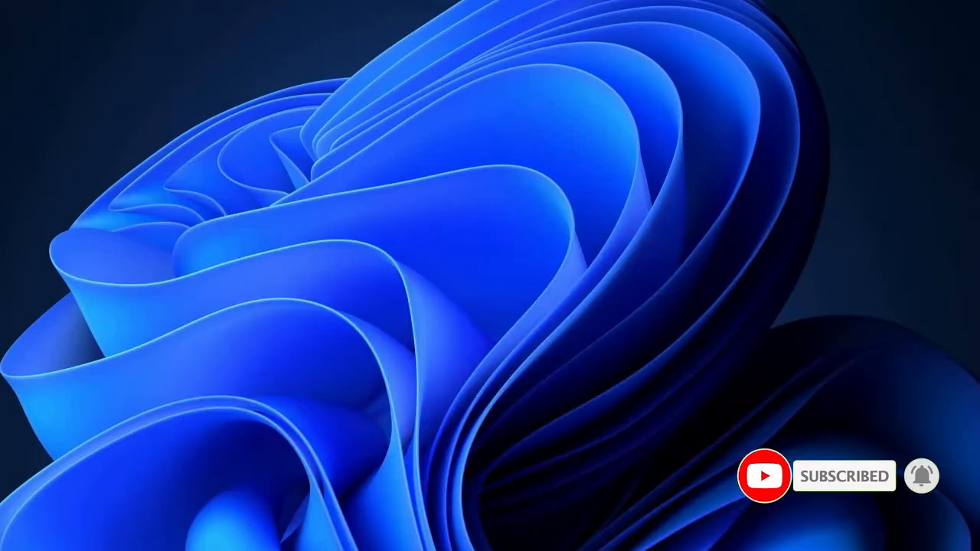
- Open a Command Prompt, check the installed Git version with git --version, and close the window
key("super+s")
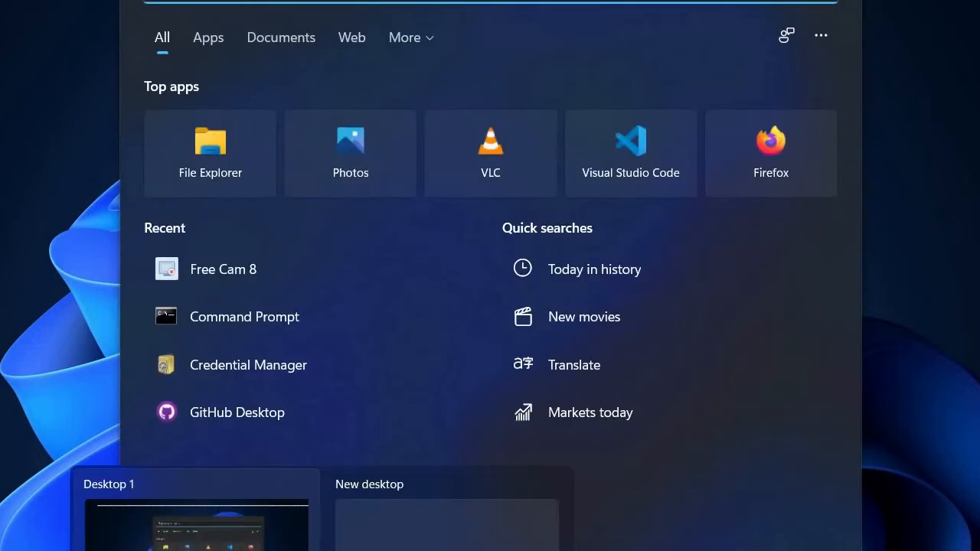
type("cmd")
key("Return")
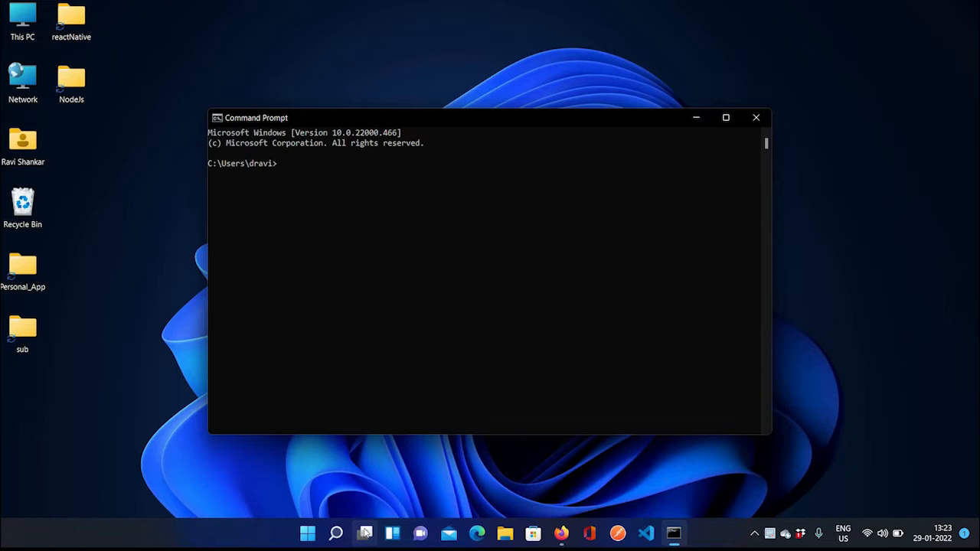
type("git --version")
key("Return")
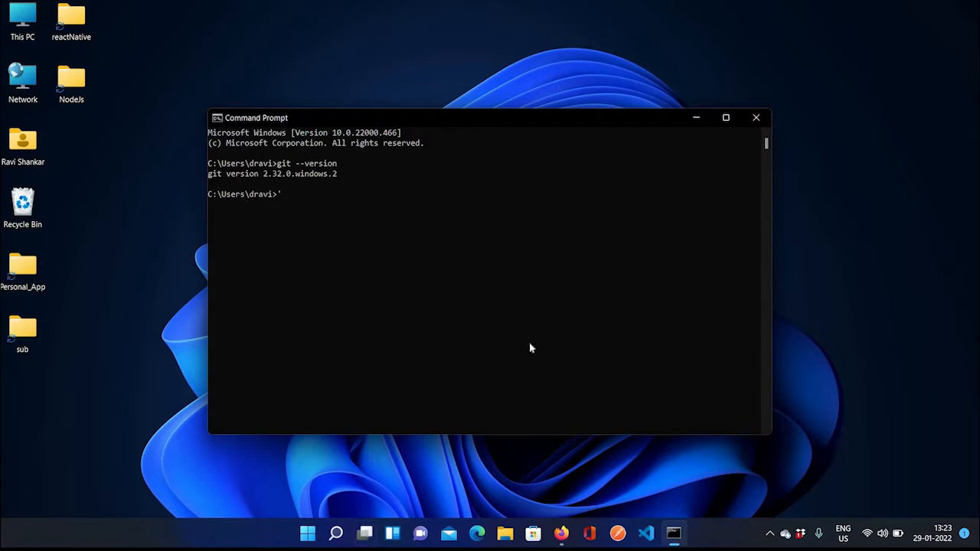
left_click(752, 123)
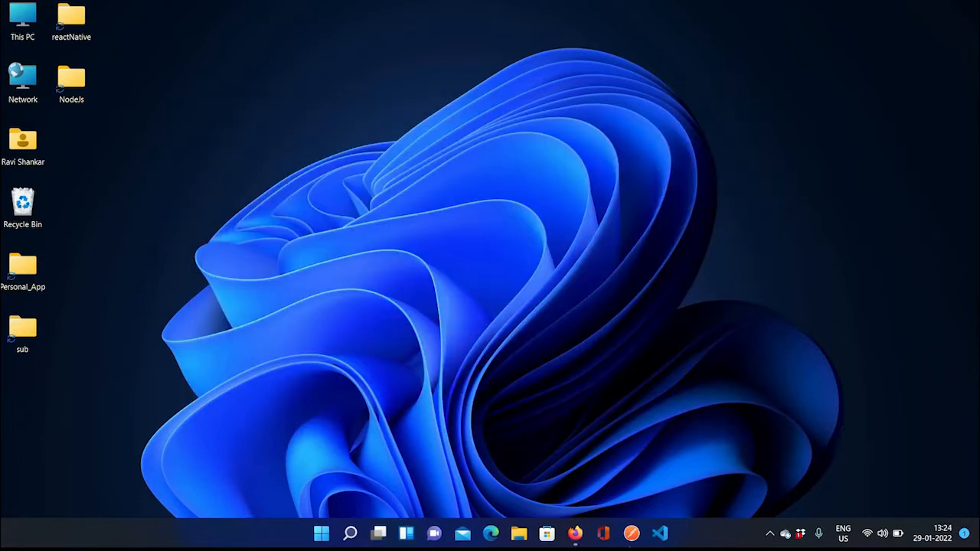
- Switch to Firefox, search for "git hub" in a new tab, and open the GitHub website from the results
left_click(575, 533)
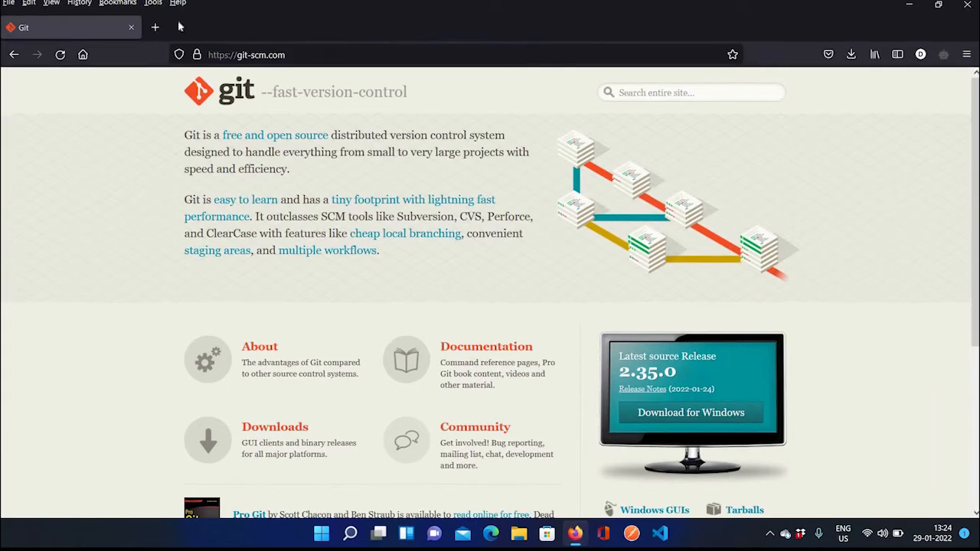
left_click(157, 30)
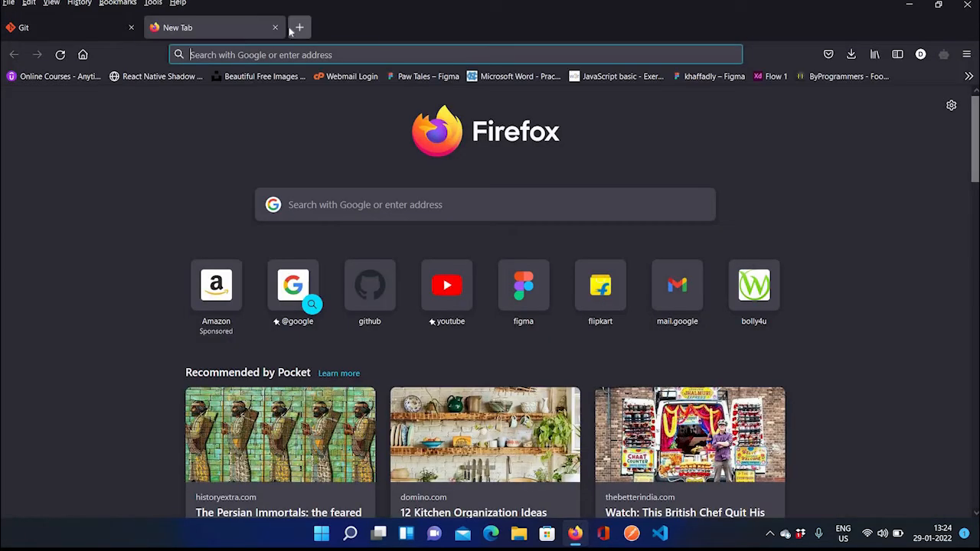
type("git hub")
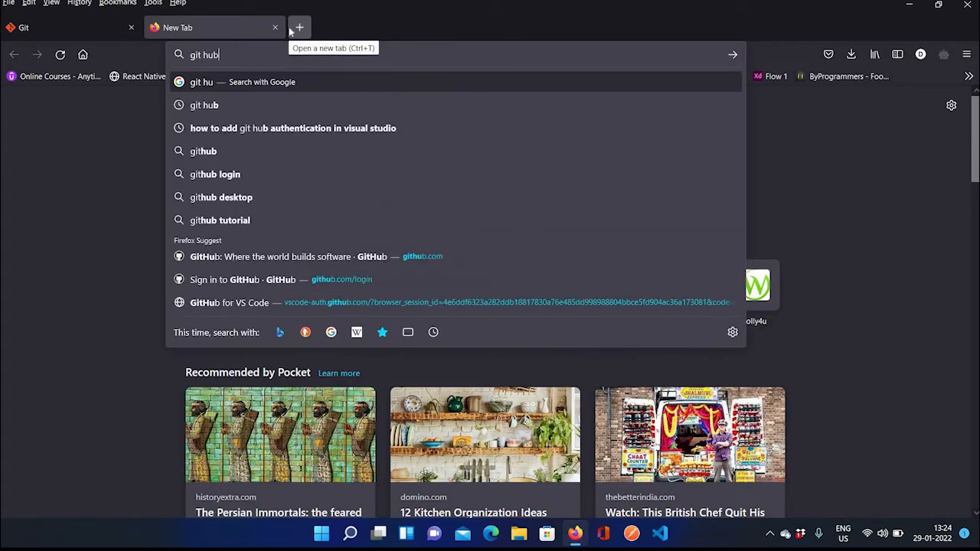
key("Return")
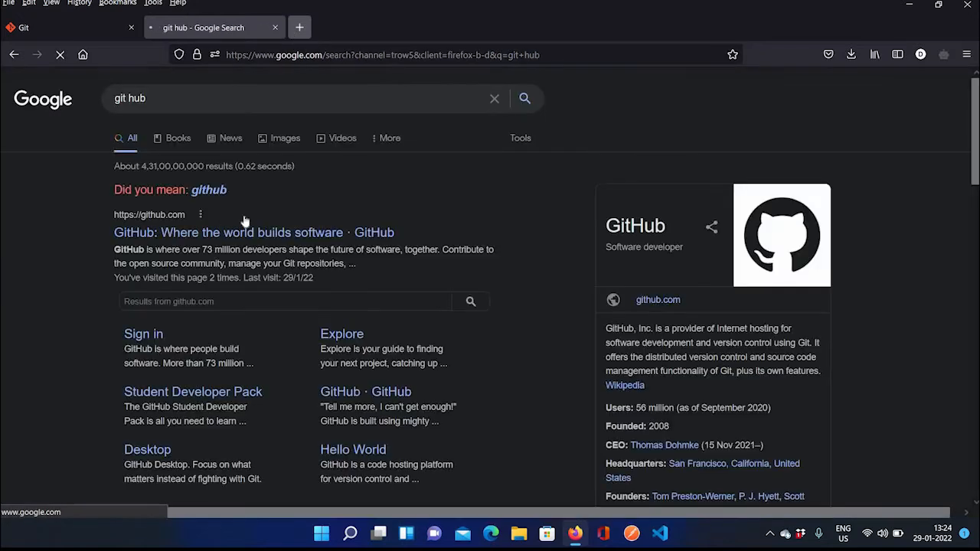
left_click(287, 211)
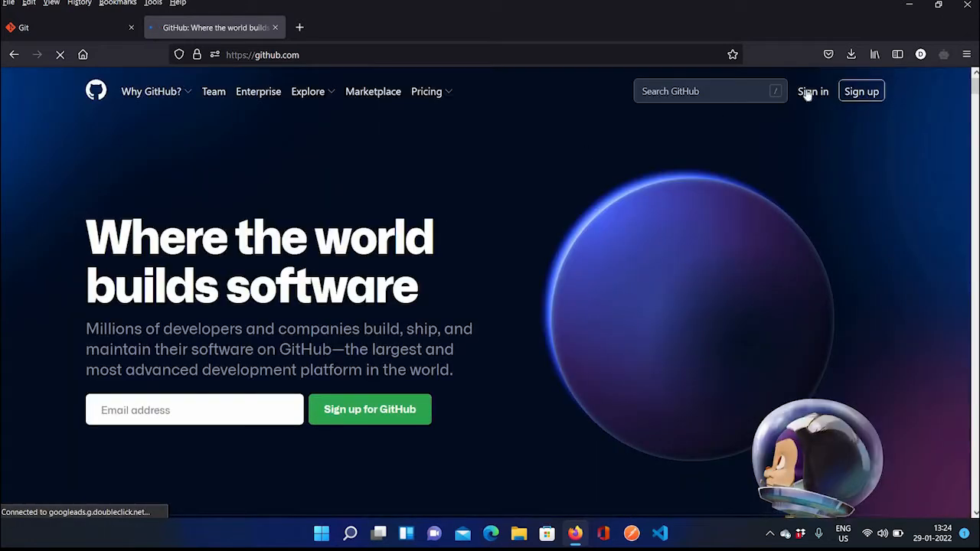
- Sign in to GitHub with the saved account e-mail and account password
left_click(813, 92)
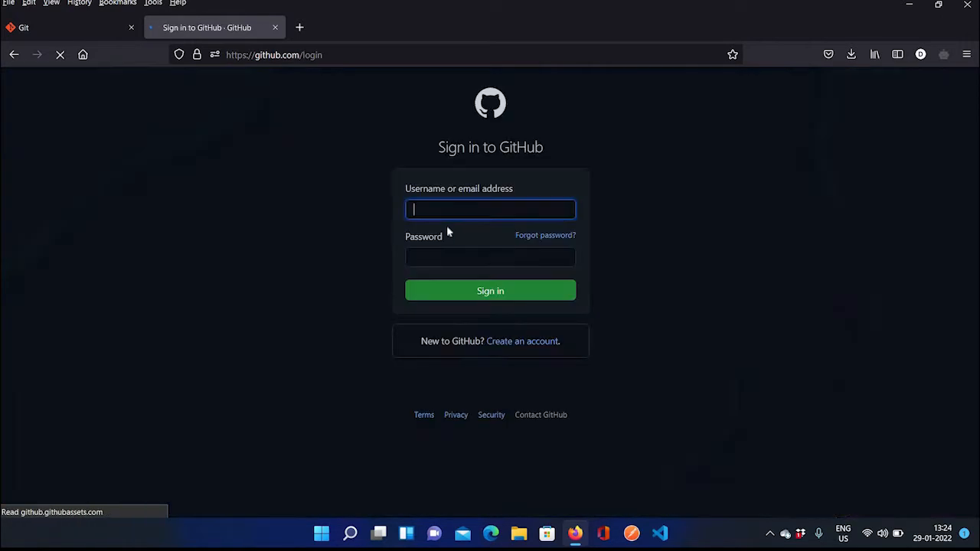
left_click(452, 209)
left_click(454, 297)
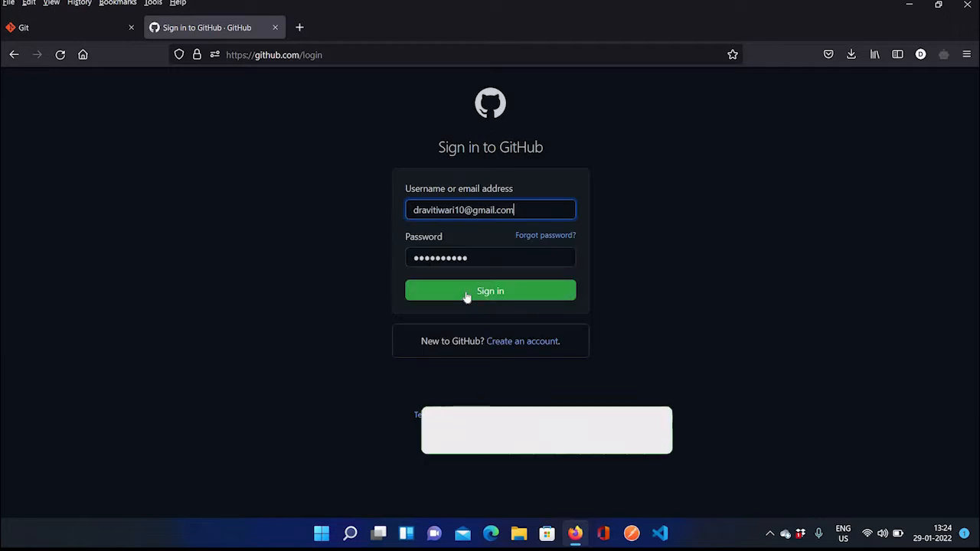
left_click(465, 290)
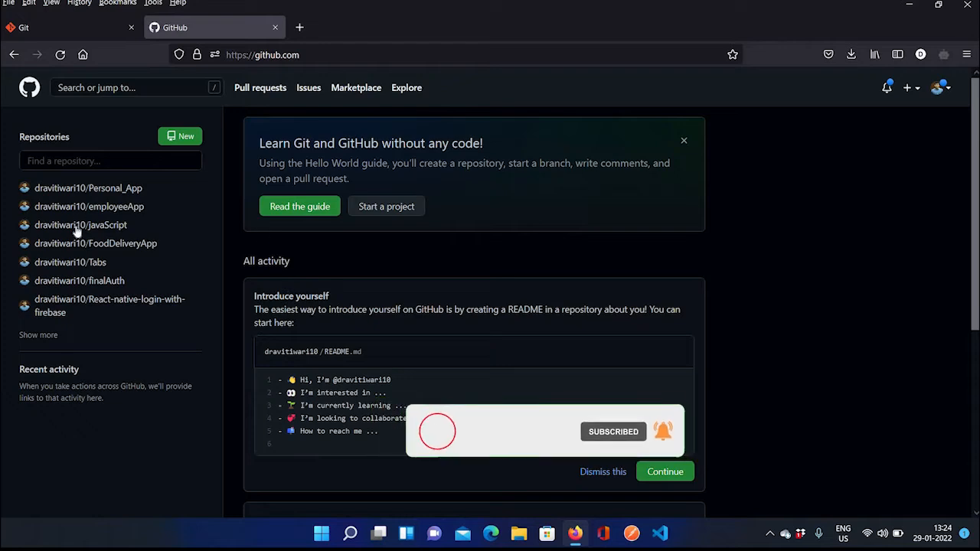
- Start a new GitHub repository and name it personalApp
scroll(95, 253, "down", 4)
scroll(93, 242, "up", 3)
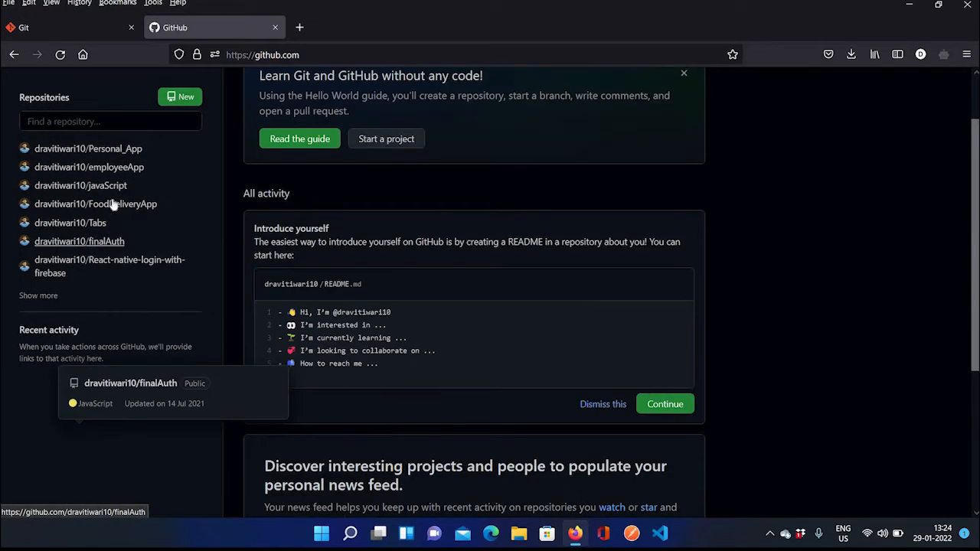
scroll(175, 203, "up", 2)
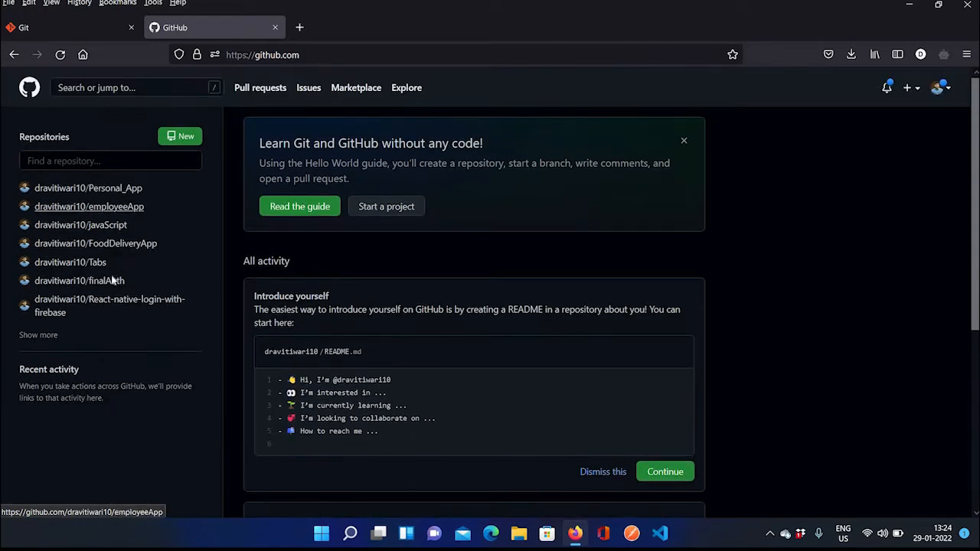
left_click(186, 136)
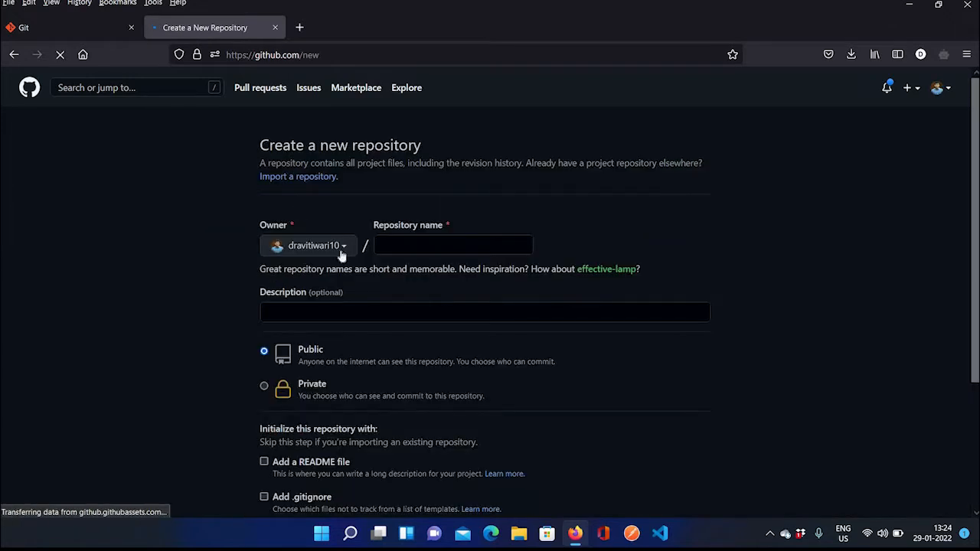
left_click(401, 233)
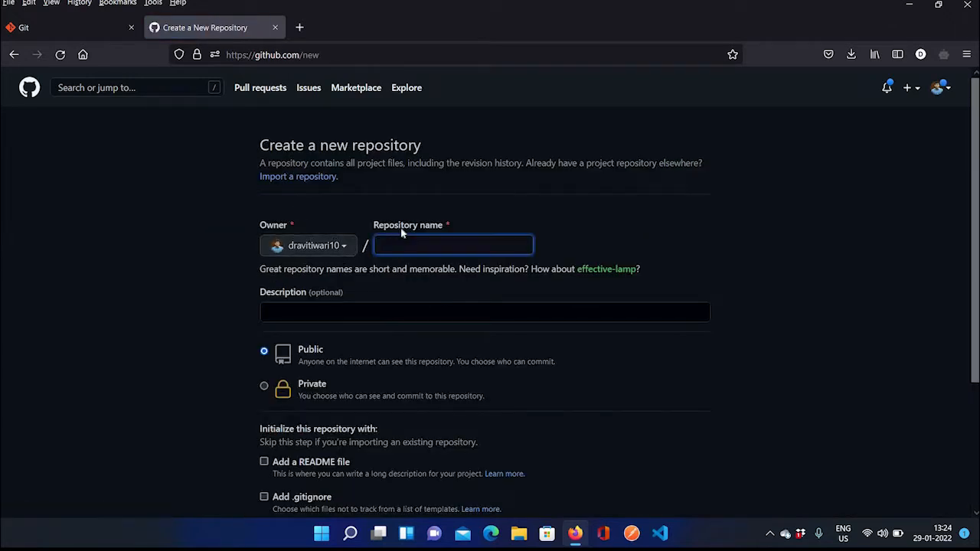
type("personalApp")
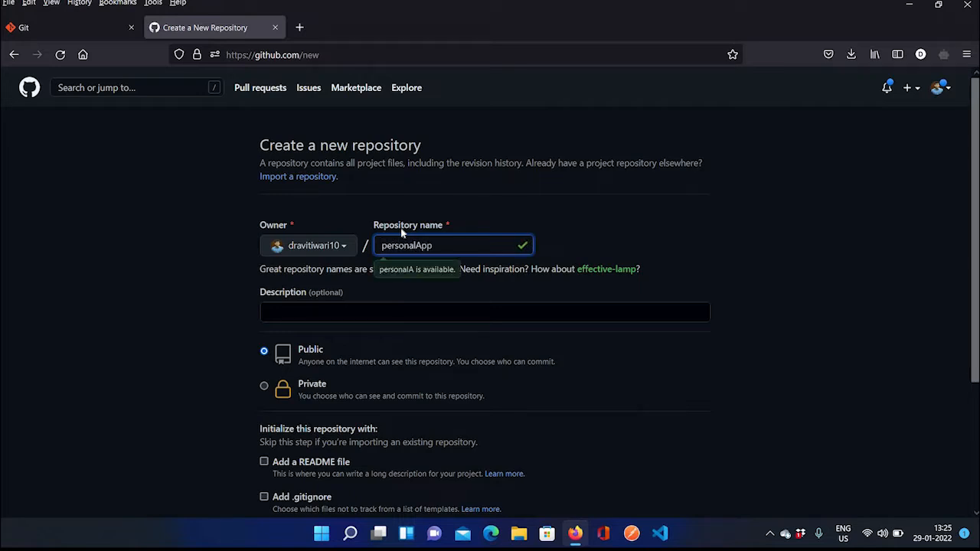
left_click(578, 222)
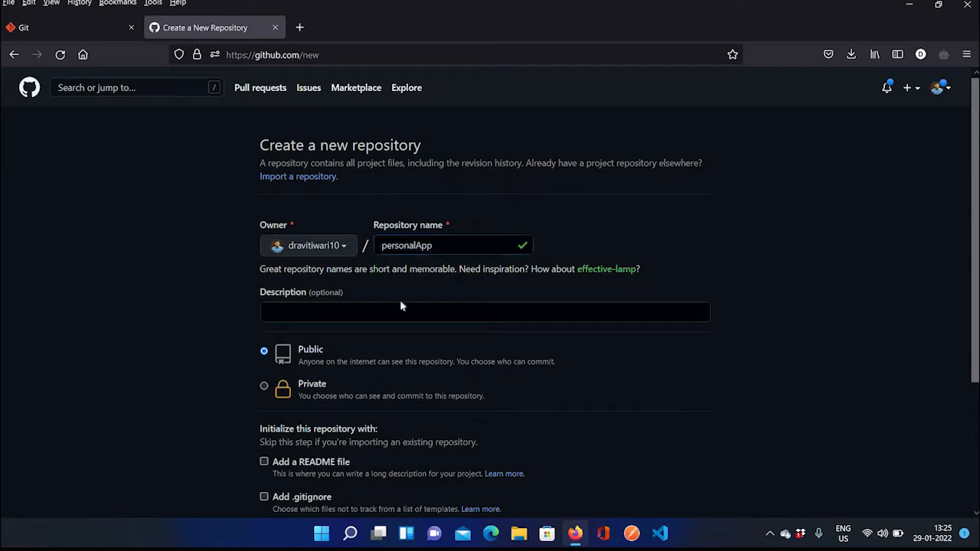
- Create the repository as Public, initialized with a README file and without a .gitignore or license
left_click(264, 387)
left_click(264, 352)
scroll(848, 376, "down", 3)
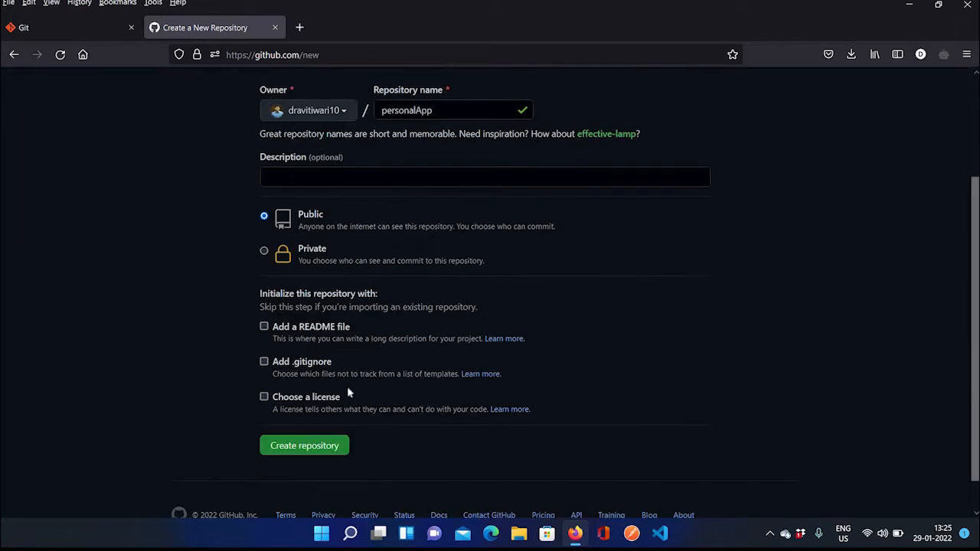
left_click(263, 327)
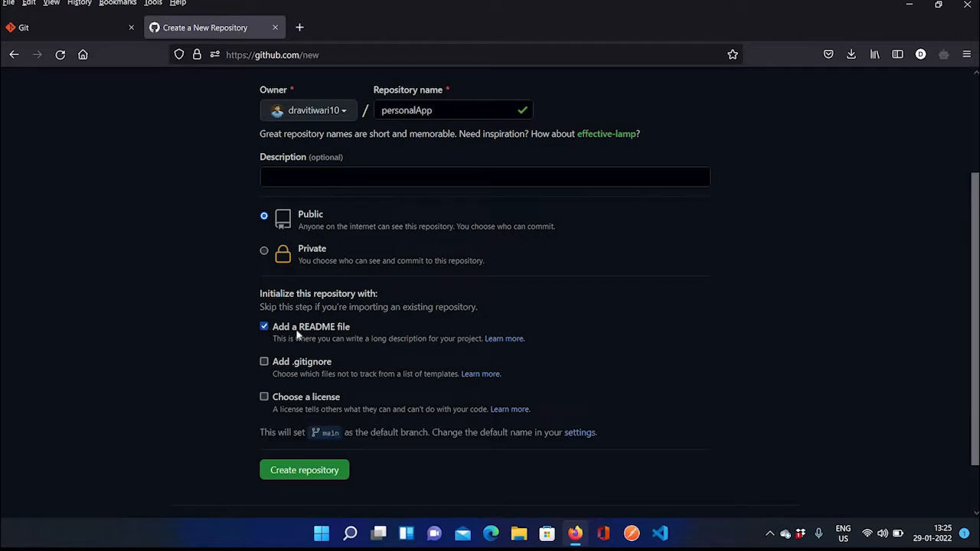
left_click(264, 363)
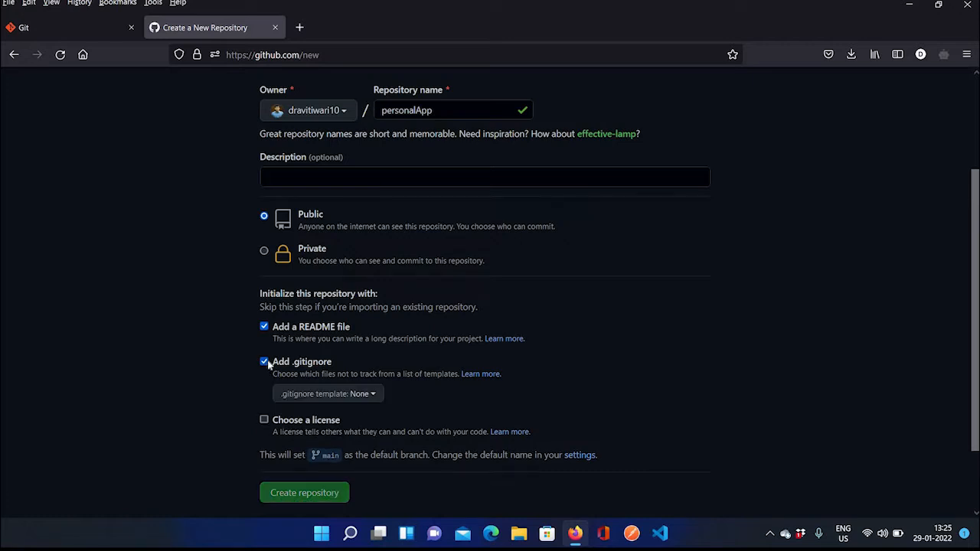
scroll(345, 363, "down", 1)
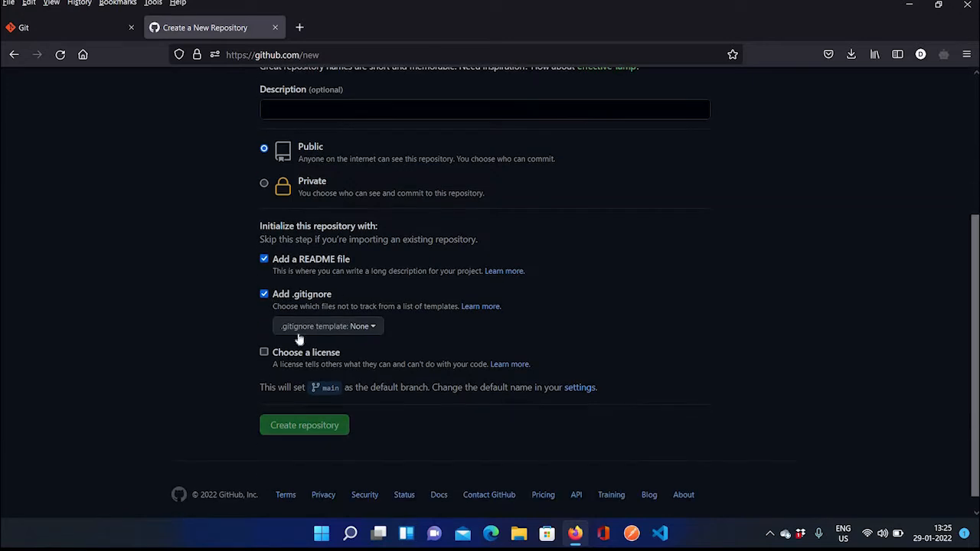
left_click(264, 294)
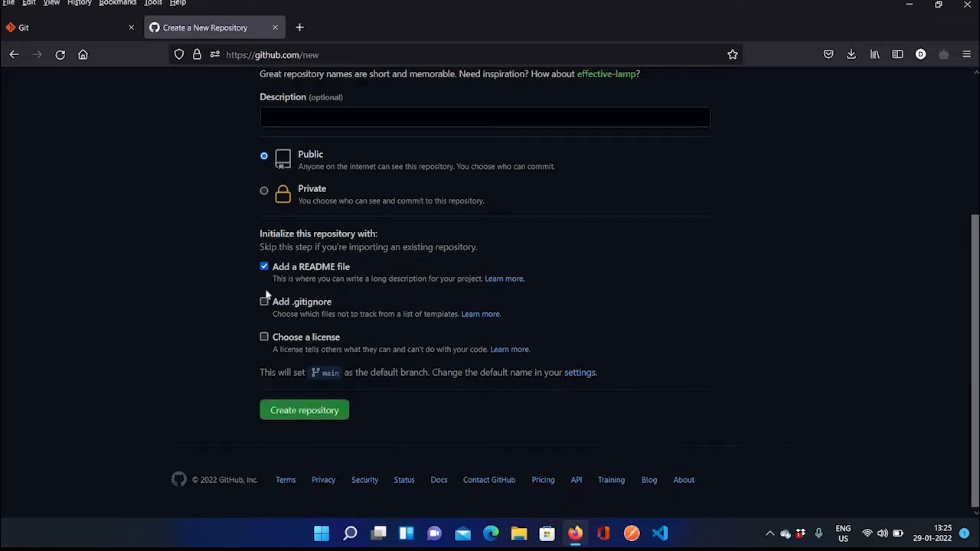
left_click(297, 410)
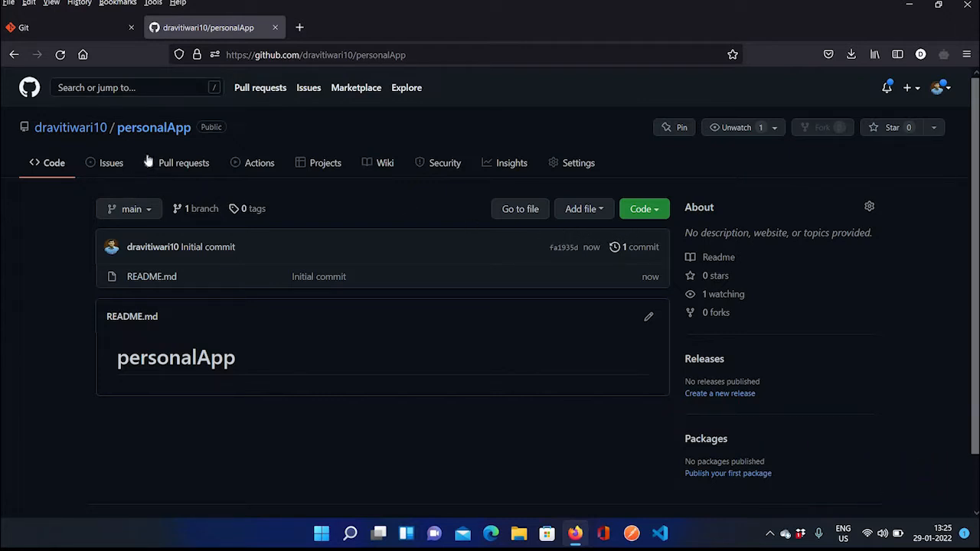
- Copy the personalApp repository's HTTPS clone URL and minimize the browser to reach the desktop
left_click(644, 211)
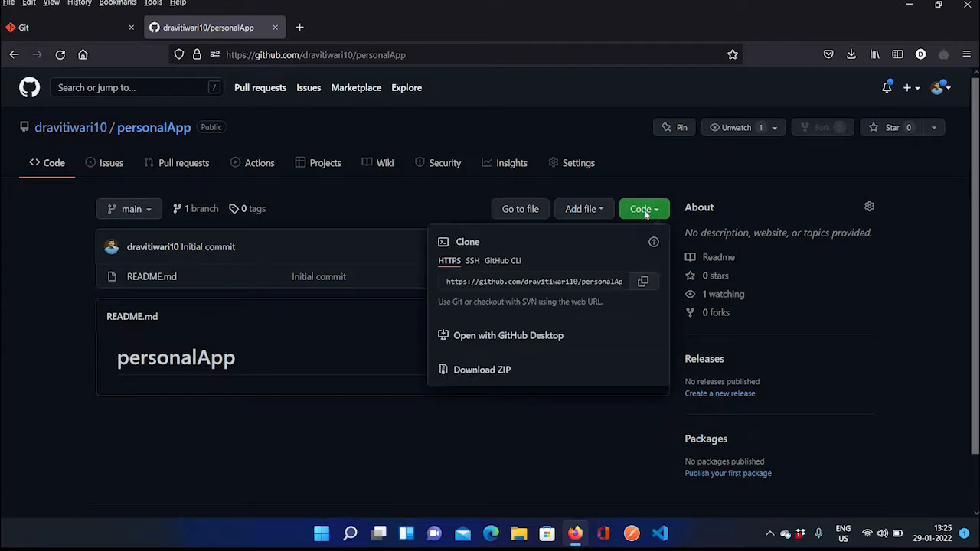
left_click(646, 281)
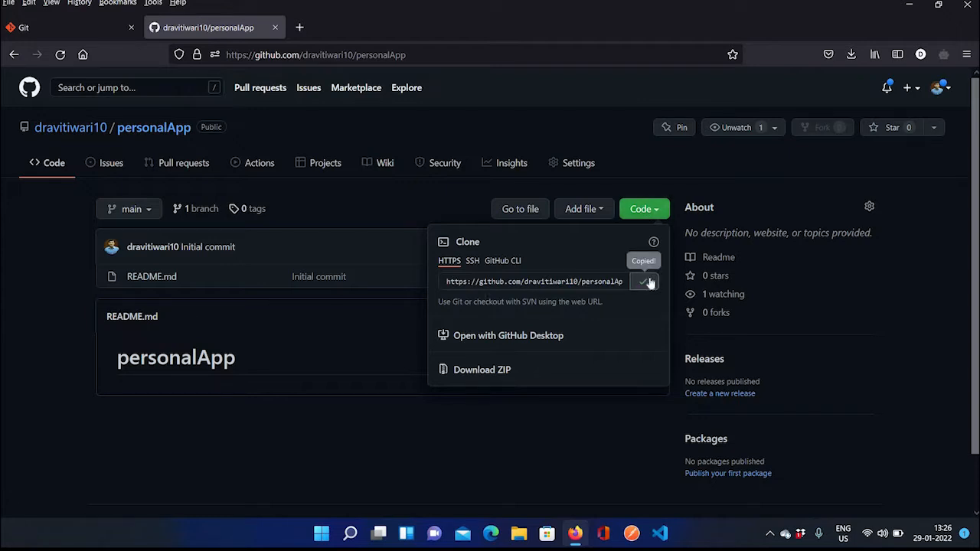
left_click(351, 533)
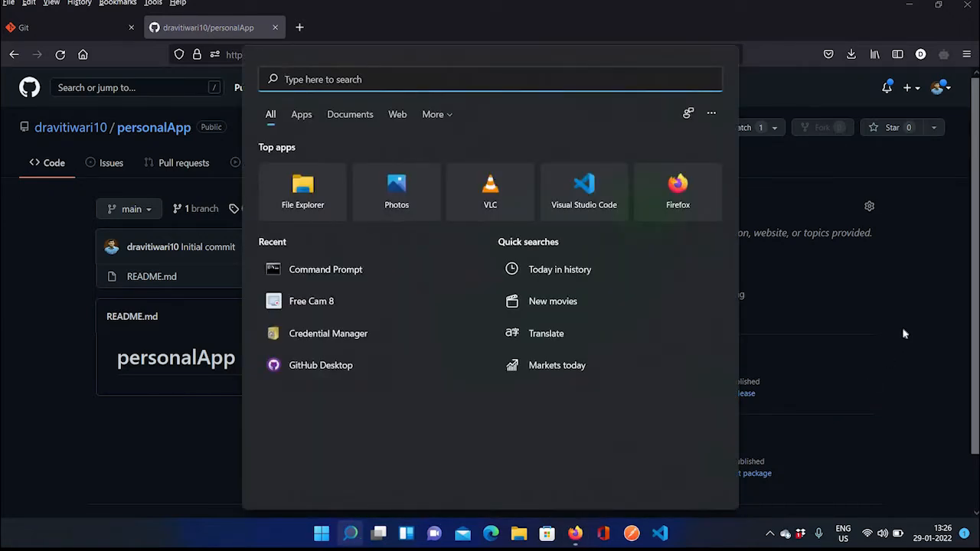
left_click(823, 32)
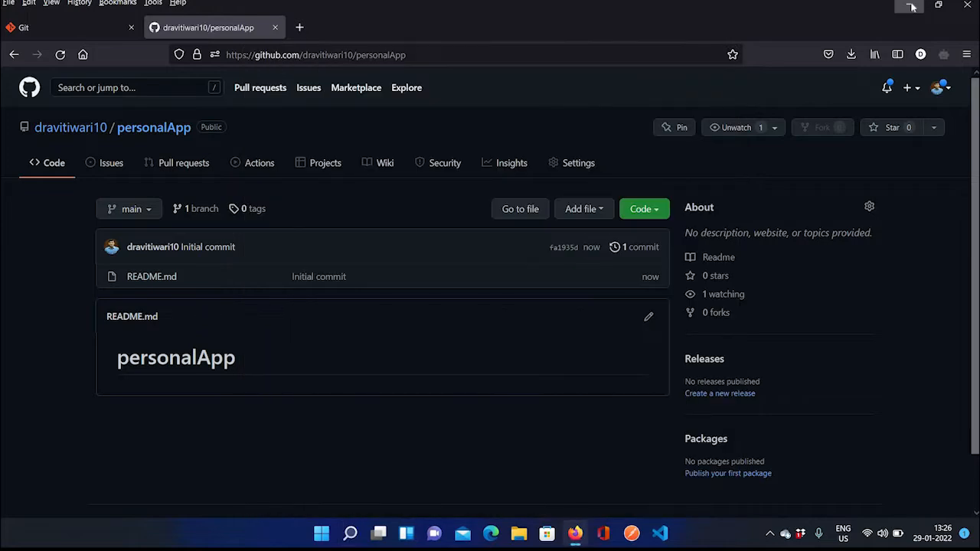
left_click(911, 6)
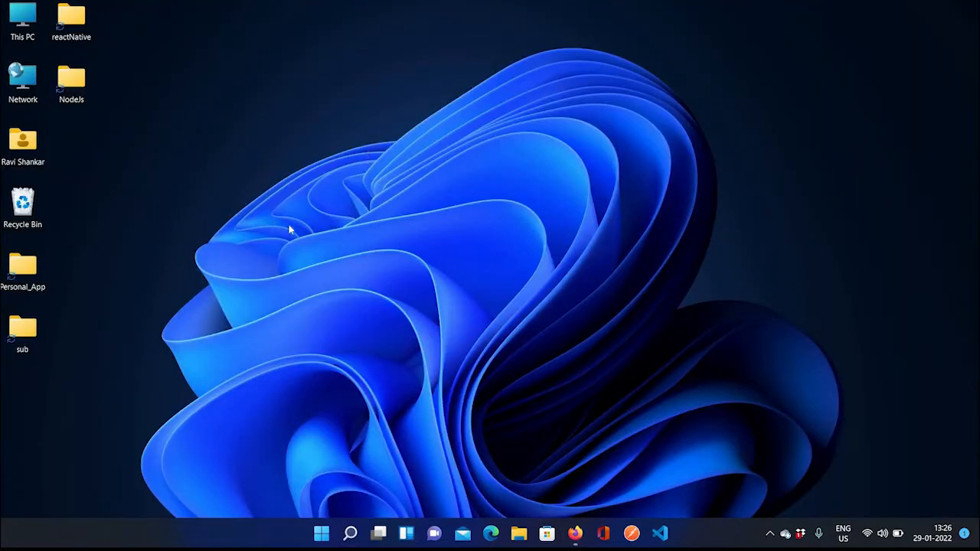
- Create a new folder named git on the desktop
right_click(272, 195)
mouse_move(330, 277)
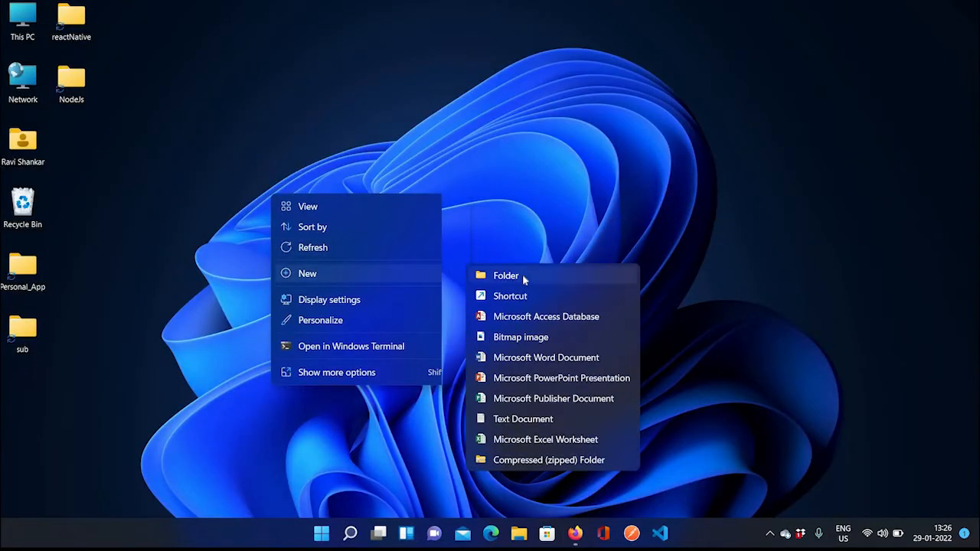
left_click(505, 276)
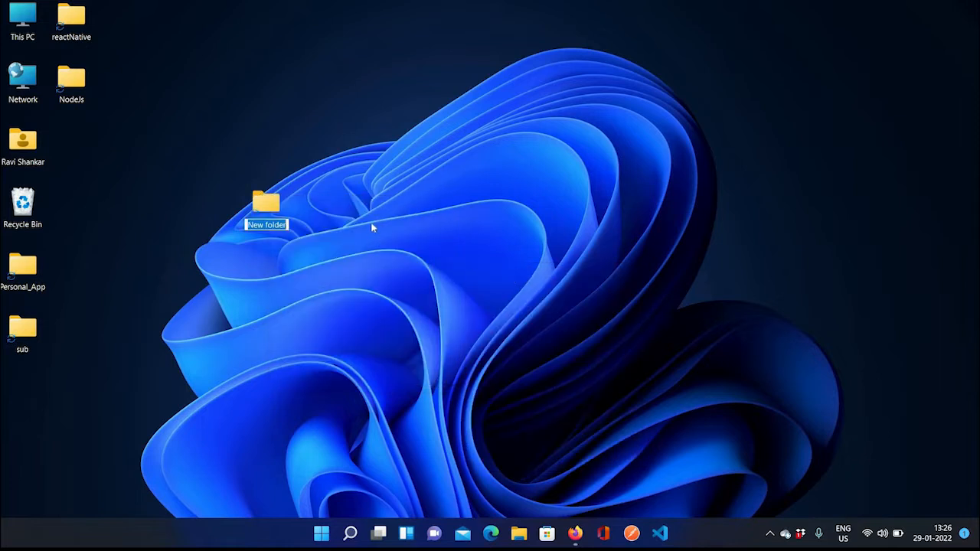
key("BackSpace")
type("git")
key("Return")
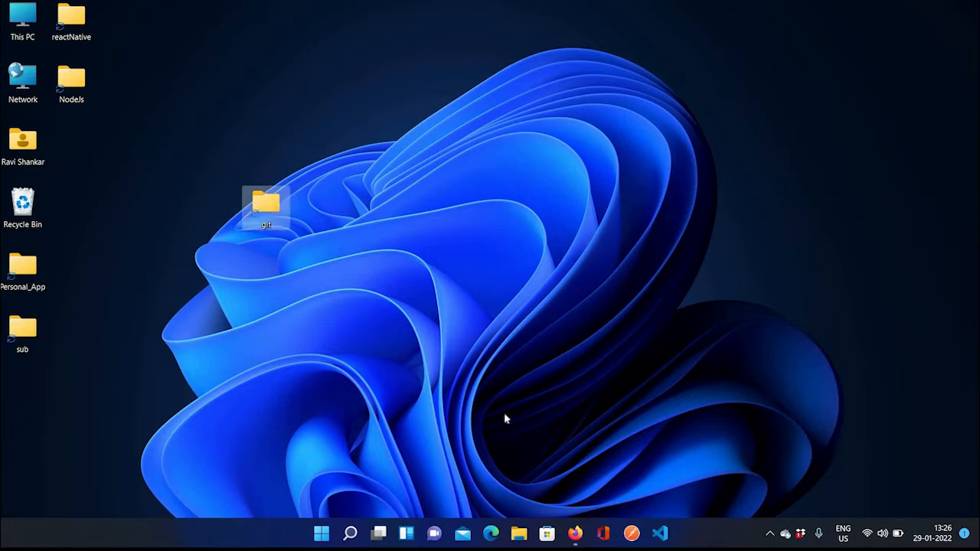
- Open the git folder and launch a Command Prompt in its path
double_click(264, 204)
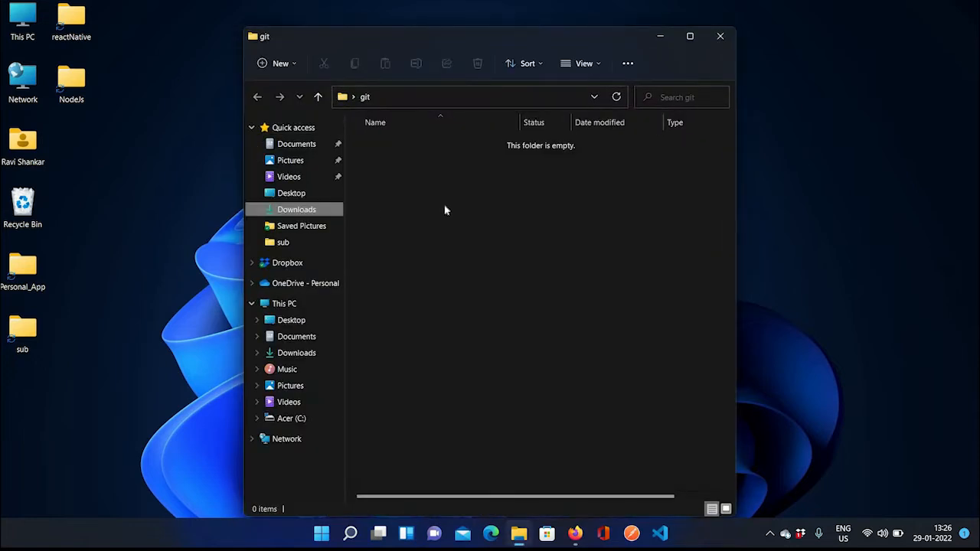
left_click(412, 98)
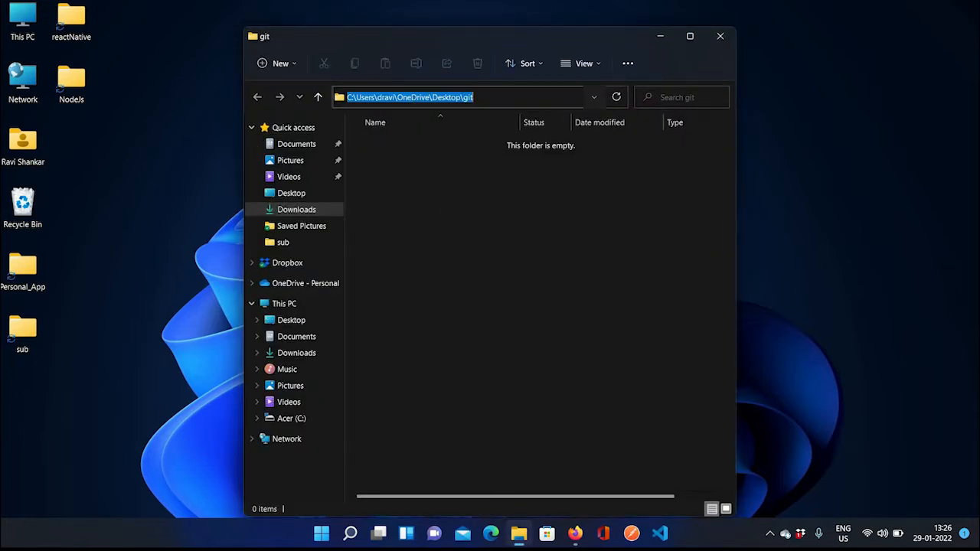
type("cmd")
key("Return")
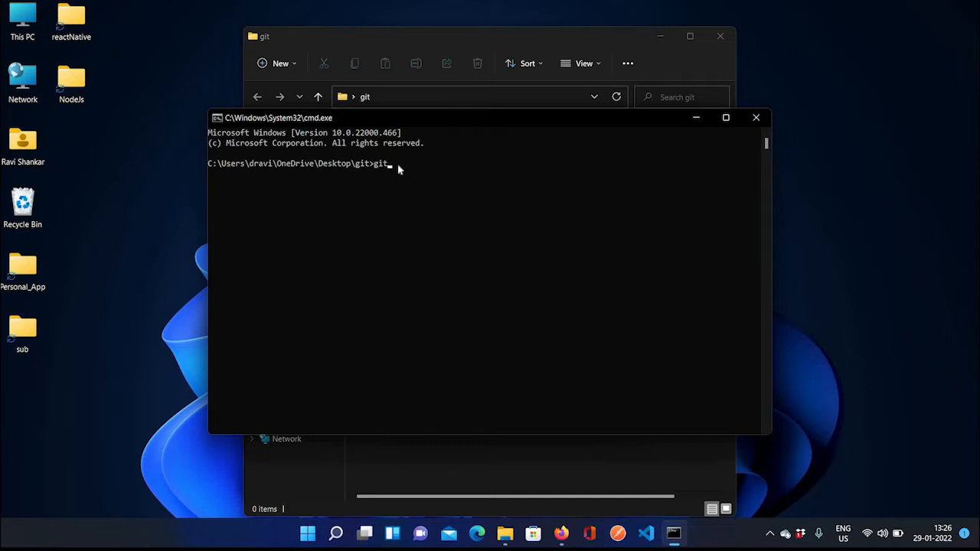
- Clone the personalApp repository into the git folder with git clone and the copied HTTPS URL
type("git clone")
key("ctrl+v")
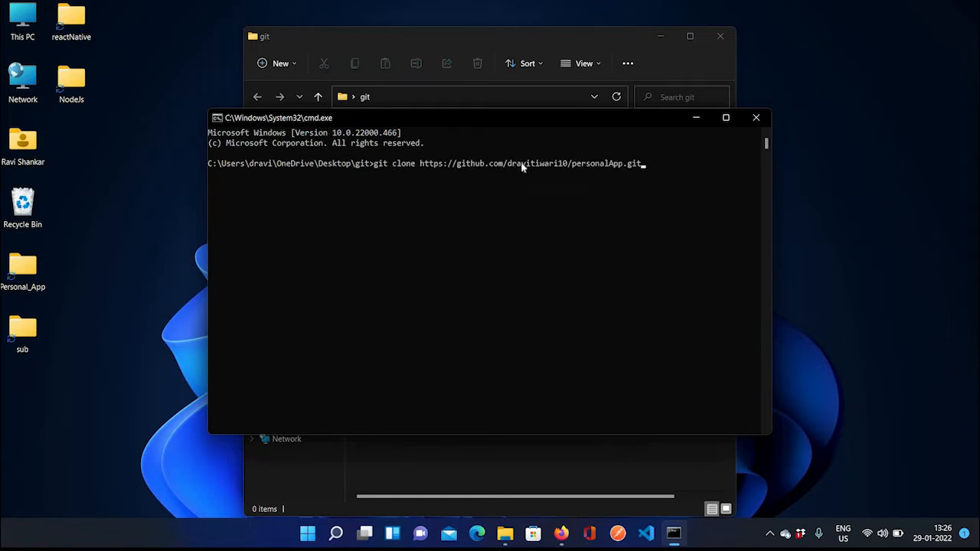
key("Return")
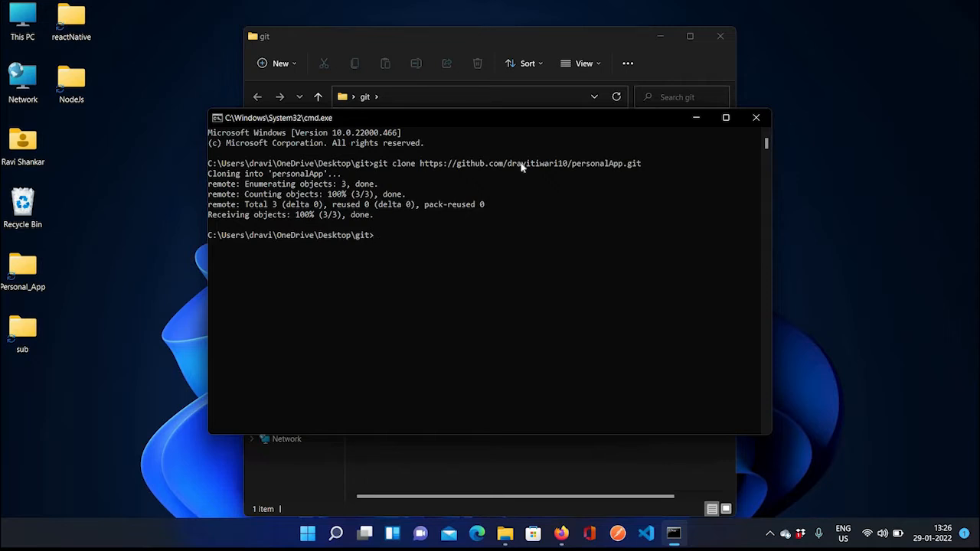
- Change into the personalApp folder, try to open it in the code editor with "code .", and close the Command Prompt
type("cd personalApp")
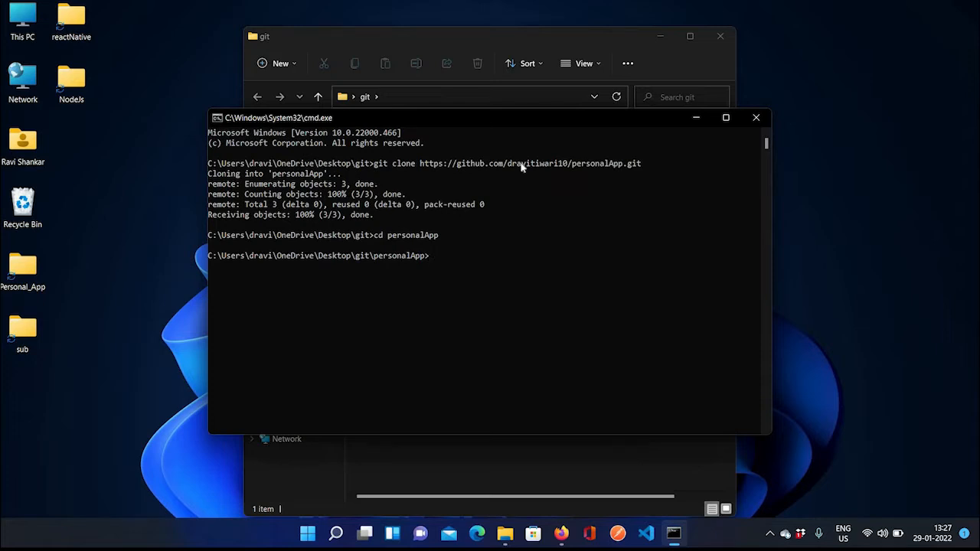
type("code .")
key("Return")
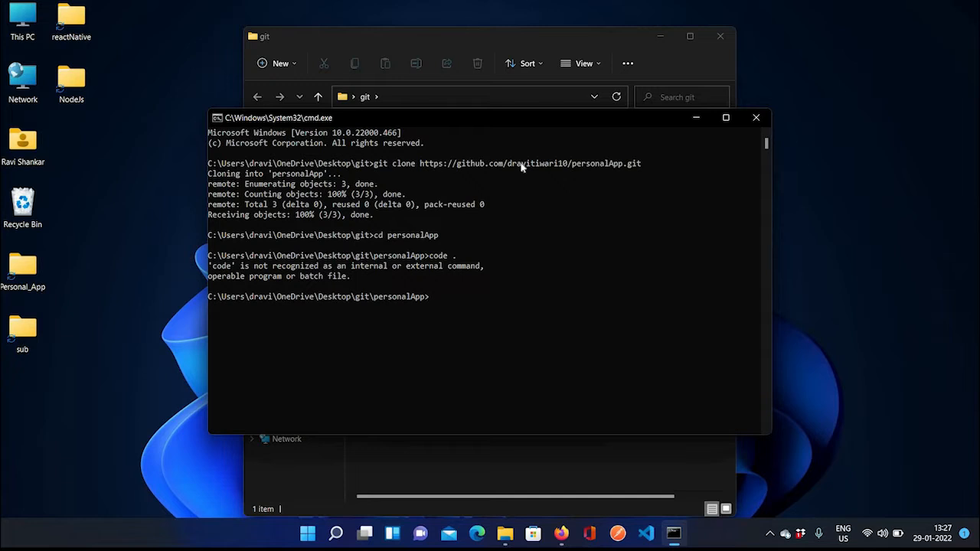
left_click(756, 117)
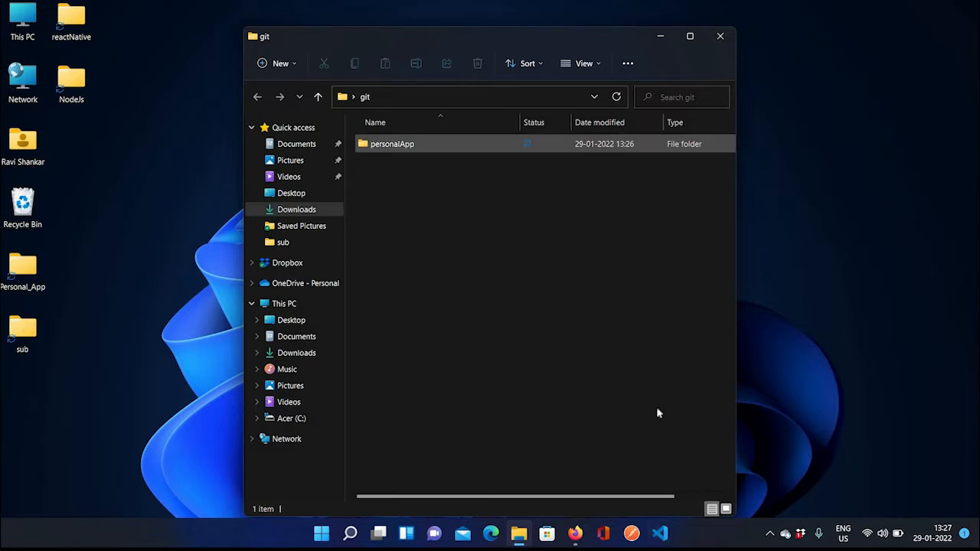
- Switch to Visual Studio Code and open the personalApp folder located in Desktop > git
left_click(660, 534)
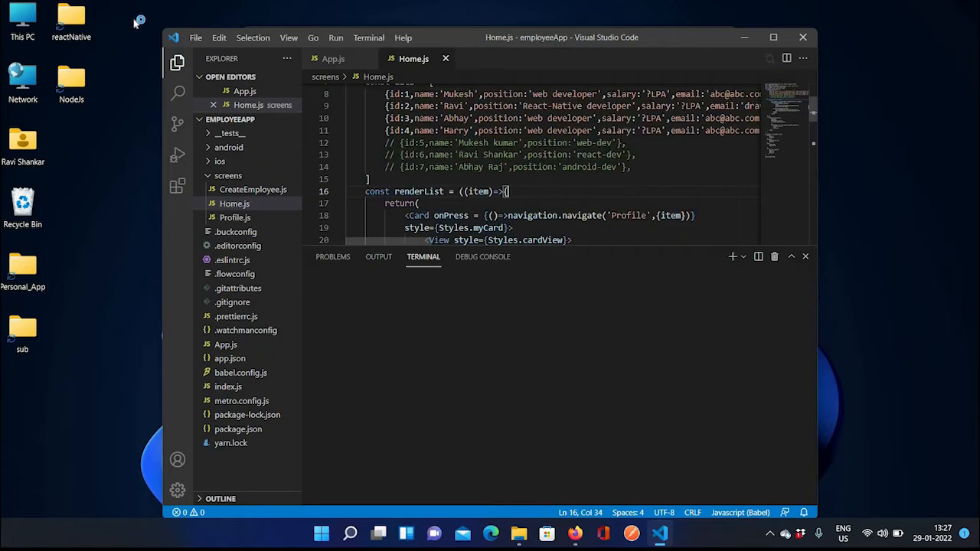
left_click(196, 38)
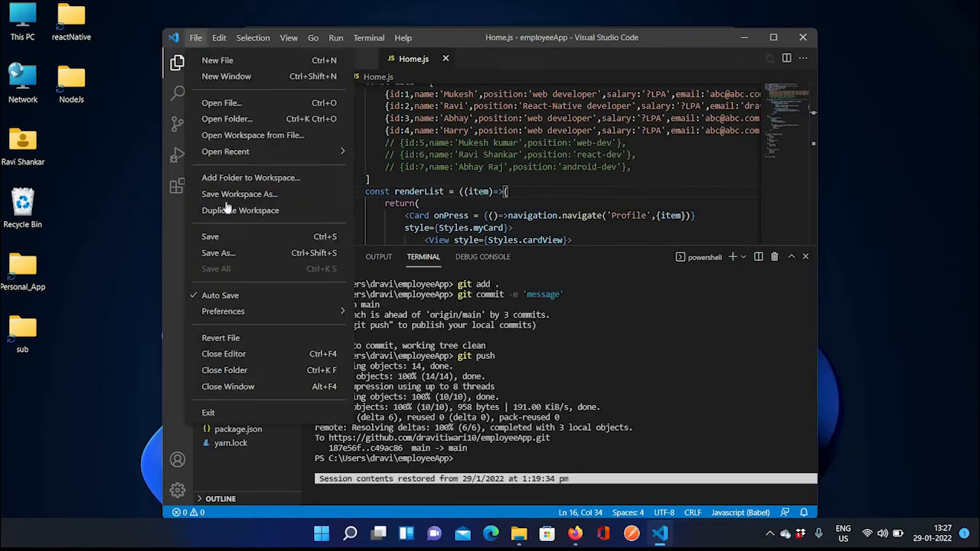
left_click(228, 120)
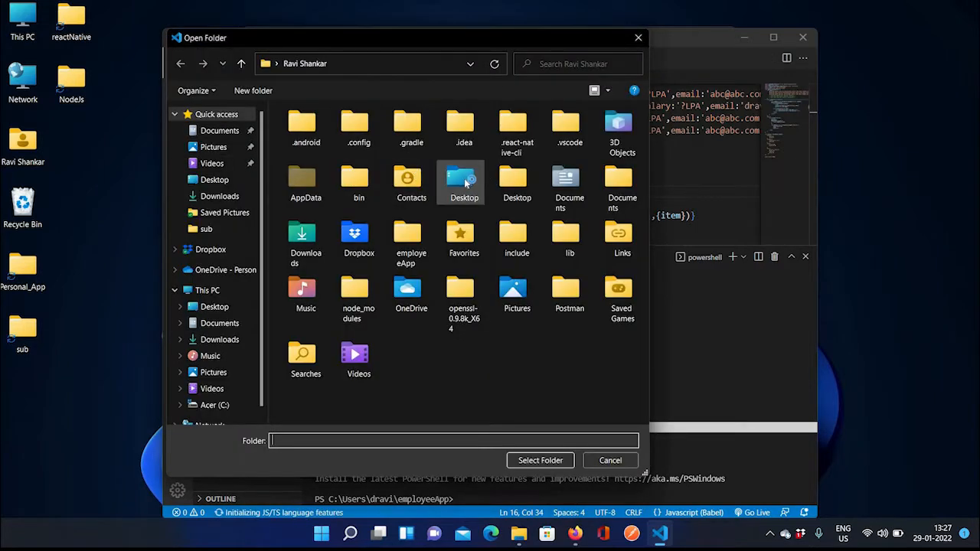
double_click(463, 182)
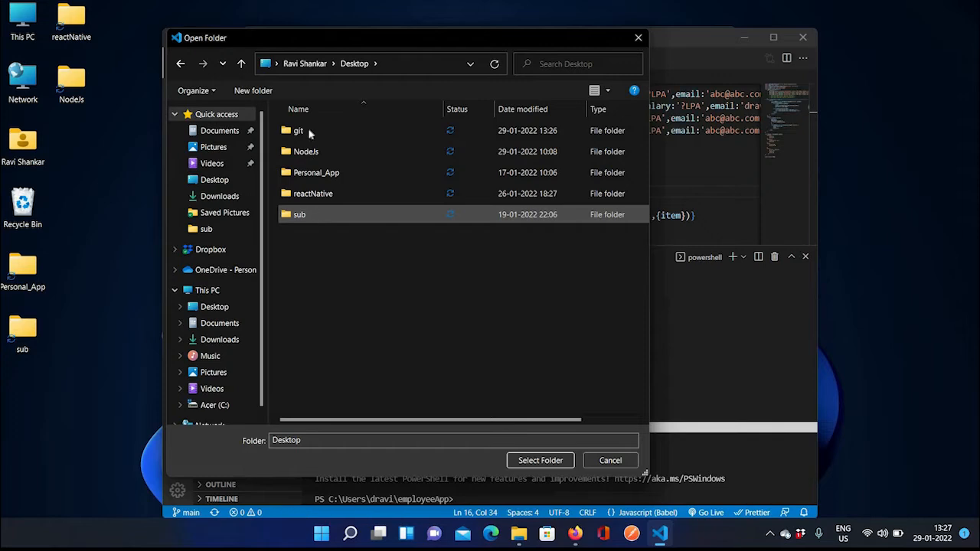
double_click(310, 131)
left_click(336, 138)
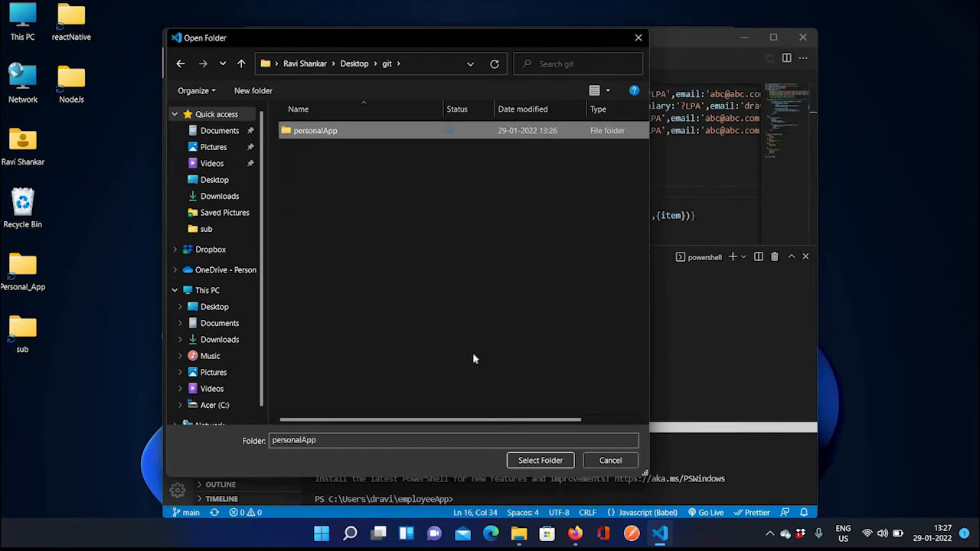
left_click(541, 461)
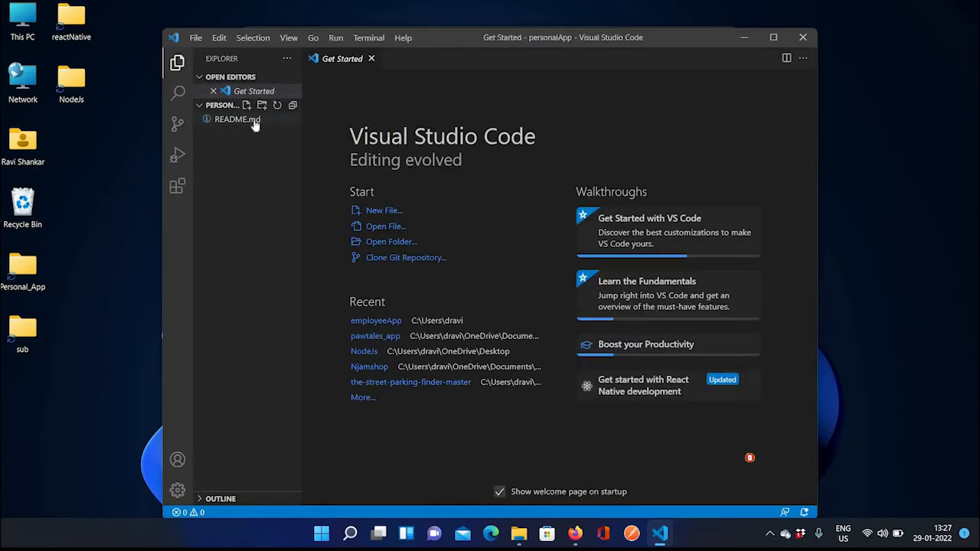
- Open the project's README.md file to review its contents
left_click(257, 121)
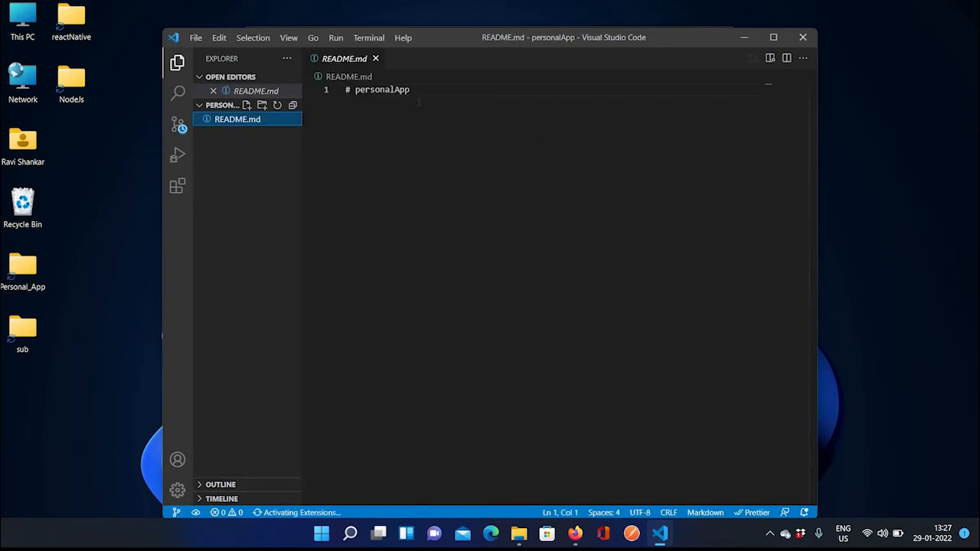
left_click(418, 100)
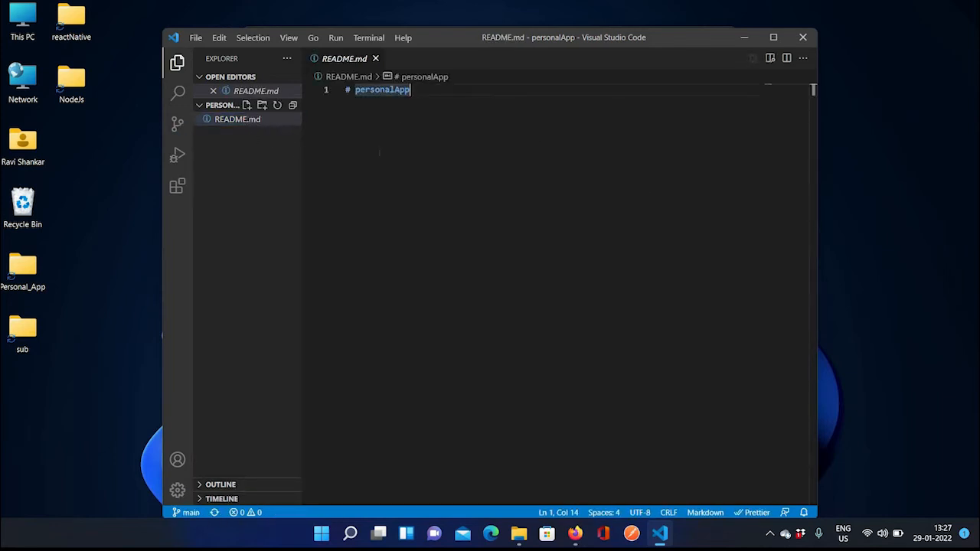
left_click(240, 195)
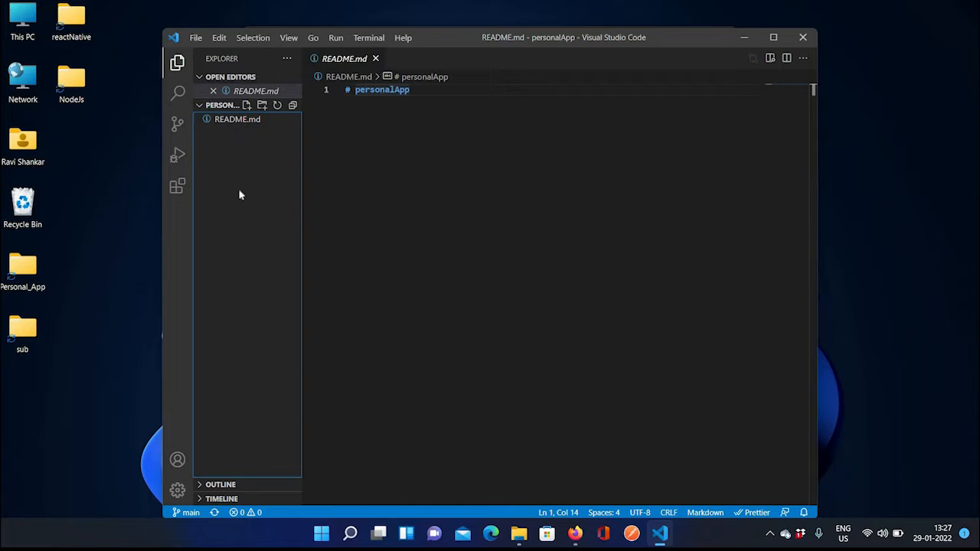
- Create a new file named app.js in the personalApp folder
left_click(245, 106)
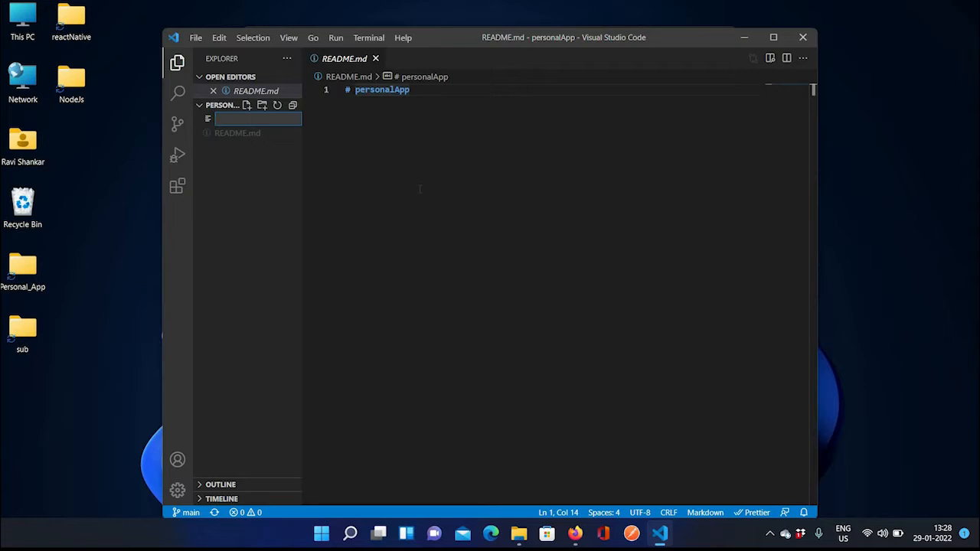
type("app.js")
key("Return")
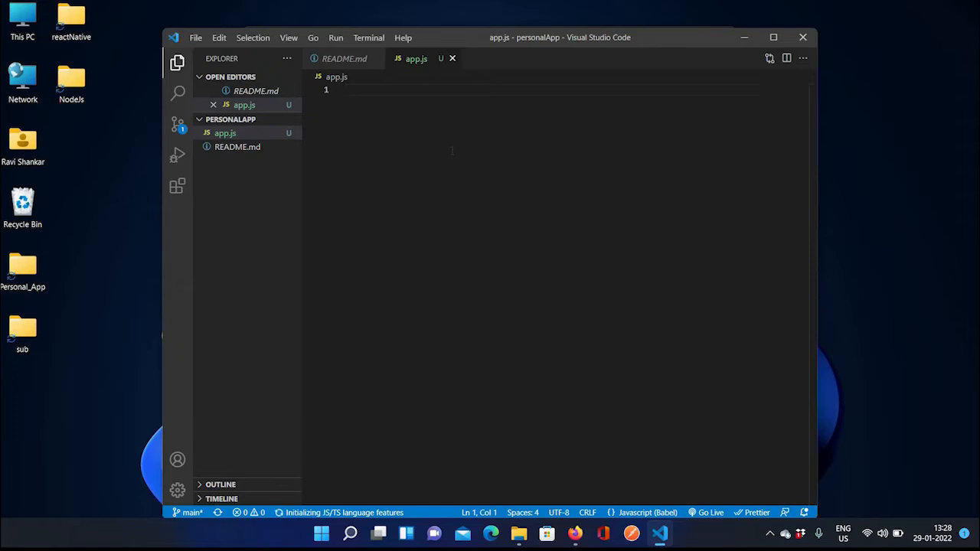
- Write the statement console.log('initial message') on the first line of app.js
type("console.lg")
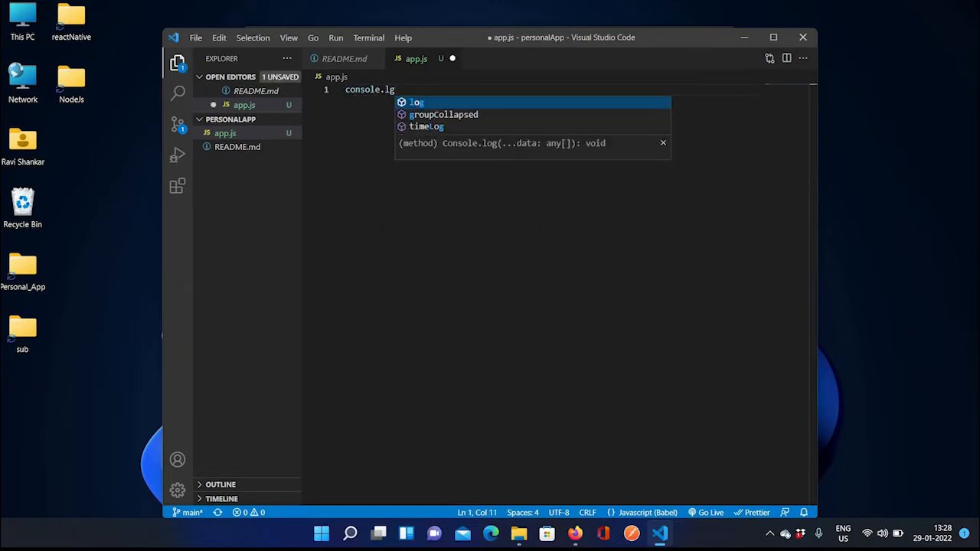
key("Return")
type("(")
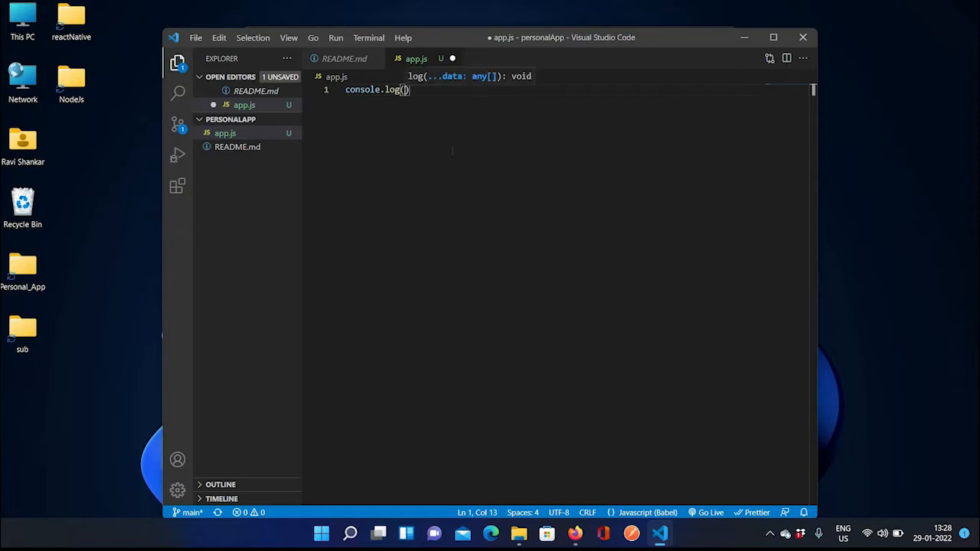
type("'")
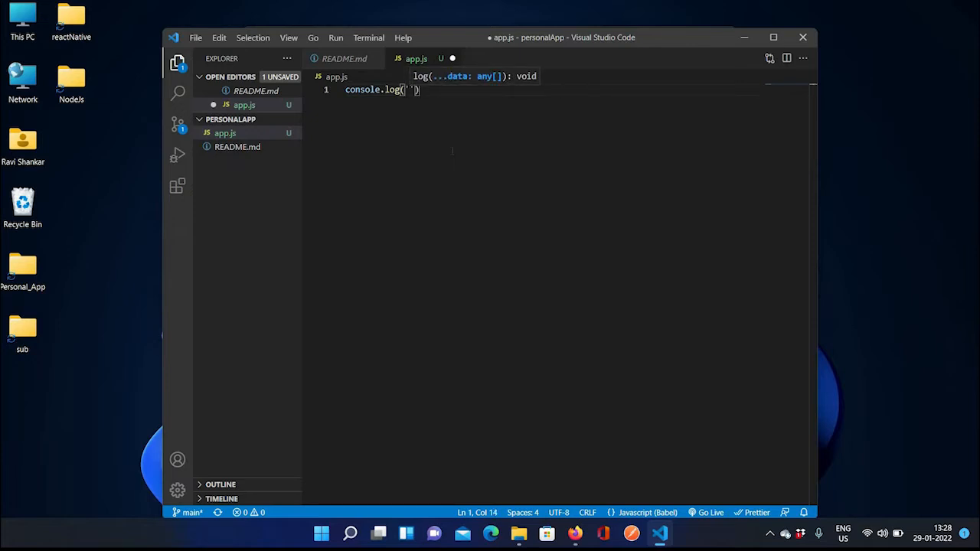
type("initia")
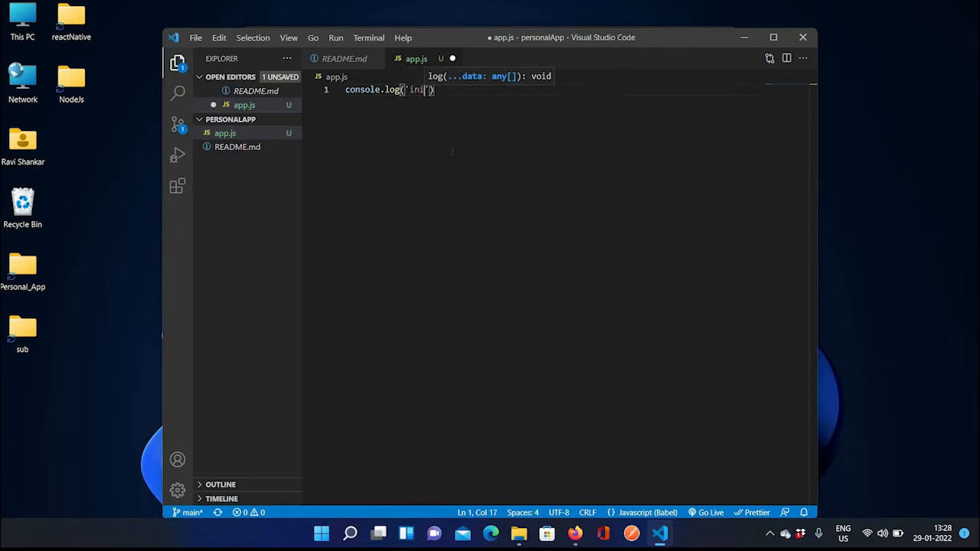
type("l ")
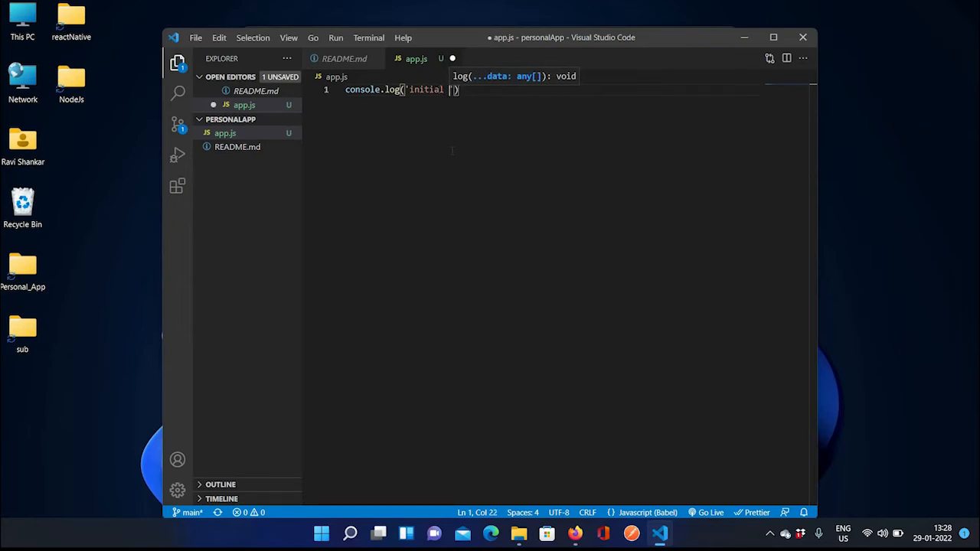
type("message")
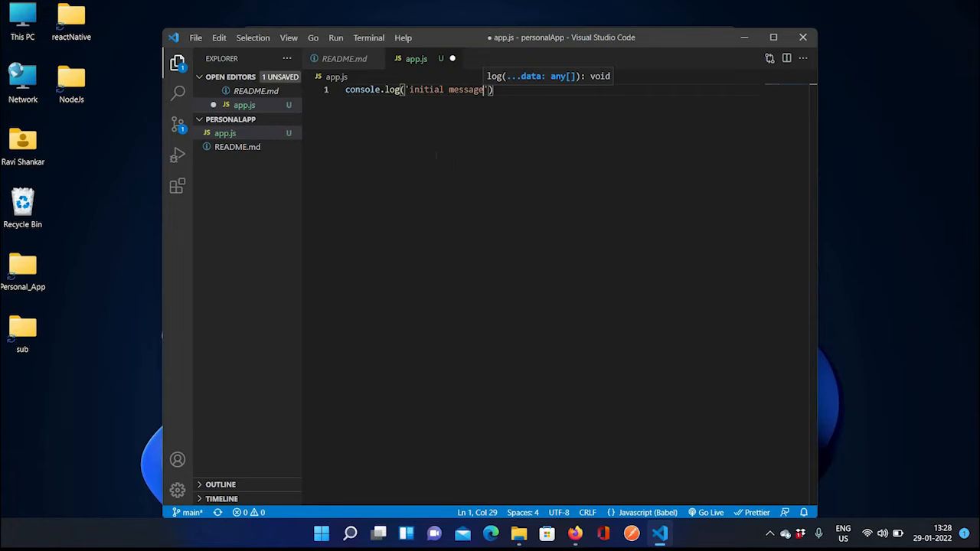
key("End")
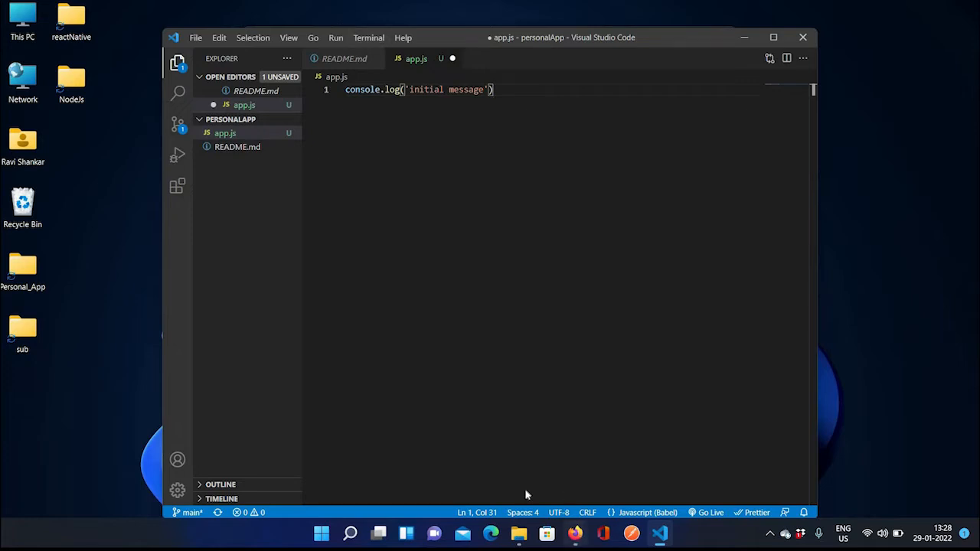
- Reload the personalApp repository page in the browser to check its files, and return to Visual Studio Code
key("alt+Tab")
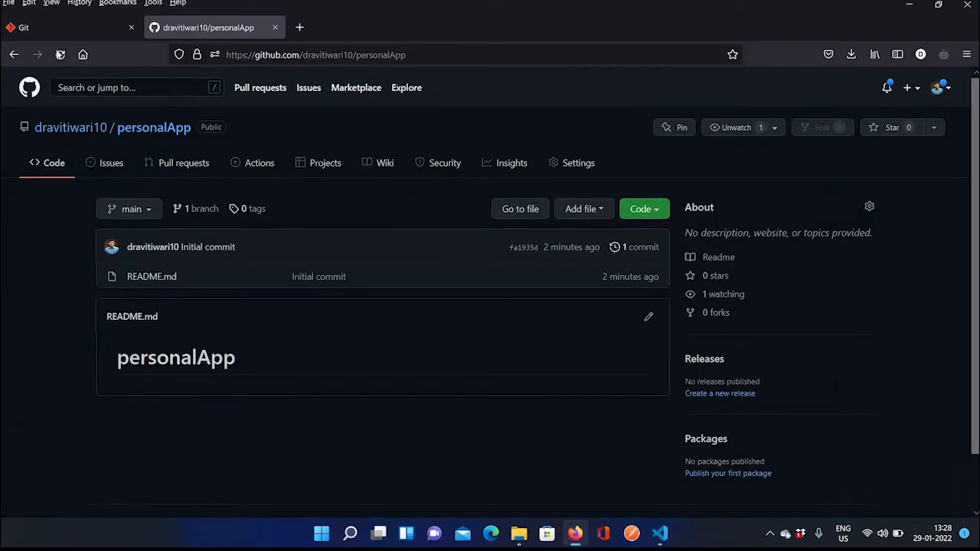
left_click(59, 55)
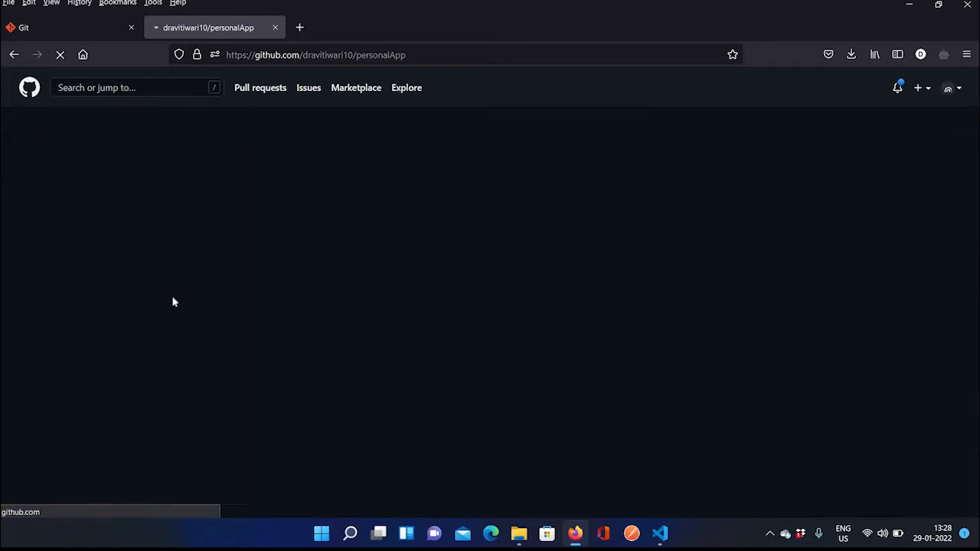
left_click(660, 534)
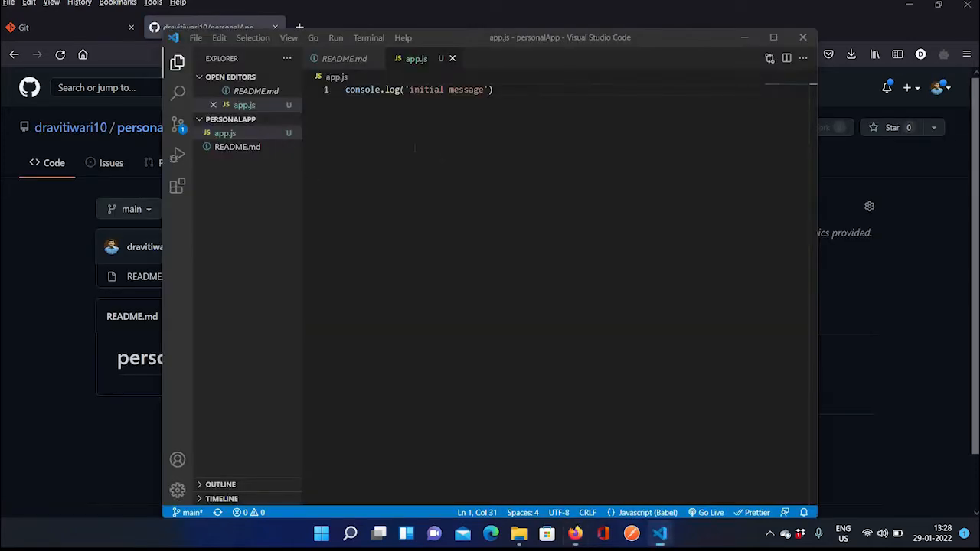
- Open a new integrated terminal in the project folder and stage all changes with git add
left_click(371, 38)
left_click(383, 62)
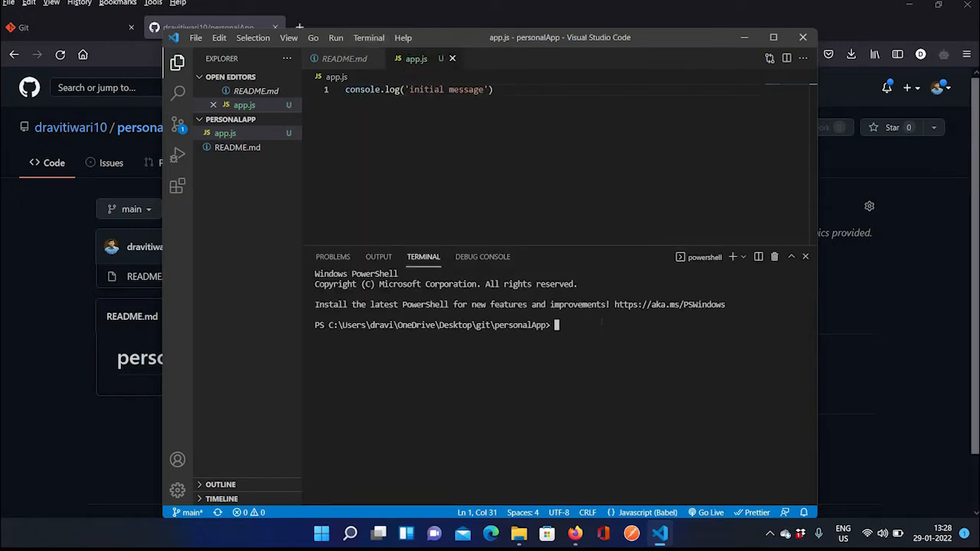
type("git add a")
key("BackSpace")
type(".")
key("Return")
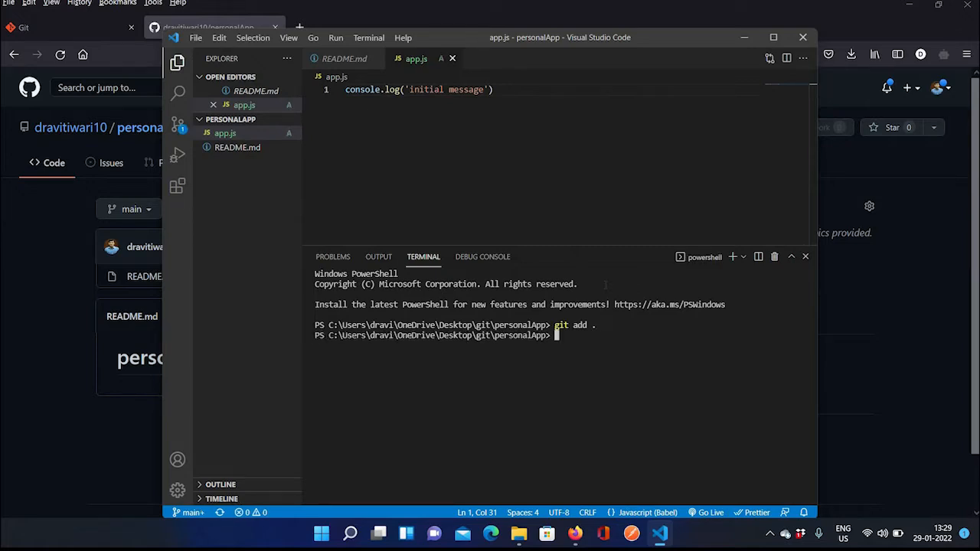
- Commit the staged changes with git commit -m and the message 'initial commit'
type("git commit -m 'your me")
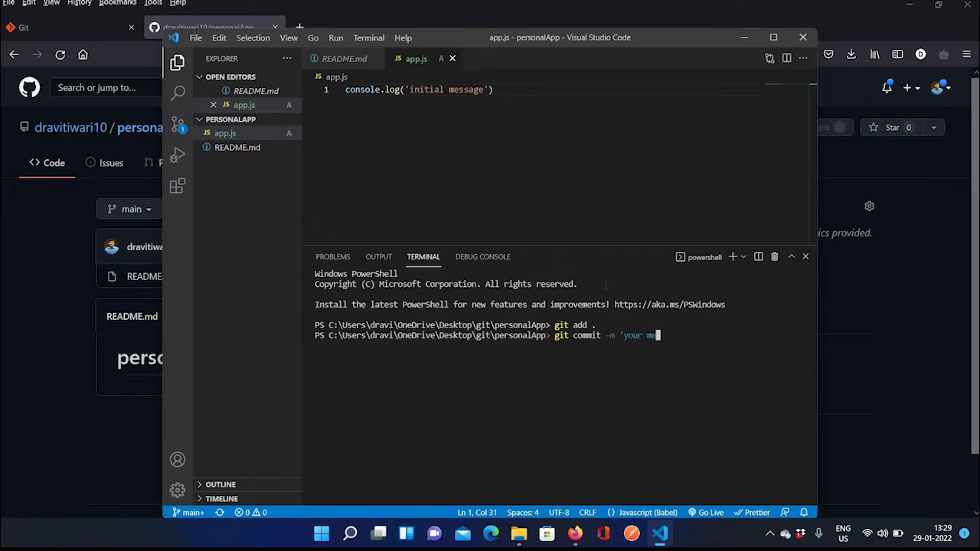
type("ssage")
type("'")
key("BackSpace")
key("BackSpace")
key("BackSpace")
key("BackSpace")
key("BackSpace")
key("BackSpace")
key("BackSpace")
key("BackSpace")
key("BackSpace")
key("BackSpace")
key("BackSpace")
key("BackSpace")
key("BackSpace")
type("initial commit'")
key("Return")
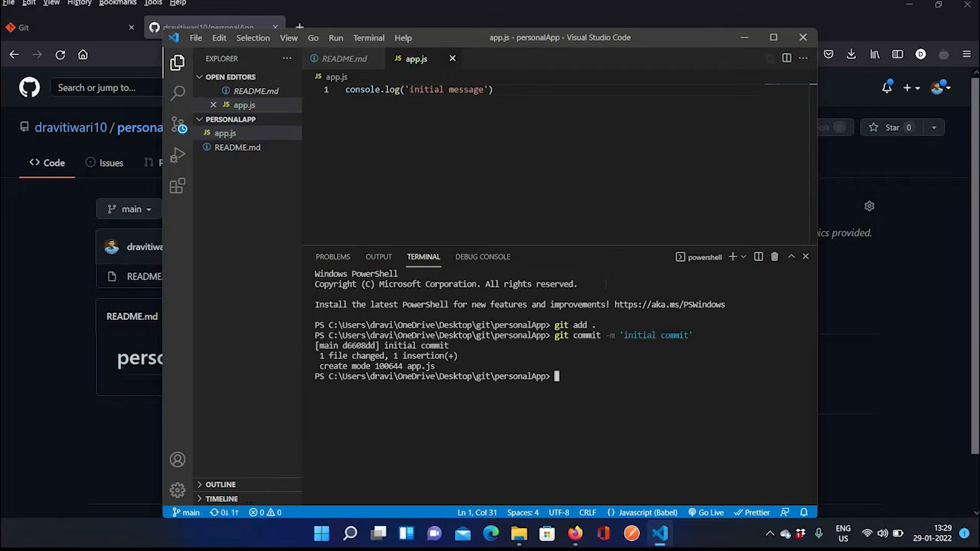
- Push the commit to the remote GitHub repository with git push
type("git push origin main")
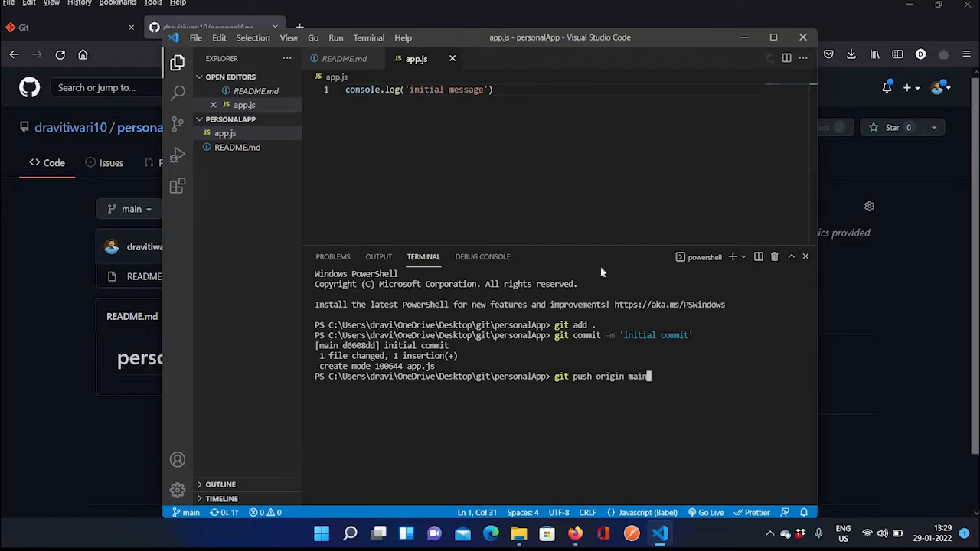
key("BackSpace")
key("BackSpace")
key("BackSpace")
key("BackSpace")
key("BackSpace")
key("BackSpace")
key("BackSpace")
key("BackSpace")
key("BackSpace")
key("BackSpace")
key("BackSpace")
key("BackSpace")
key("Return")
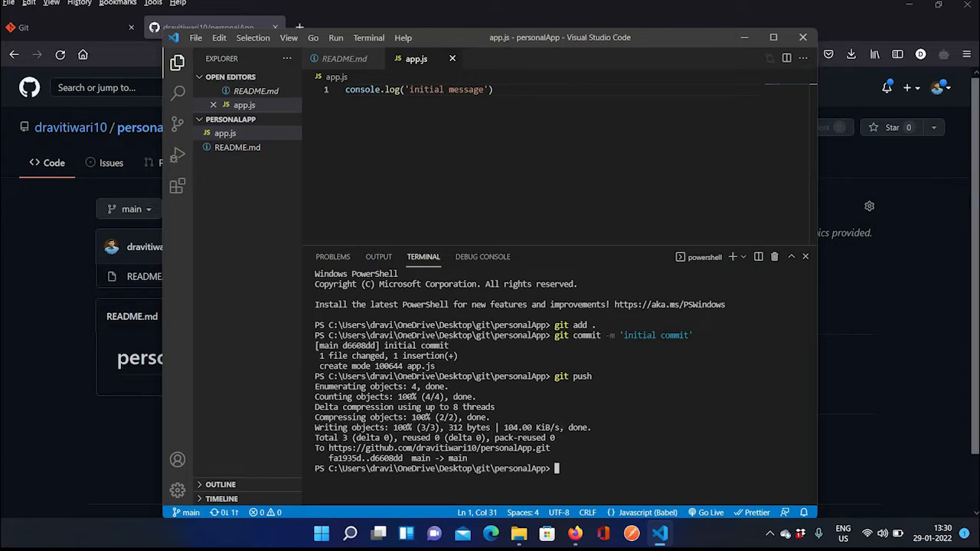
- Review the commit history with git log and the working tree state with git status
type("git log")
key("Return")
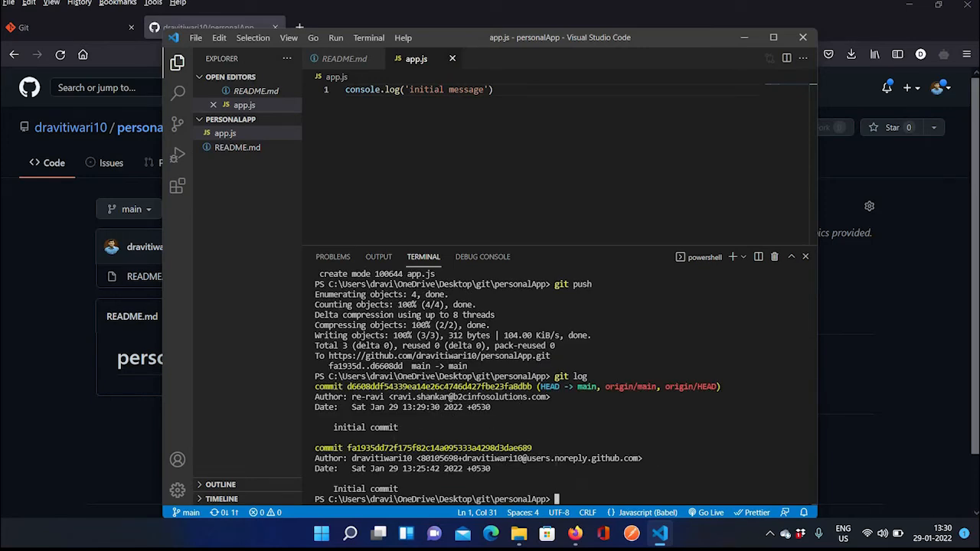
type("git status")
key("Return")
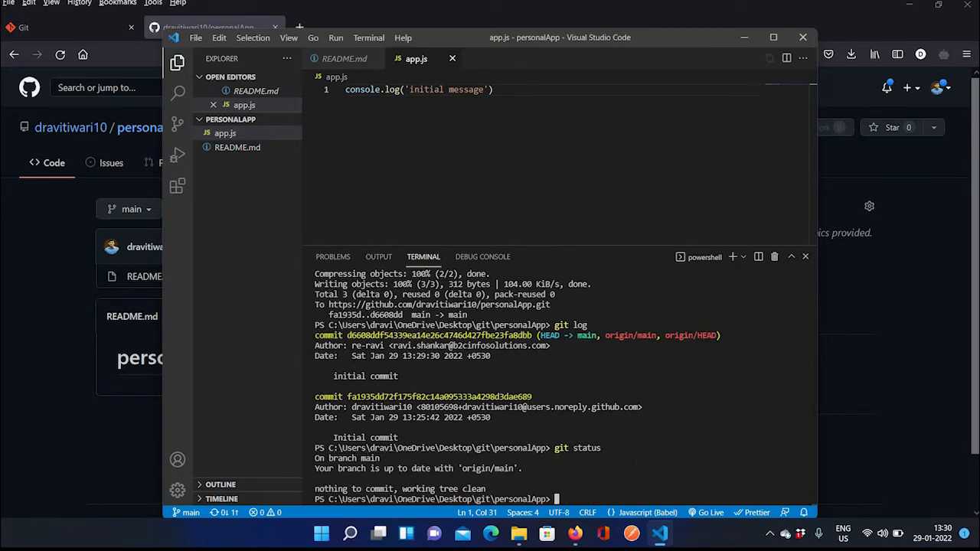
- Switch to Firefox, refresh the personalApp repository page on GitHub, and check the contents of the pushed app.js file
left_click(65, 227)
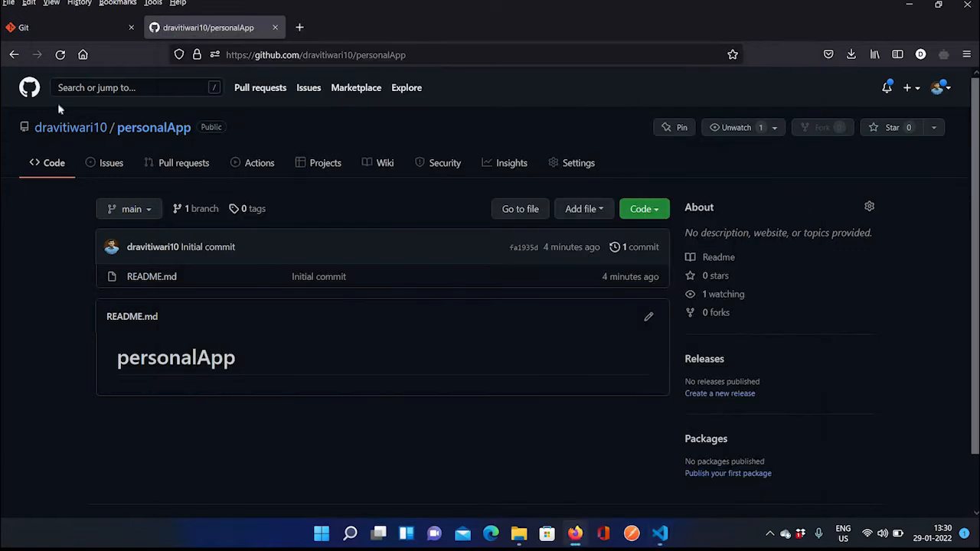
left_click(60, 55)
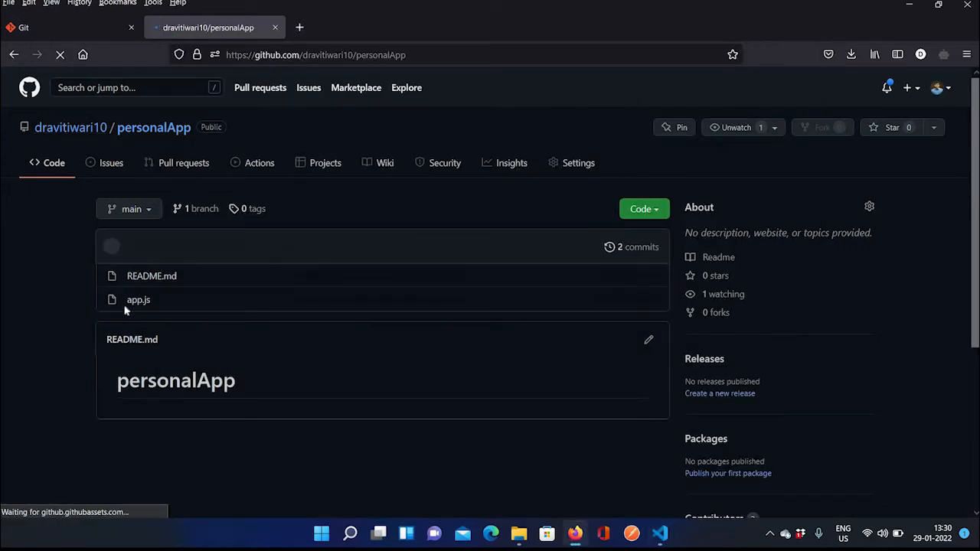
left_click(136, 302)
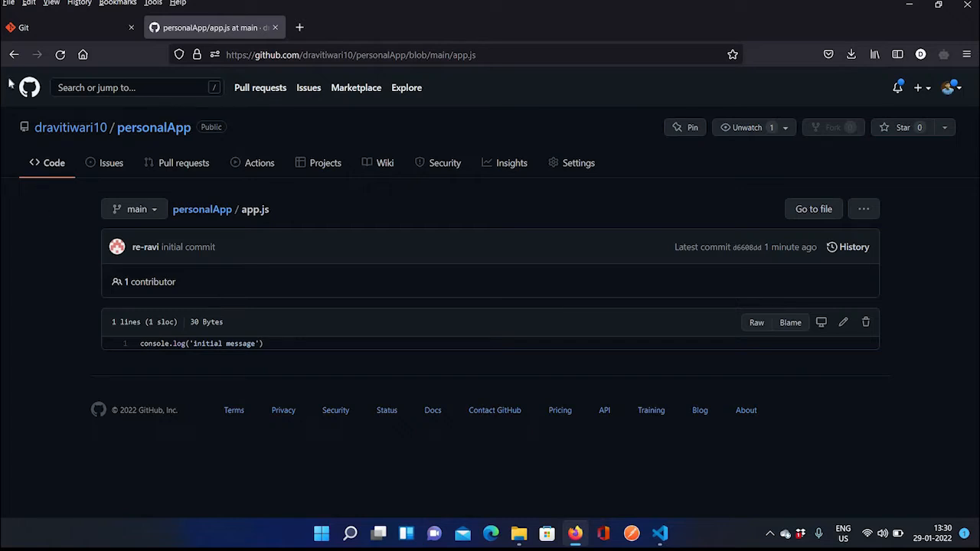
left_click(13, 56)
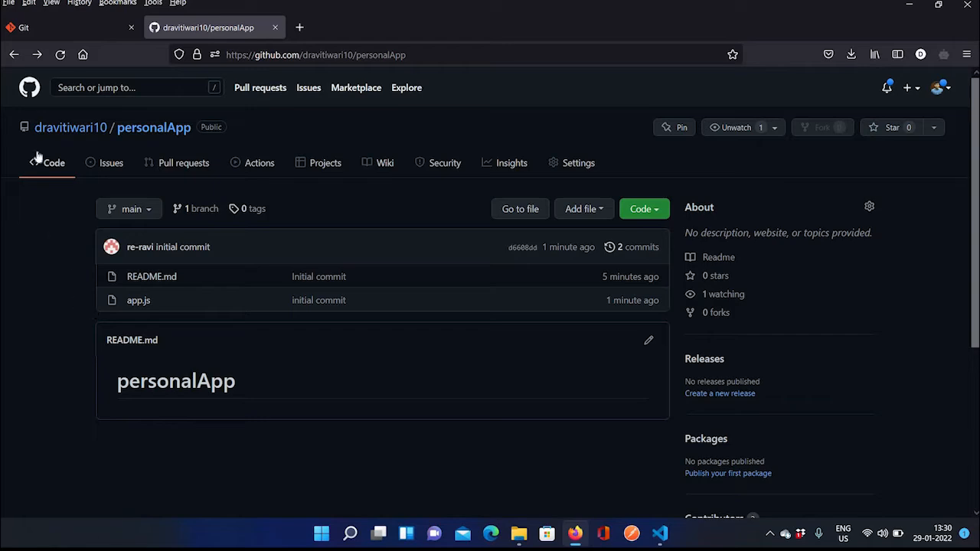
- Try to delete the local personalApp folder from the git folder in File Explorer
left_click(909, 4)
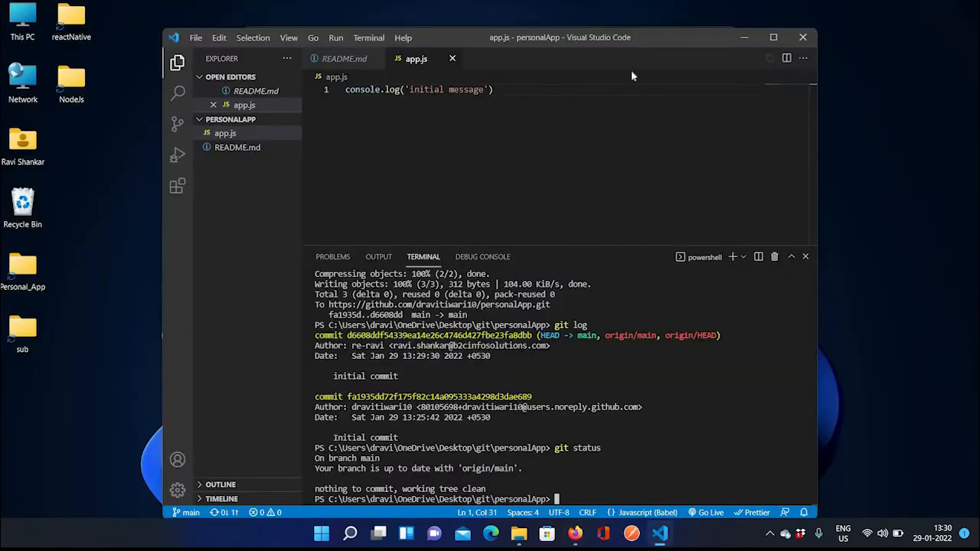
left_click(743, 36)
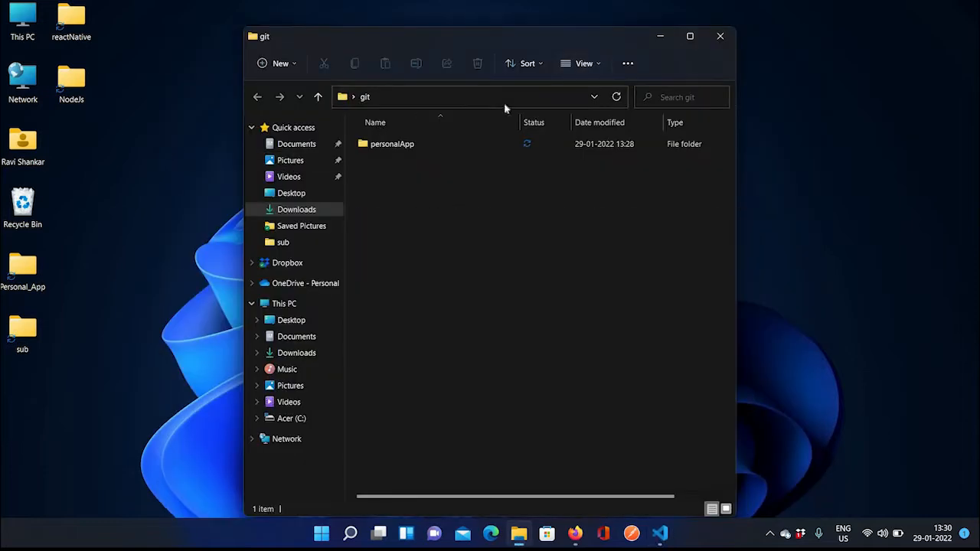
left_click(427, 145)
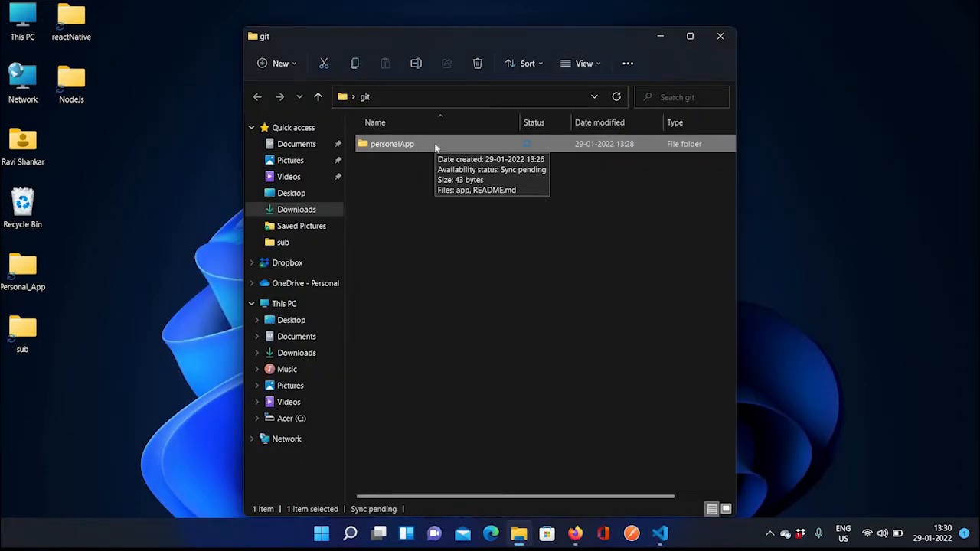
key("Delete")
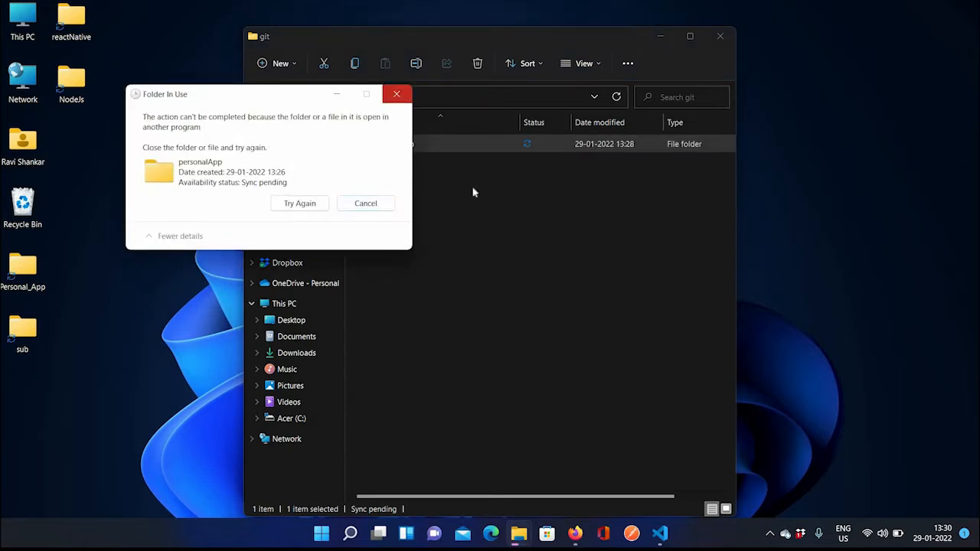
left_click(397, 93)
- Close Visual Studio Code, delete the local personalApp folder from the git folder, and close File Explorer
left_click(660, 534)
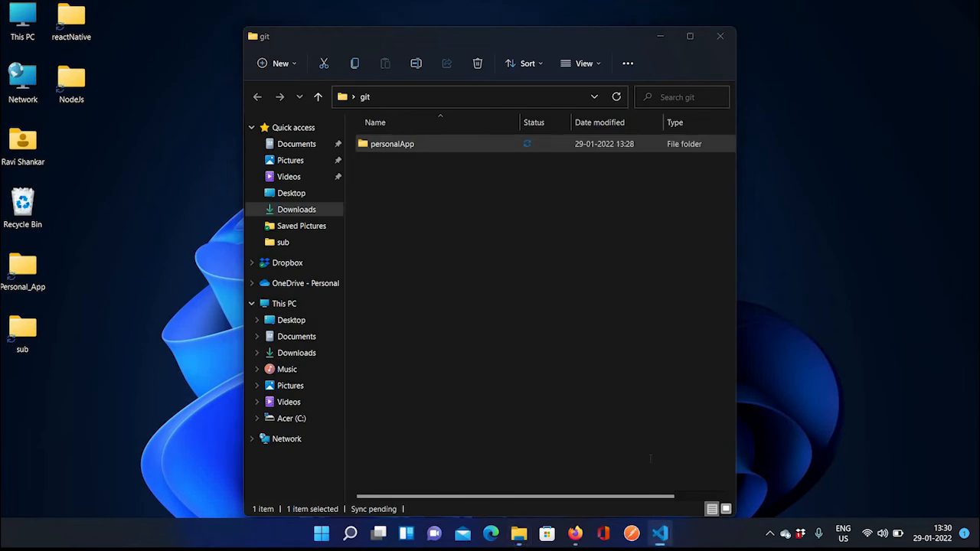
left_click(804, 38)
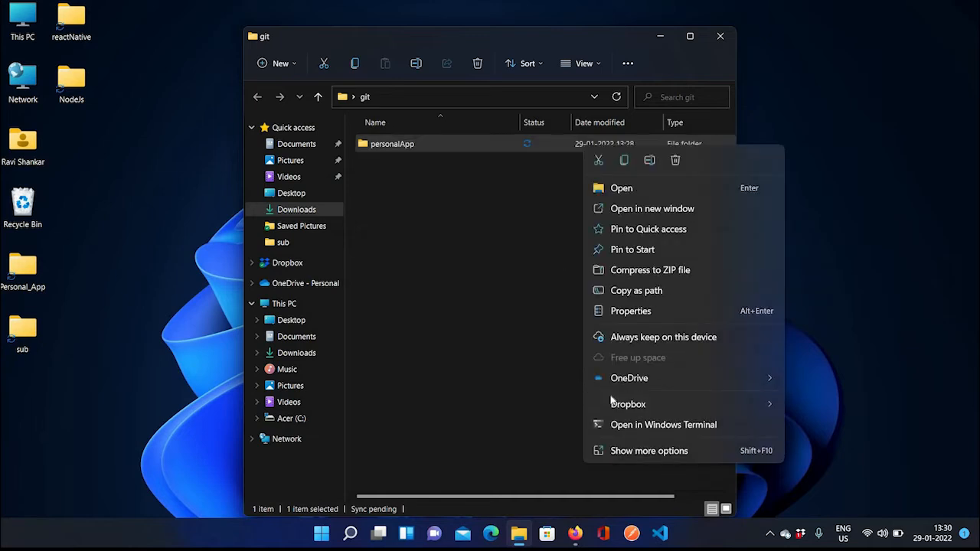
left_click(676, 163)
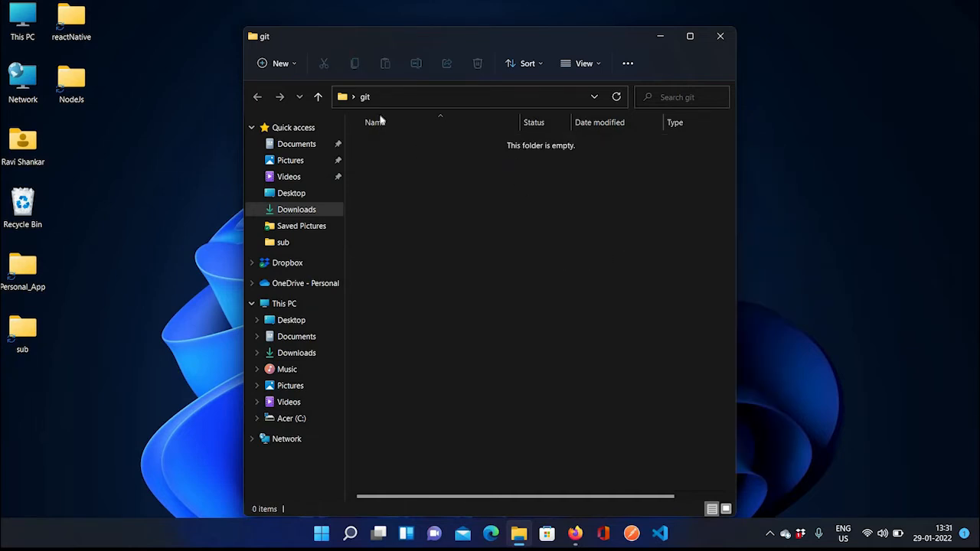
left_click(712, 40)
- Search the web in Firefox for 'git hub desktop', view the GitHub Desktop download page, and close its tab
left_click(575, 534)
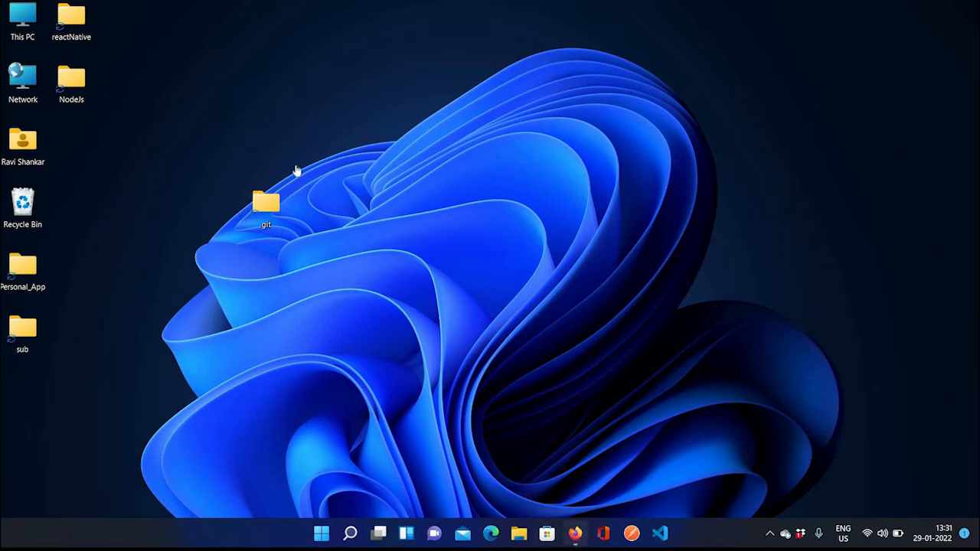
left_click(300, 28)
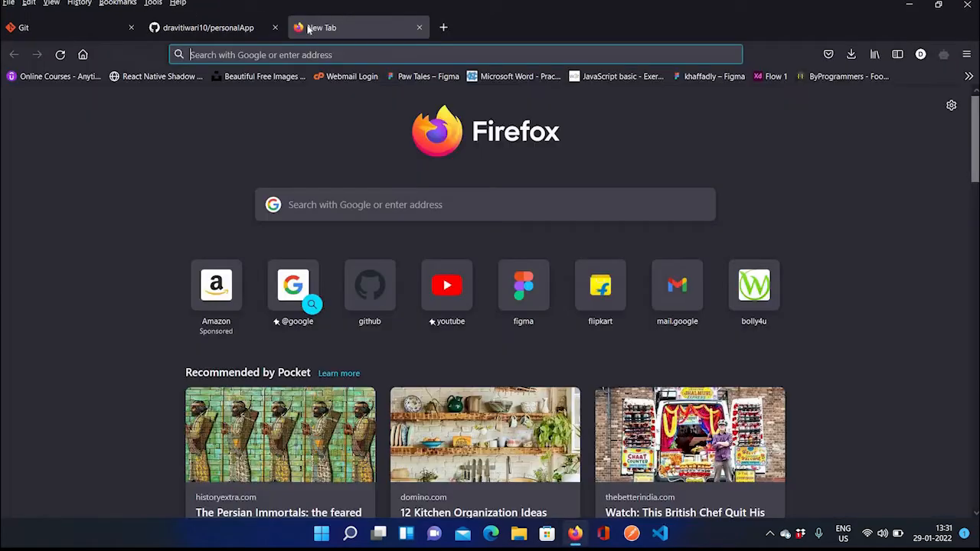
type("gi")
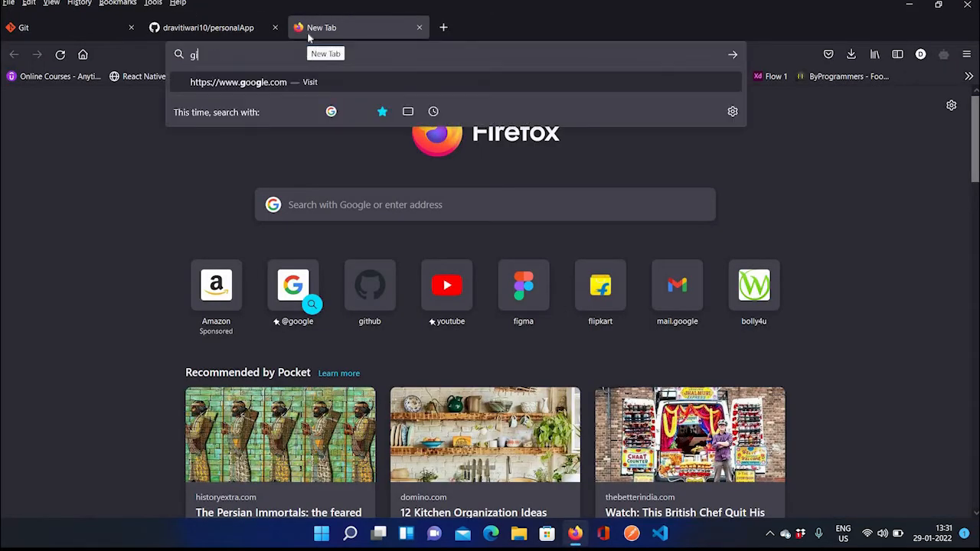
type("t hub ")
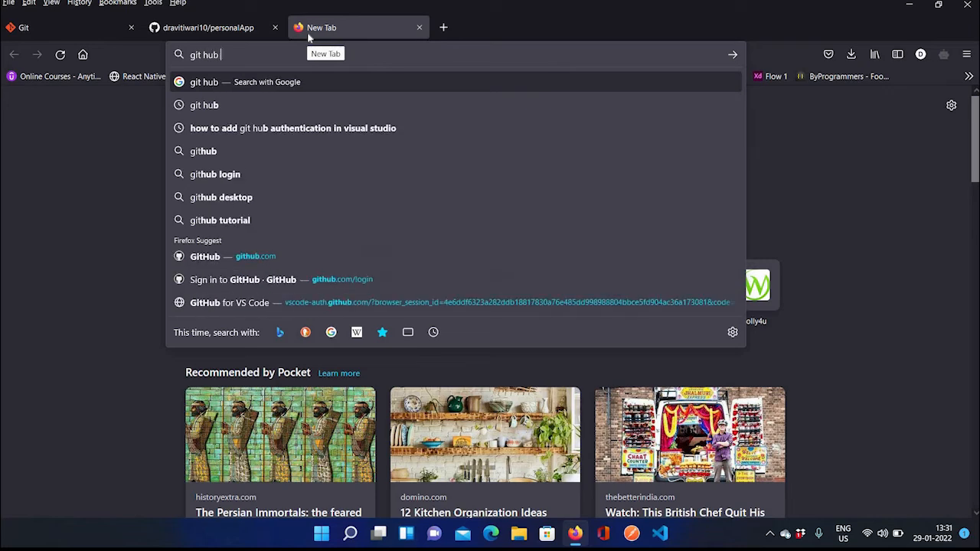
type("desktop")
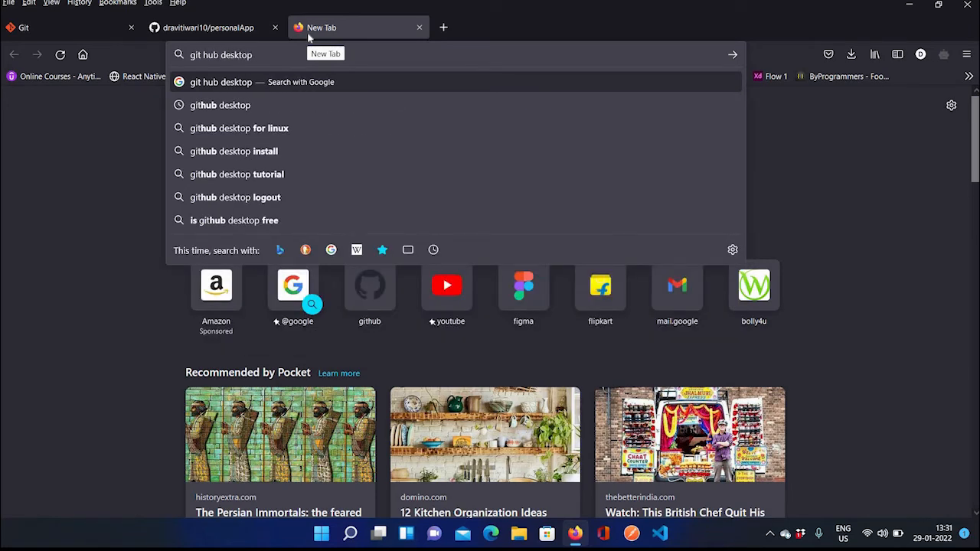
key("Return")
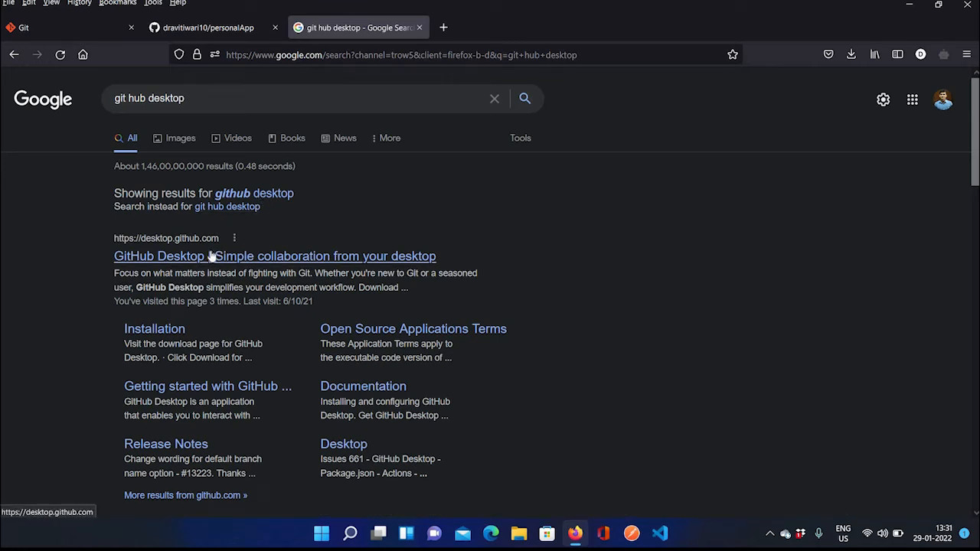
left_click(213, 257)
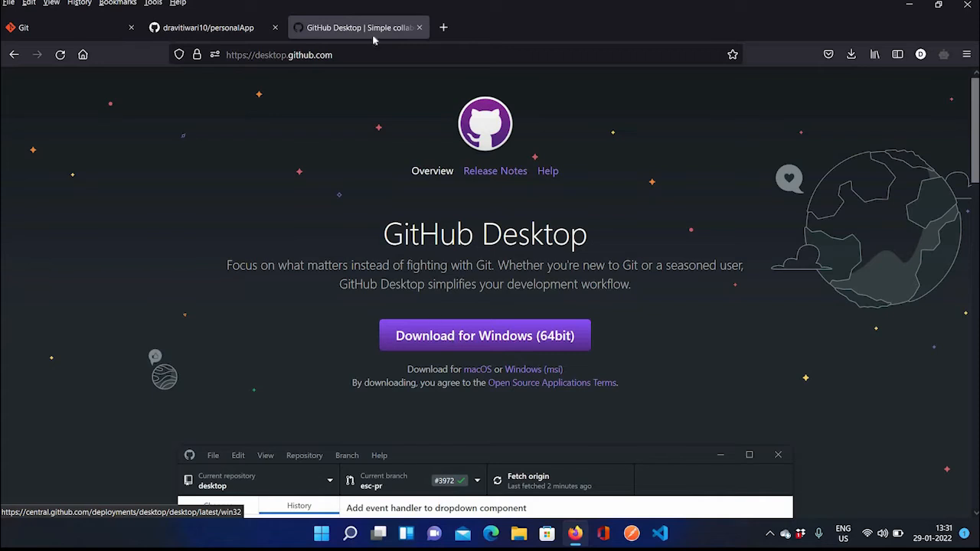
left_click(419, 28)
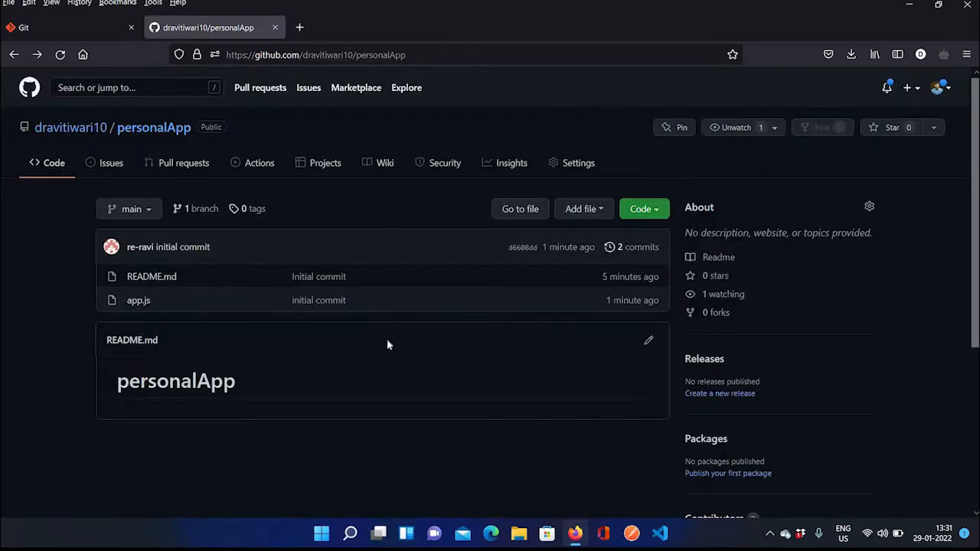
- Find the installed GitHub Desktop app with a Windows search for 'git h' and launch it
left_click(350, 533)
type("git ")
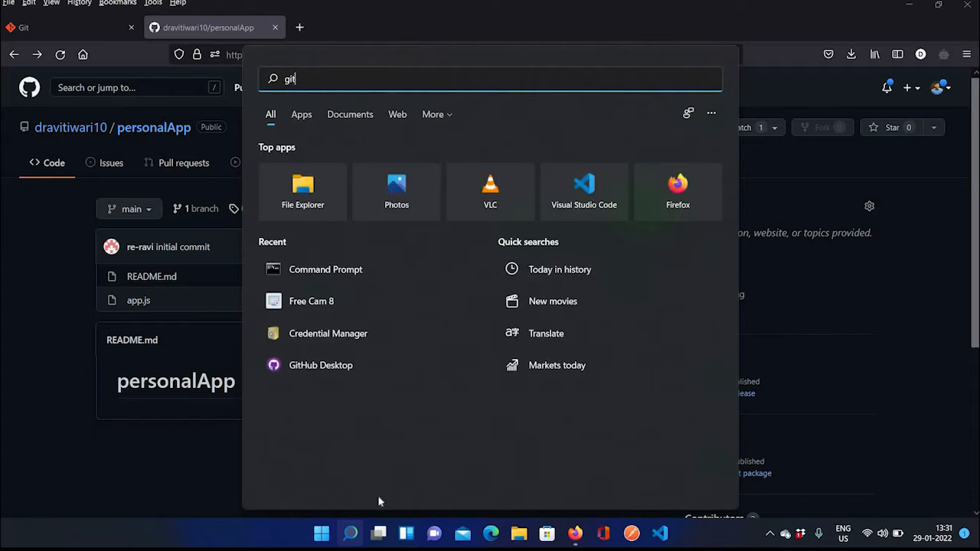
type("h")
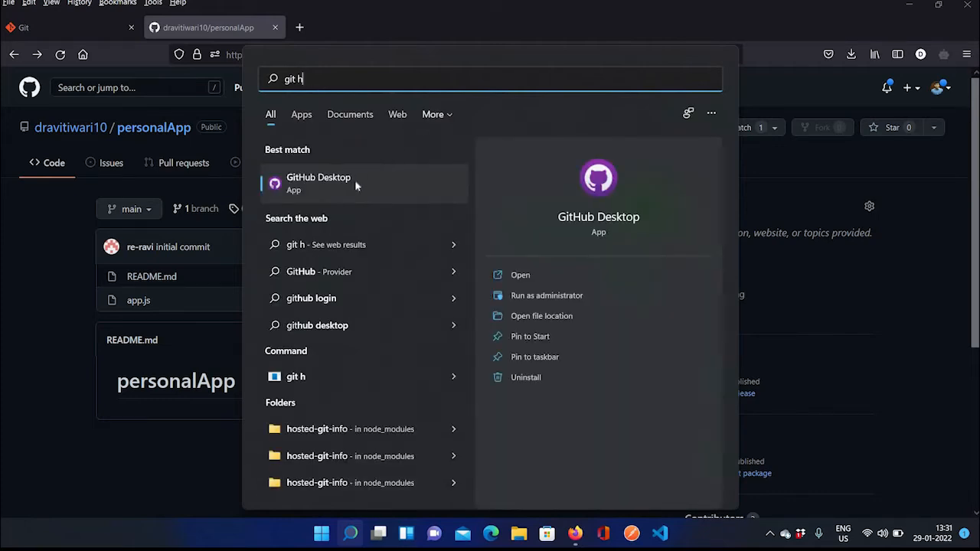
left_click(355, 179)
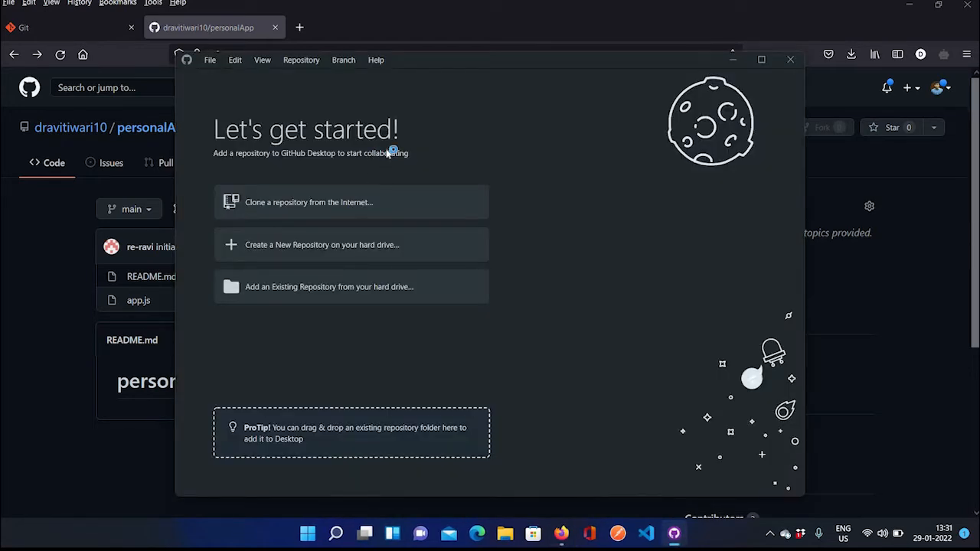
- Sign in to GitHub.com from the GitHub Desktop options, authorizing through the browser and opening the authentication link with GitHubDesktop
left_click(211, 61)
left_click(237, 150)
left_click(631, 245)
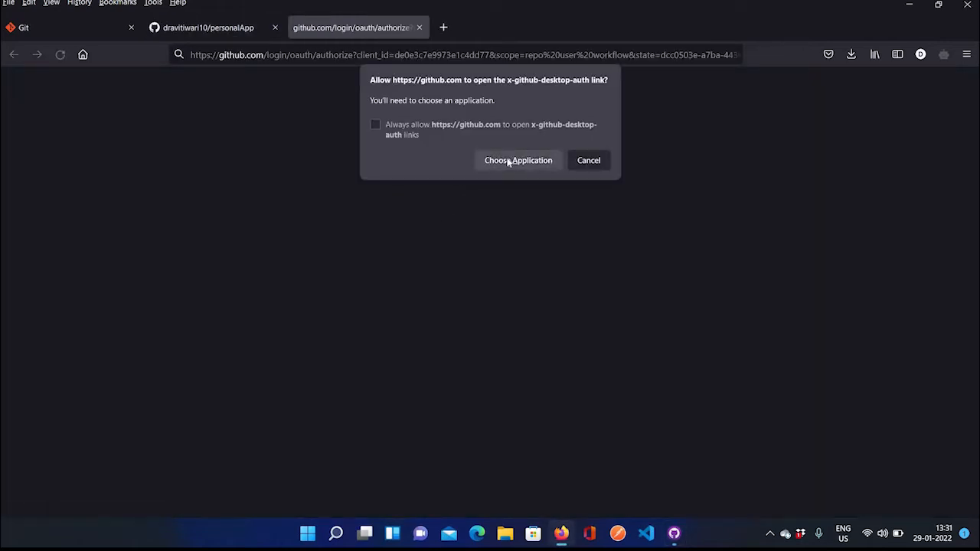
left_click(508, 161)
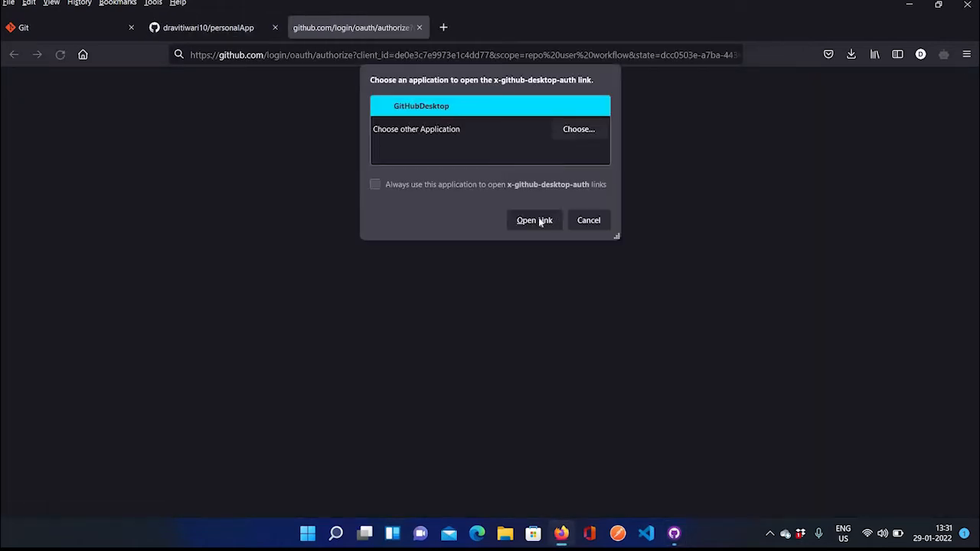
left_click(540, 220)
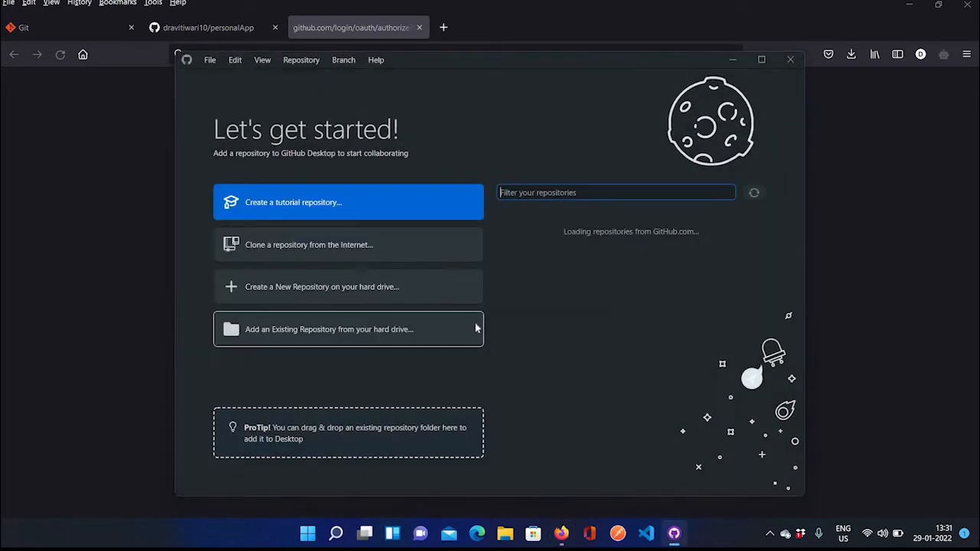
left_click(545, 136)
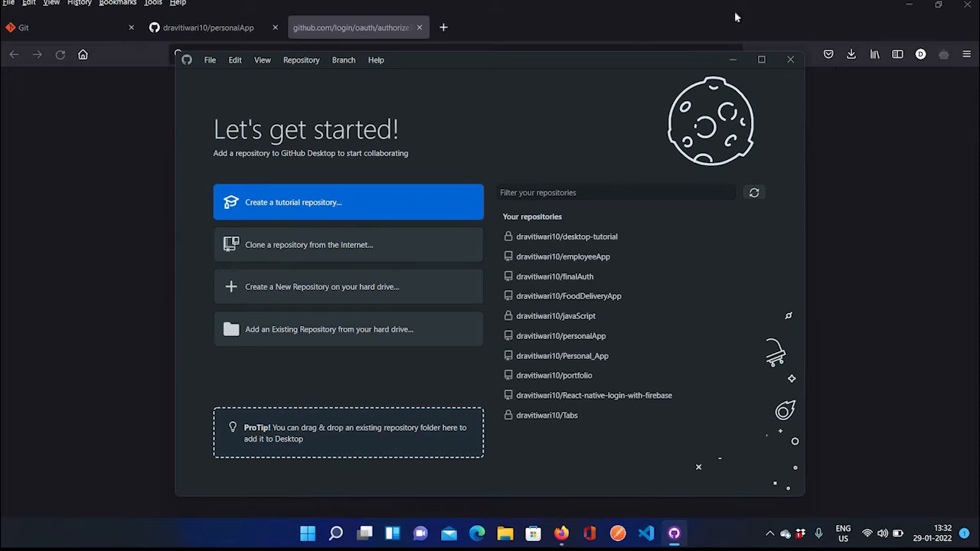
- Return to the personalApp repository page in Firefox, copy its HTTPS clone URL, and open the repository with GitHub Desktop
left_click(733, 58)
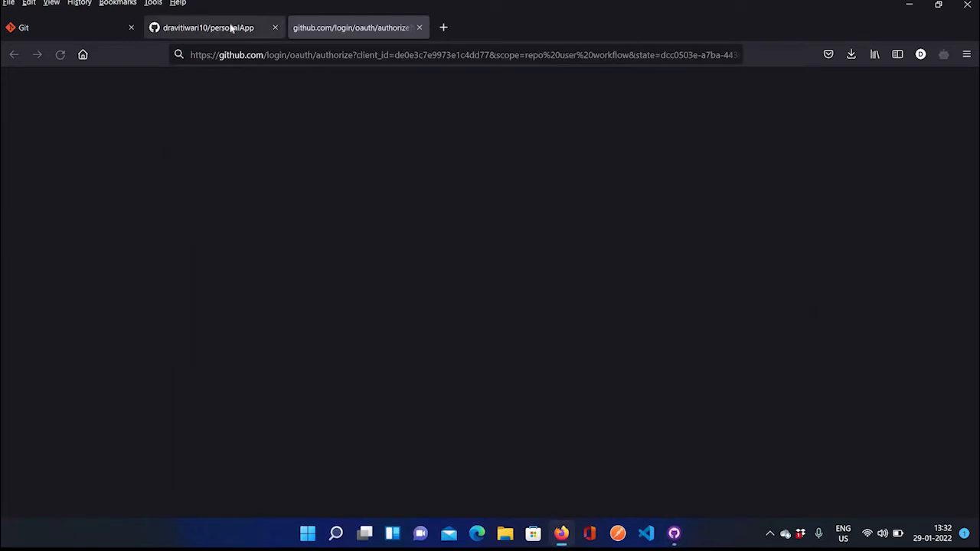
left_click(230, 27)
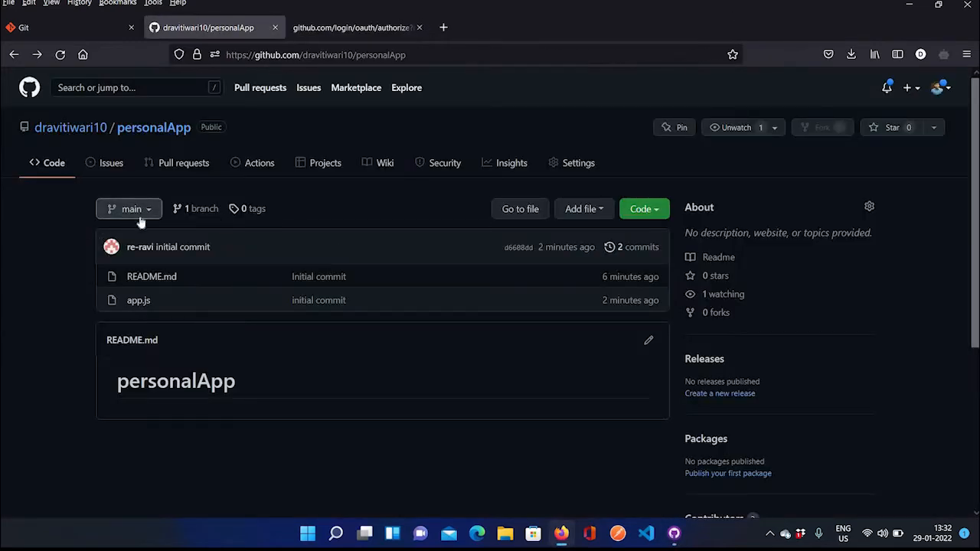
left_click(642, 209)
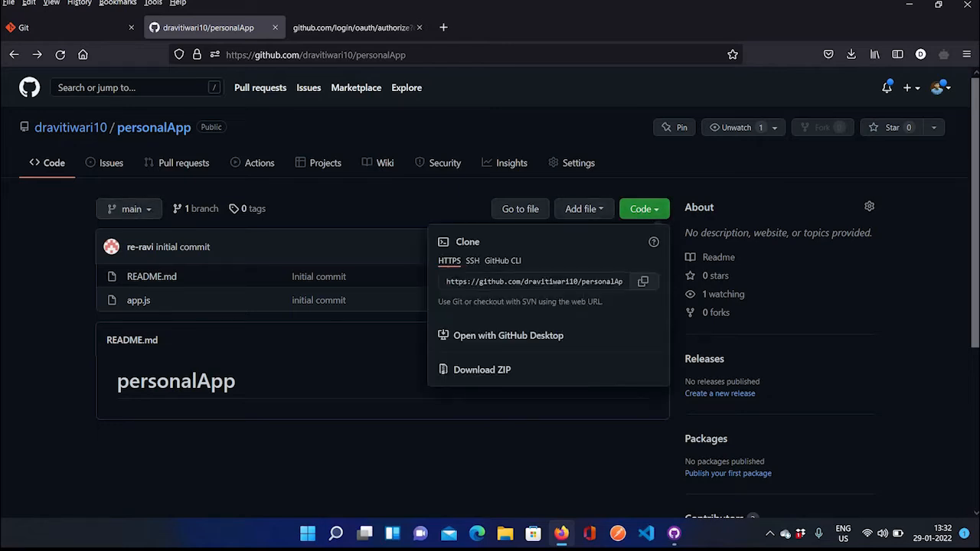
left_click(643, 282)
left_click(508, 337)
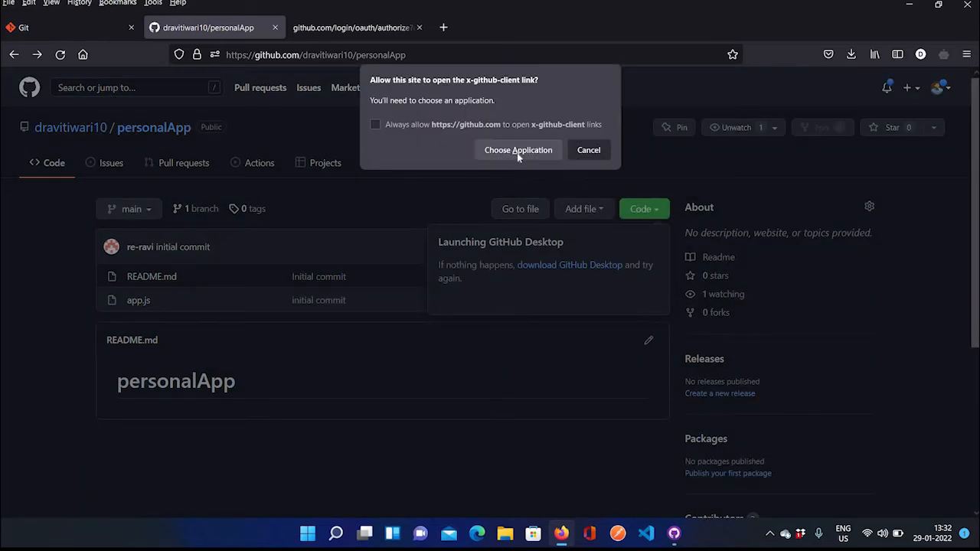
left_click(518, 152)
left_click(536, 218)
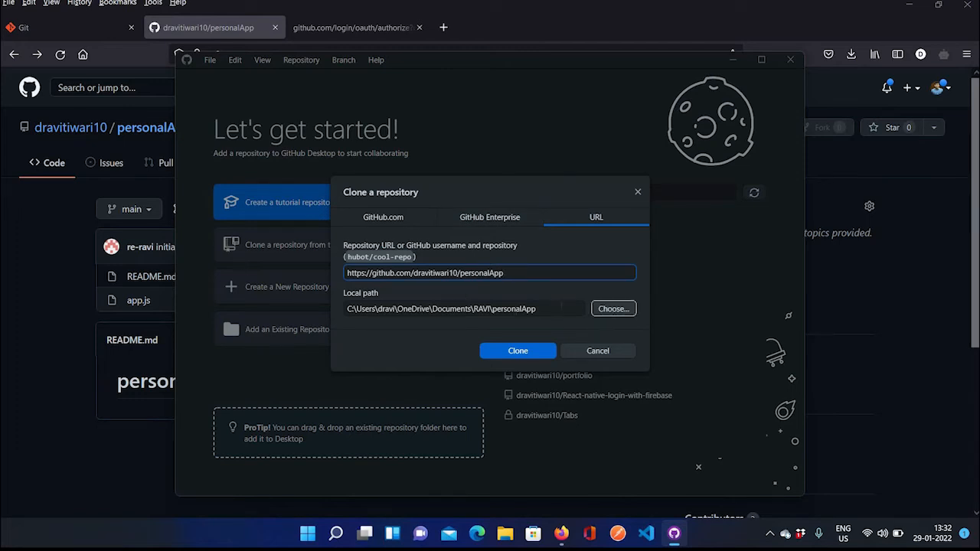
- Set the local path for the personalApp clone to the git folder on the Desktop
left_click(608, 312)
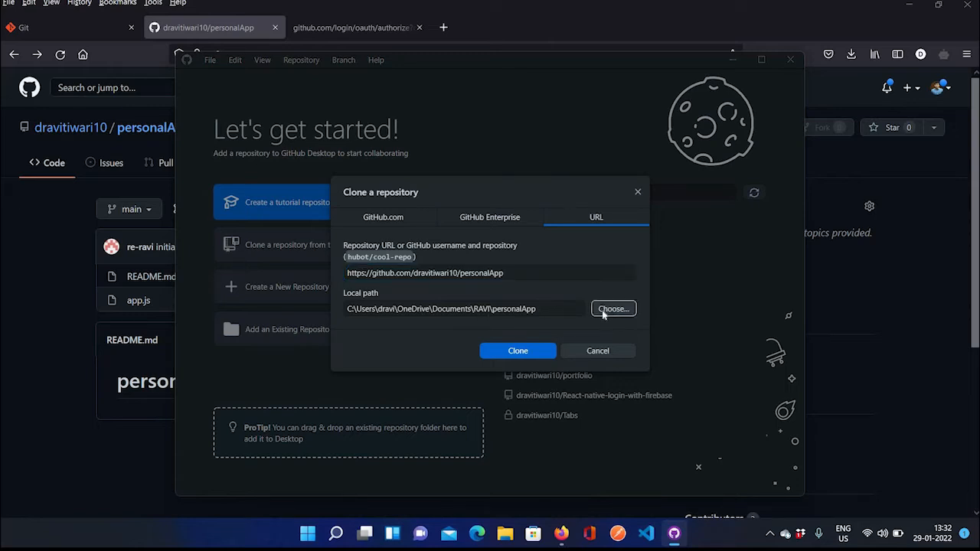
left_click(330, 156)
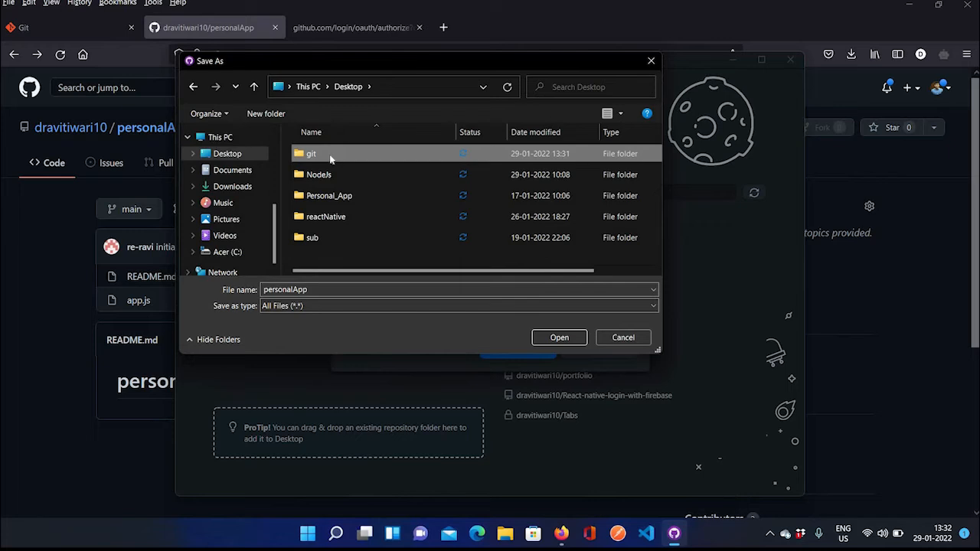
double_click(330, 156)
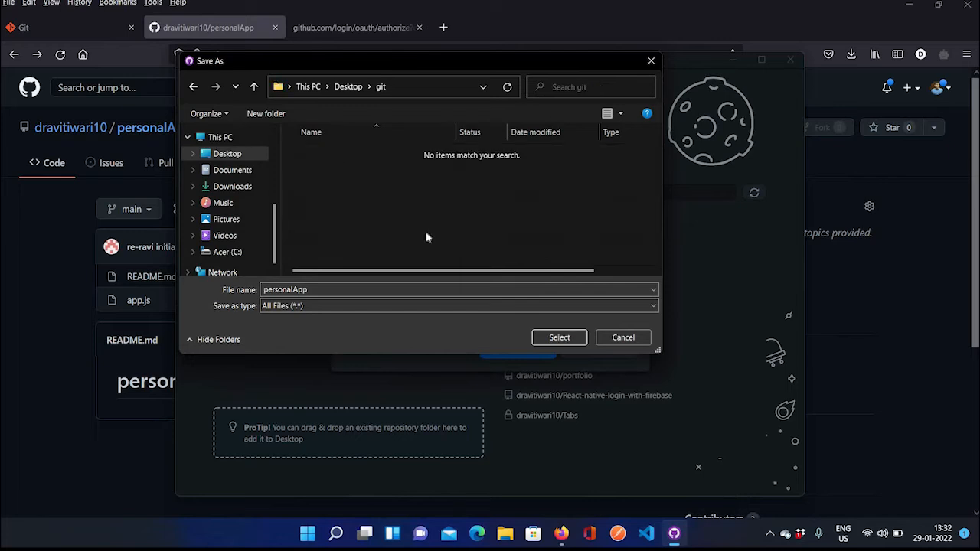
left_click(558, 339)
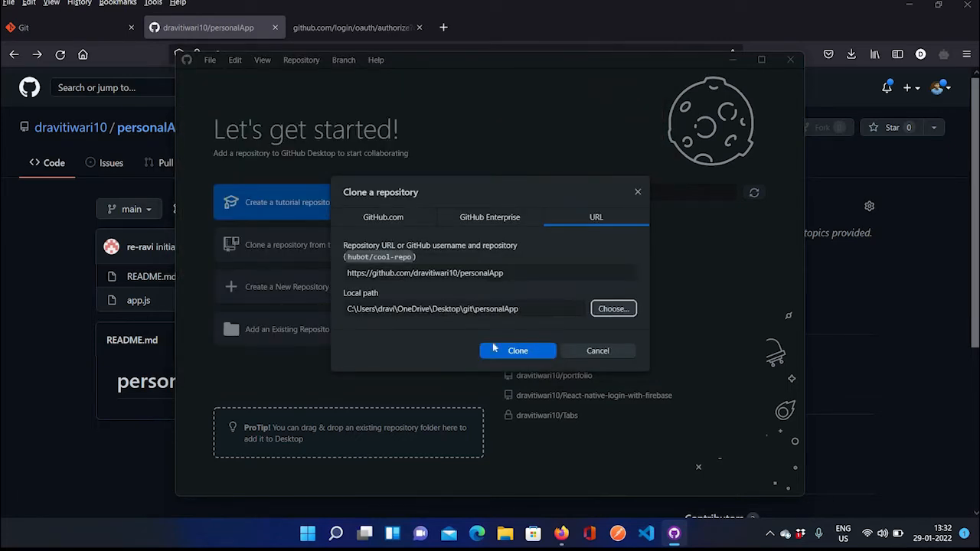
- Clone personalApp to the chosen local path, and open the clone's app.js in Visual Studio Code
left_click(484, 356)
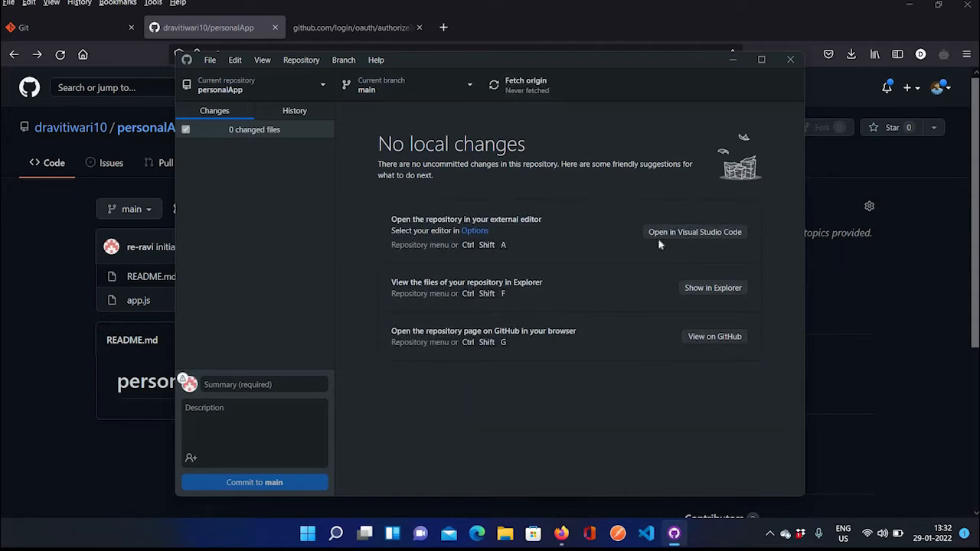
left_click(666, 240)
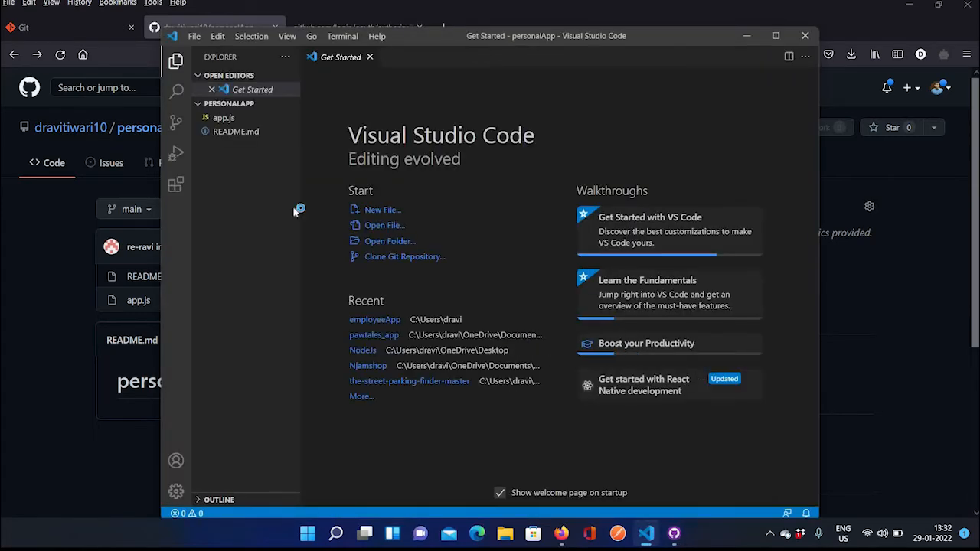
left_click(239, 118)
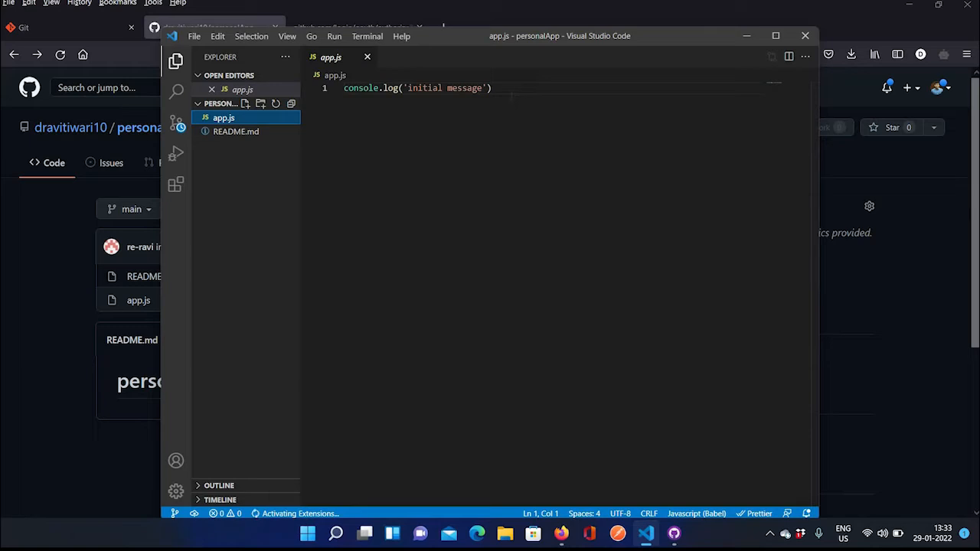
- Add console.log('second message') as the second line of app.js and save the file
left_click(510, 93)
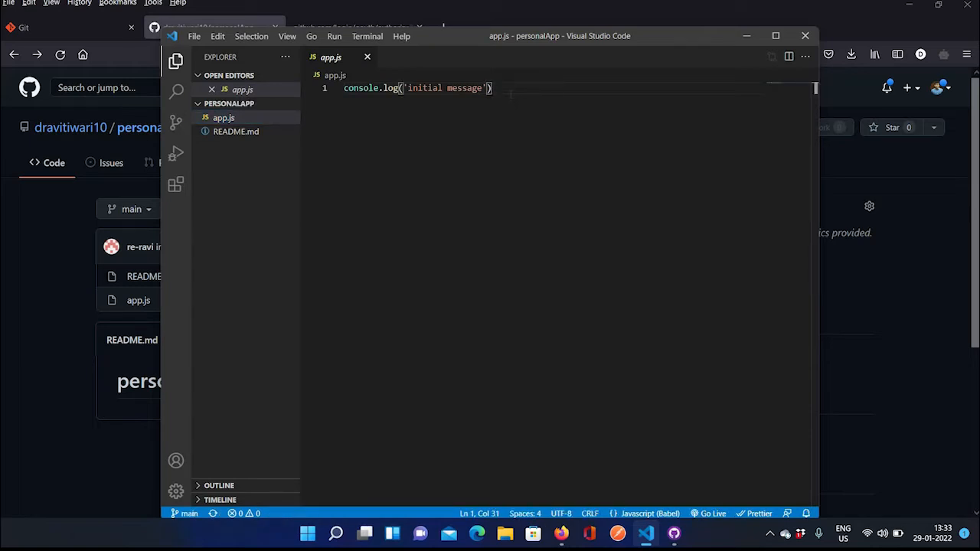
key("Return")
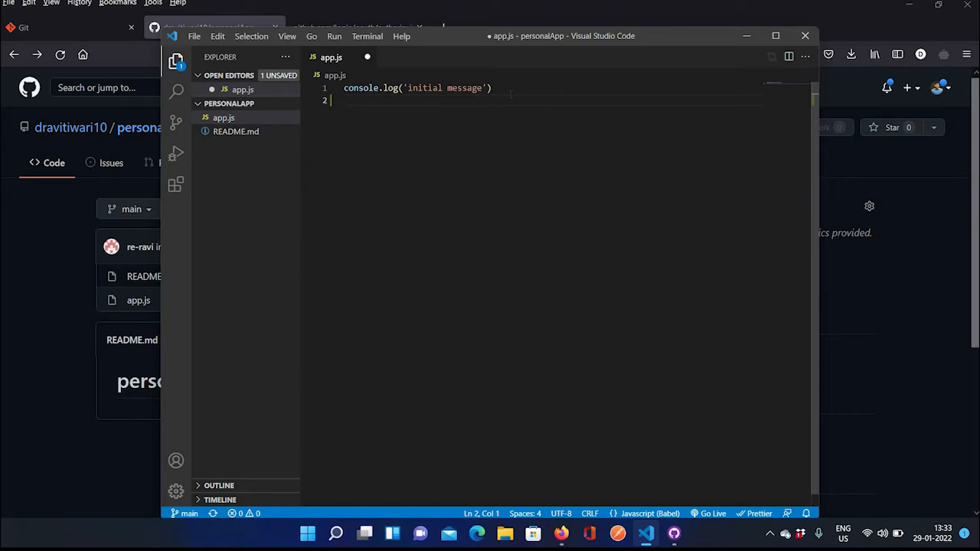
type("conso")
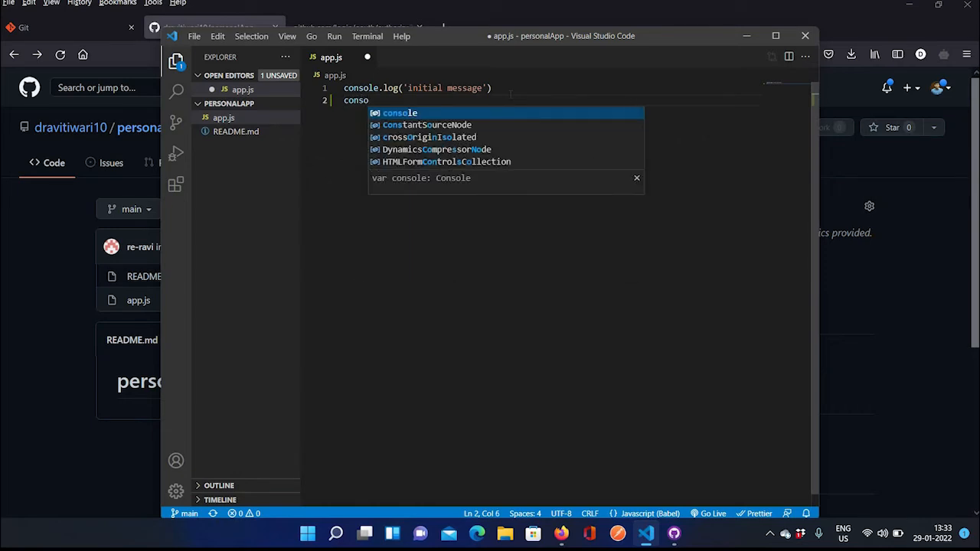
key("Return")
type(".log")
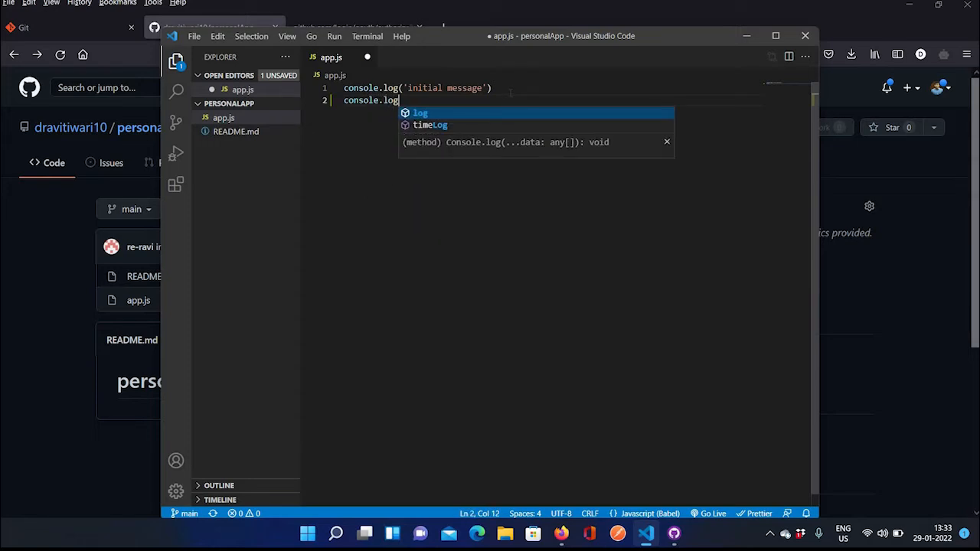
key("Escape")
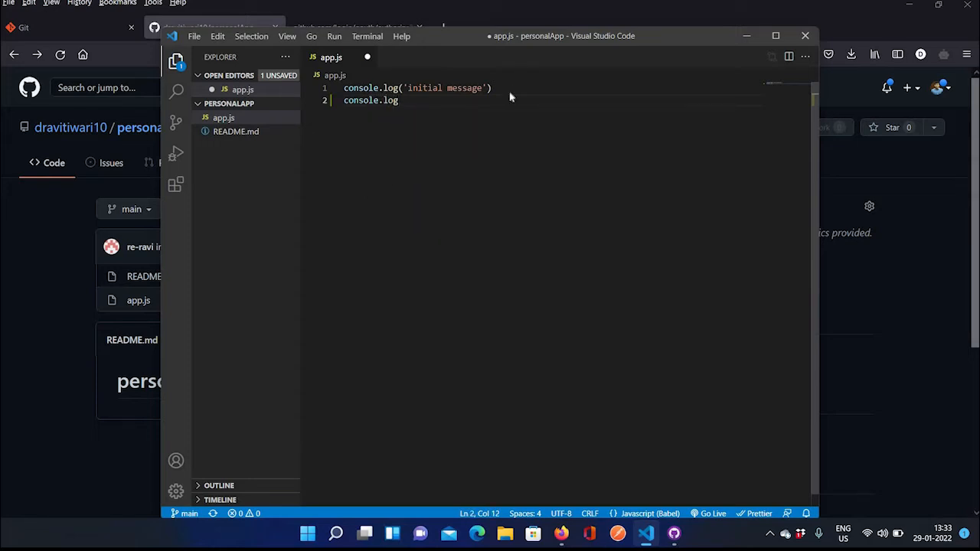
type("('")
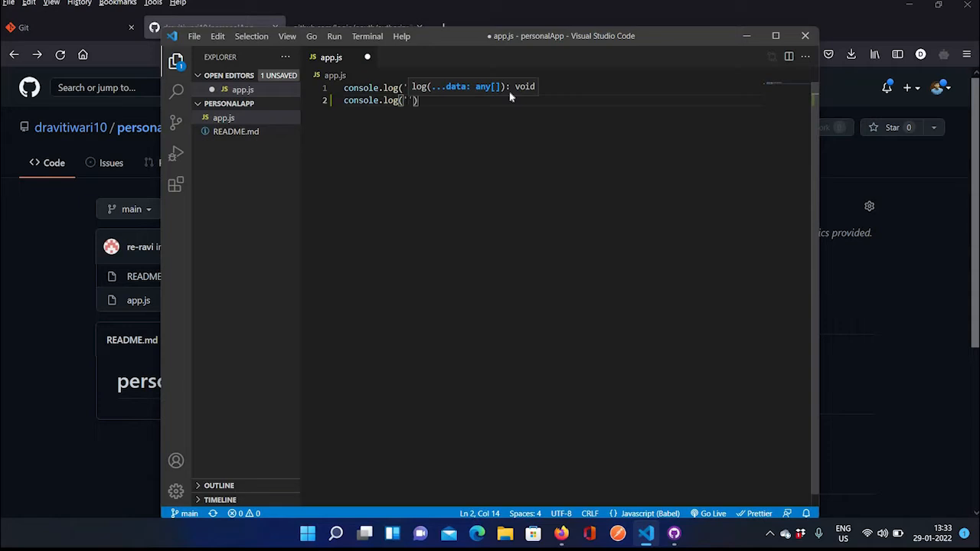
type("second ")
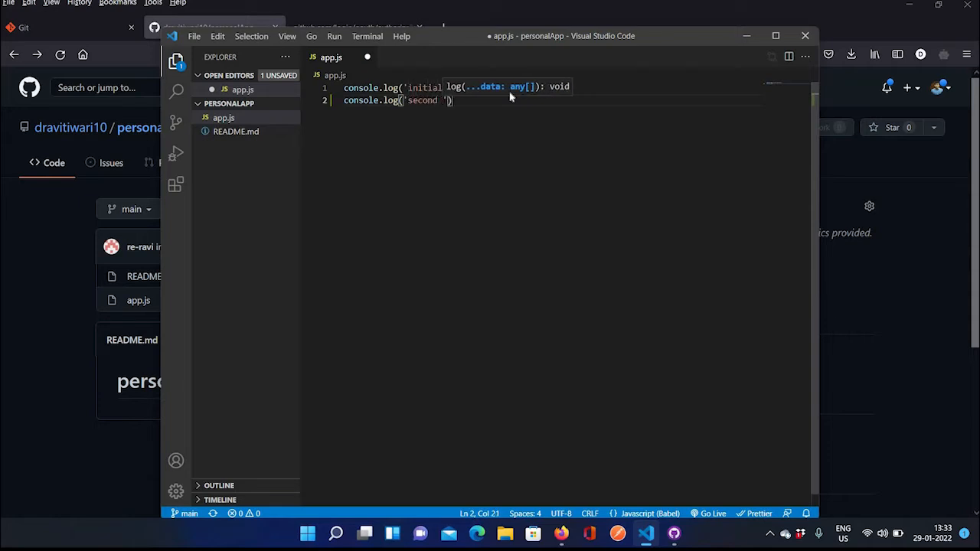
type("comm")
key("BackSpace")
key("BackSpace")
key("BackSpace")
key("BackSpace")
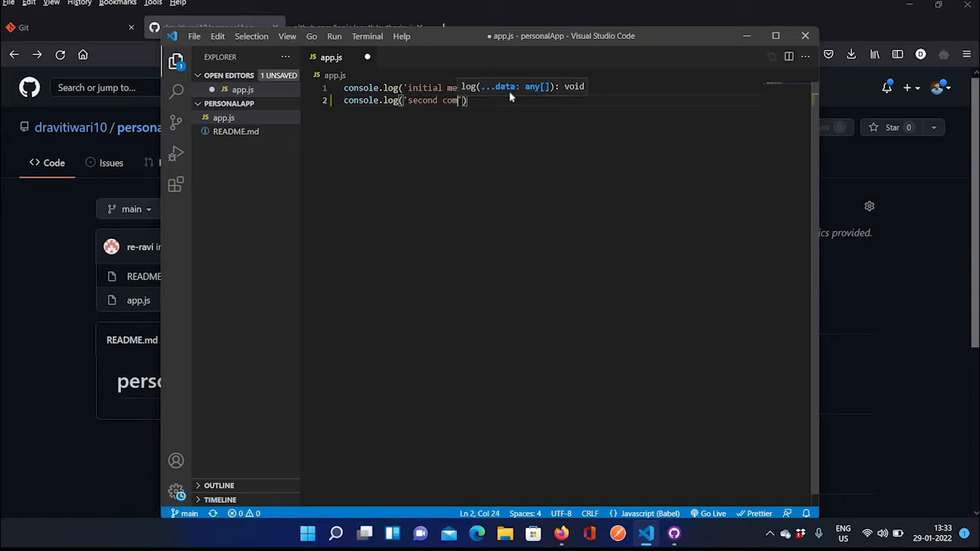
type("message")
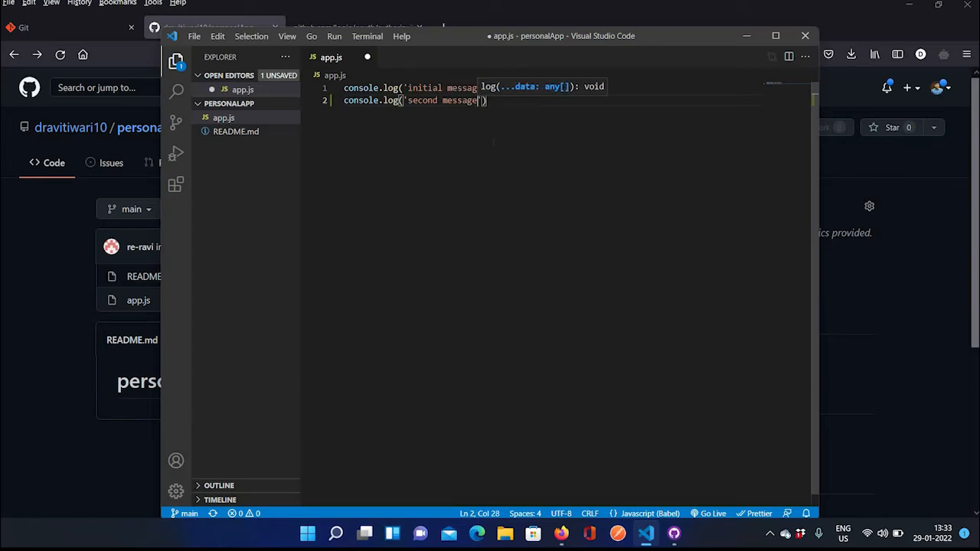
key("End")
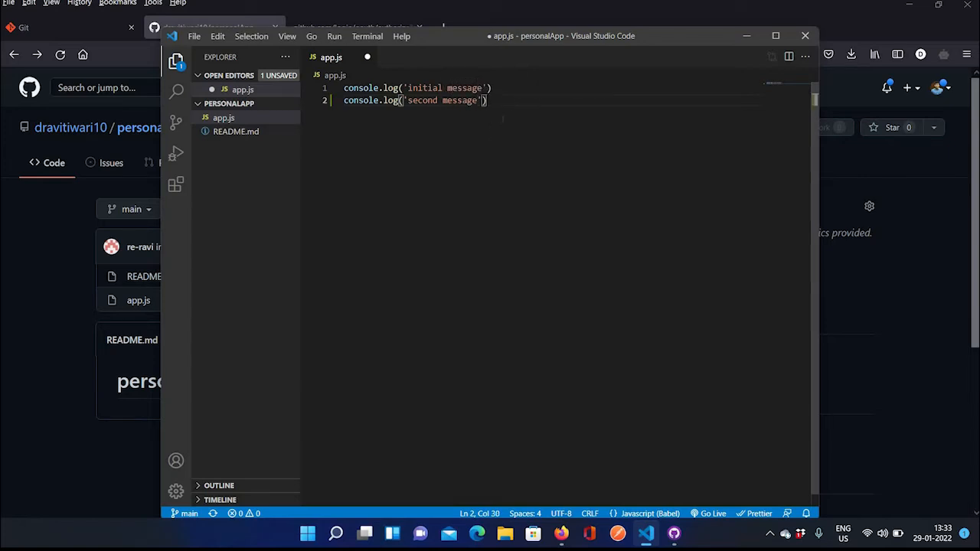
- Switch to GitHub Desktop, commit the app.js change to main with the suggested summary 'Update app.js', and push it to origin
left_click(677, 534)
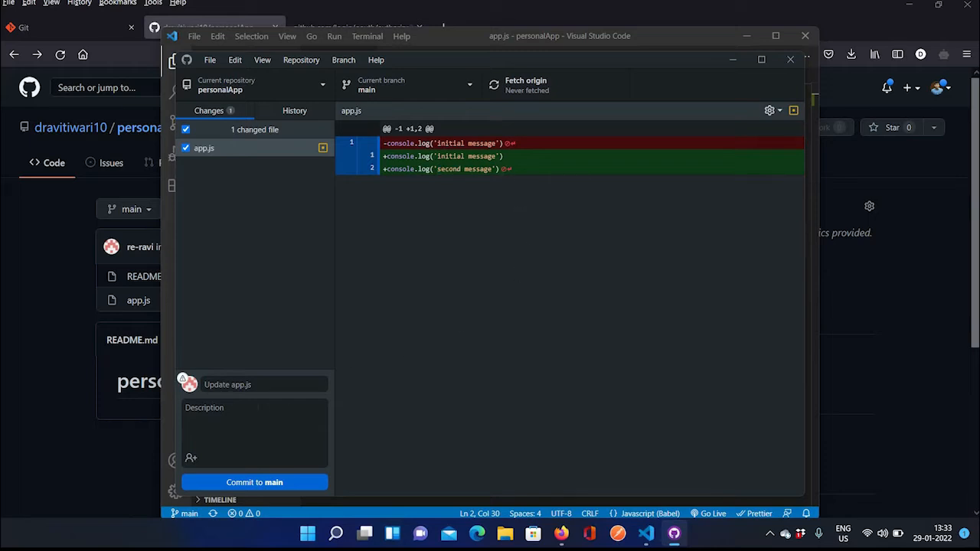
left_click(265, 383)
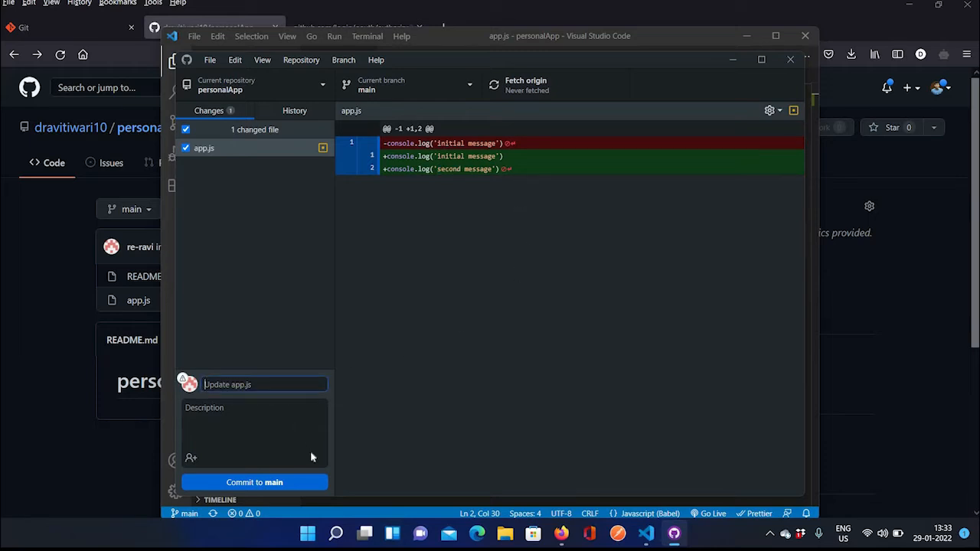
left_click(281, 482)
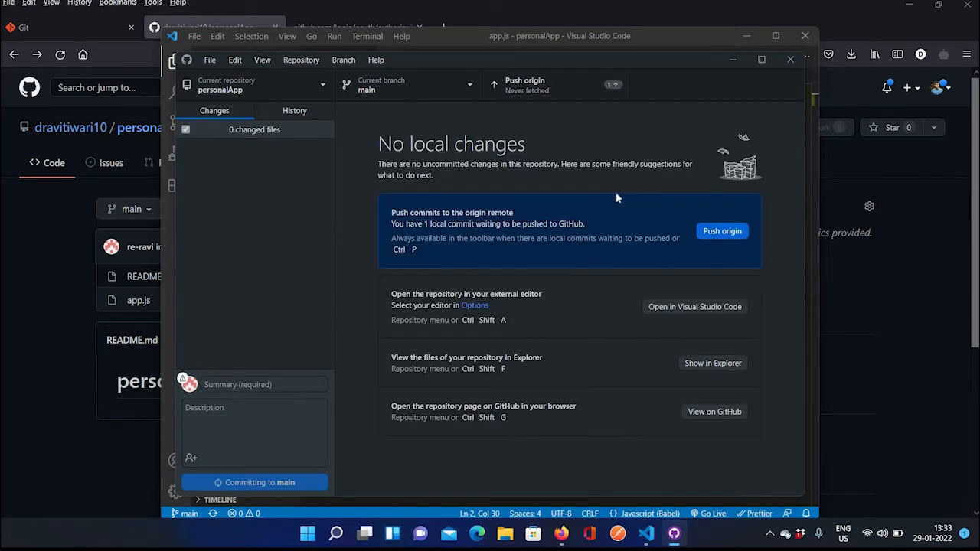
left_click(724, 232)
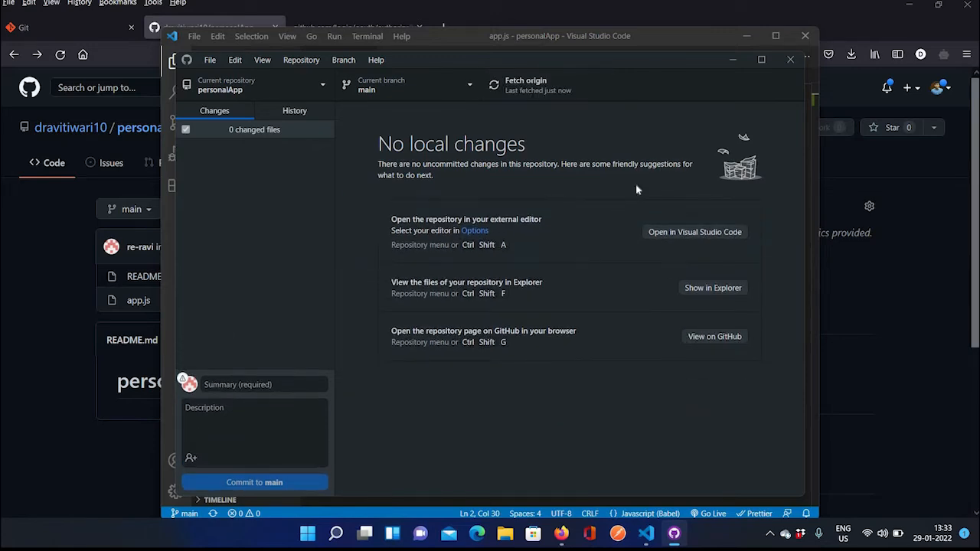
- Return to Firefox, reload the personalApp repository page, and check app.js for the second console.log line
left_click(47, 280)
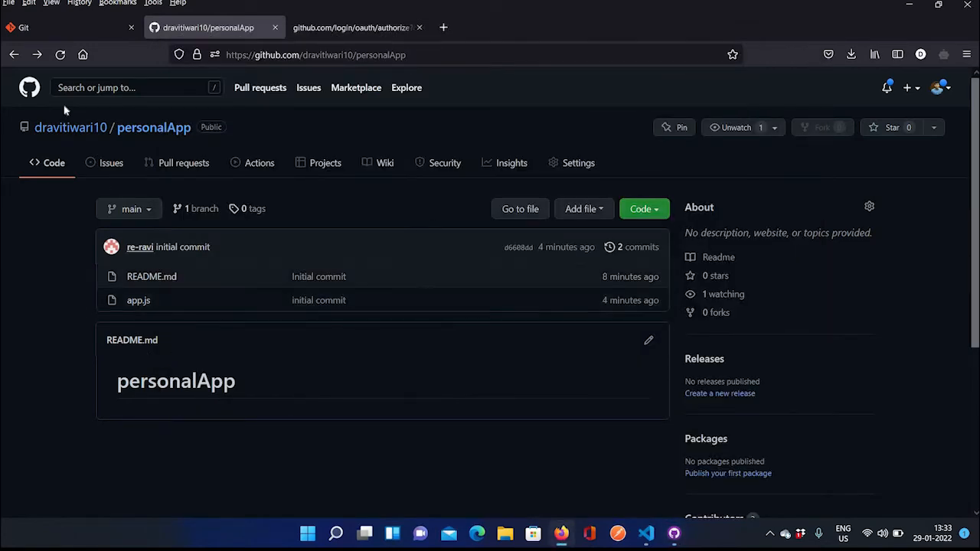
left_click(61, 56)
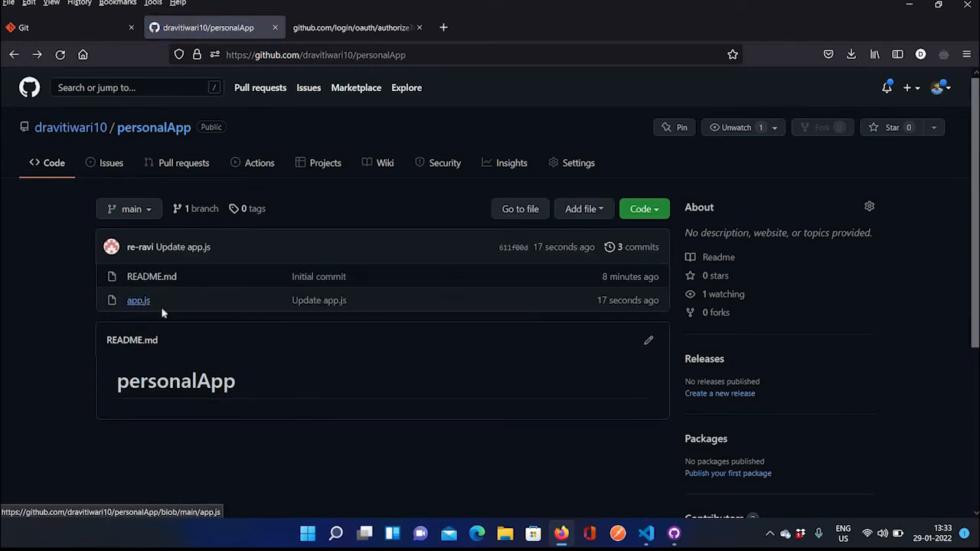
left_click(139, 301)
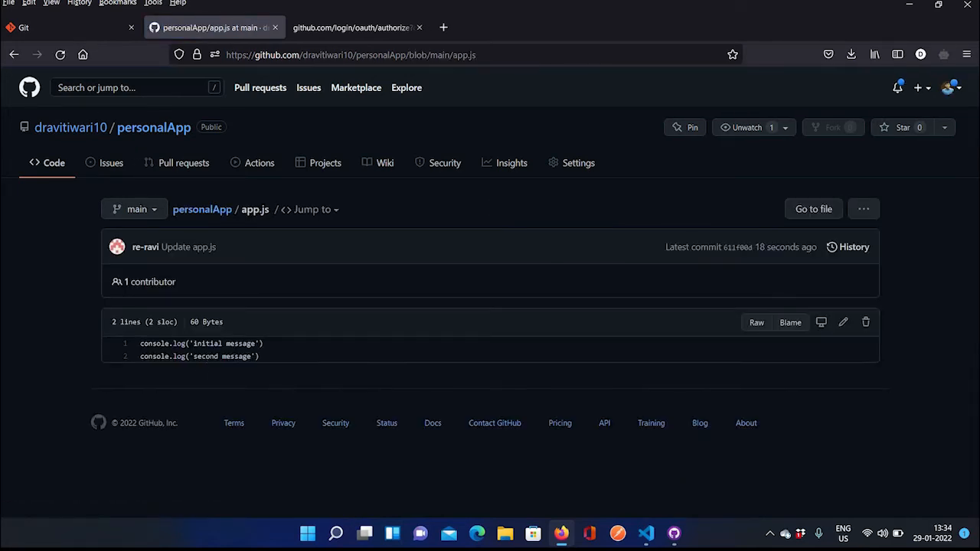
double_click(207, 357)
double_click(237, 357)
- In GitHub Desktop, create a branch from main named after the commit author's username, and publish it to GitHub
left_click(674, 534)
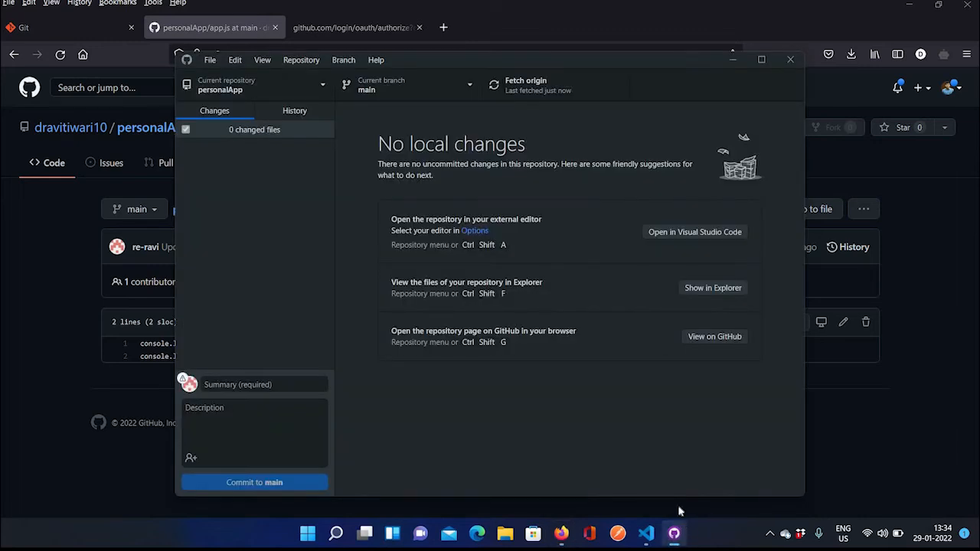
left_click(432, 96)
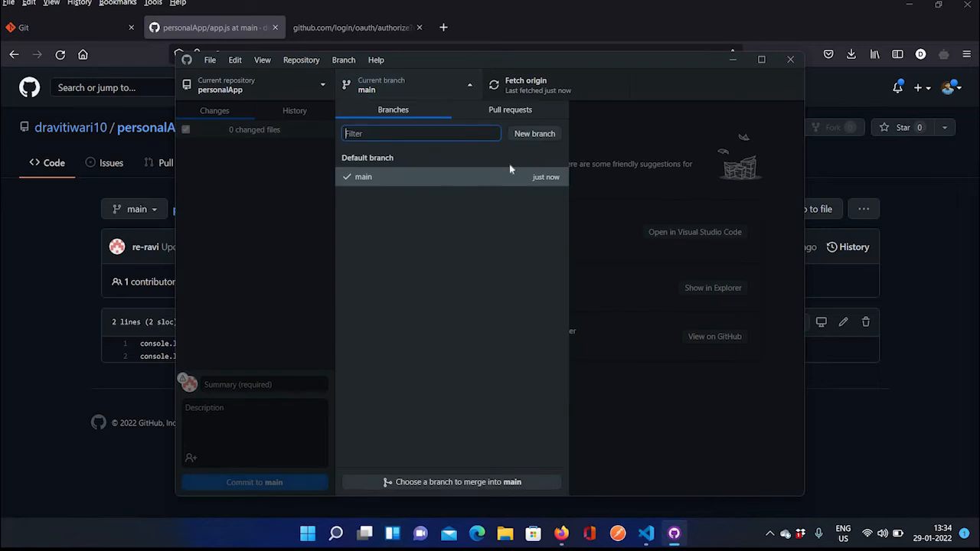
left_click(530, 134)
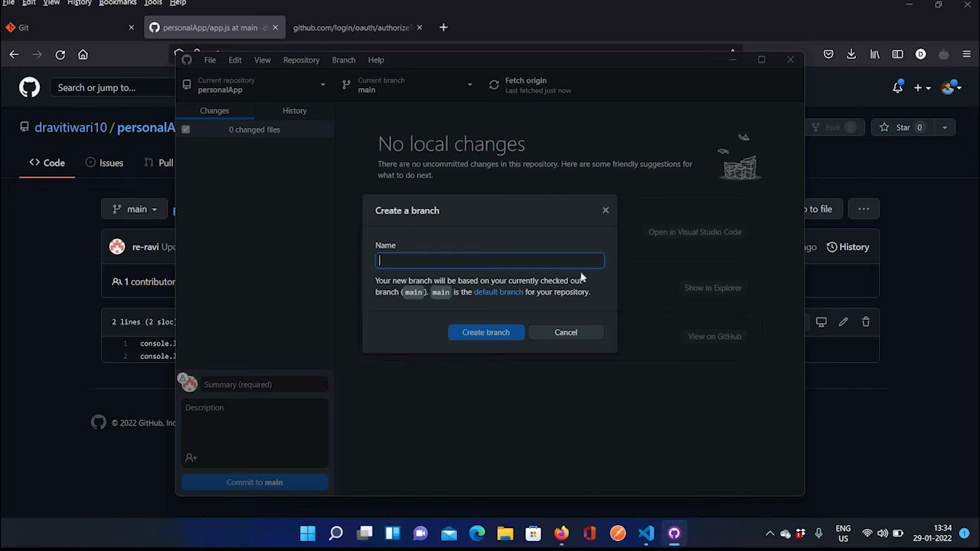
type("re")
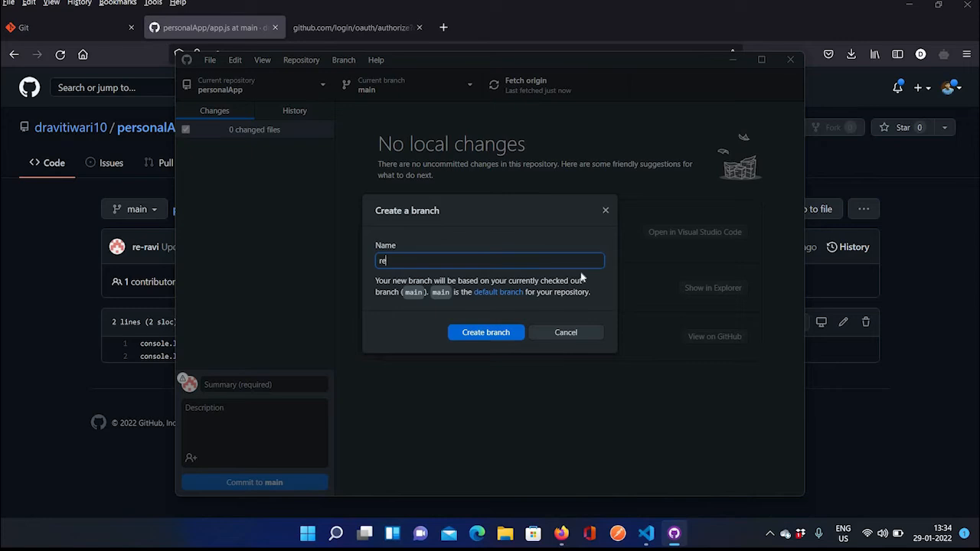
type("-ravi")
left_click(484, 333)
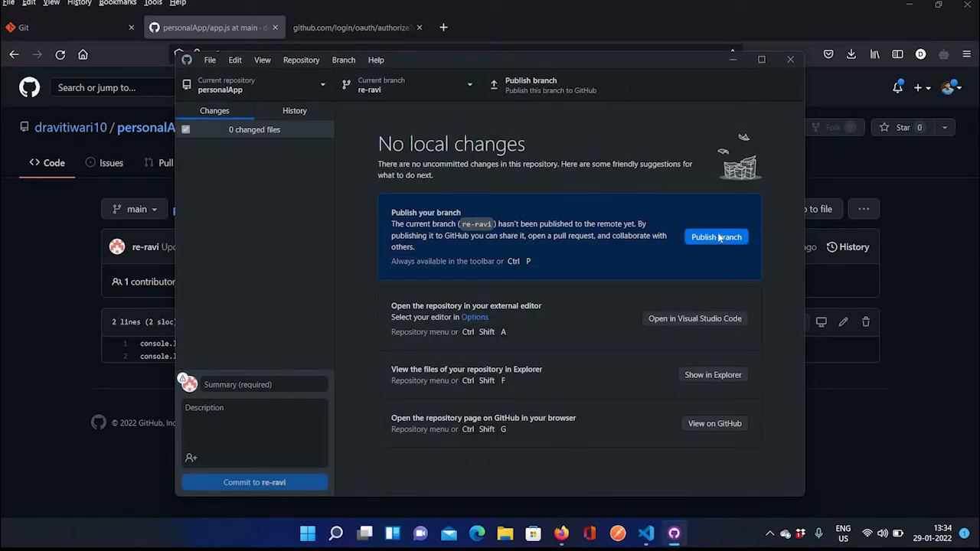
left_click(718, 238)
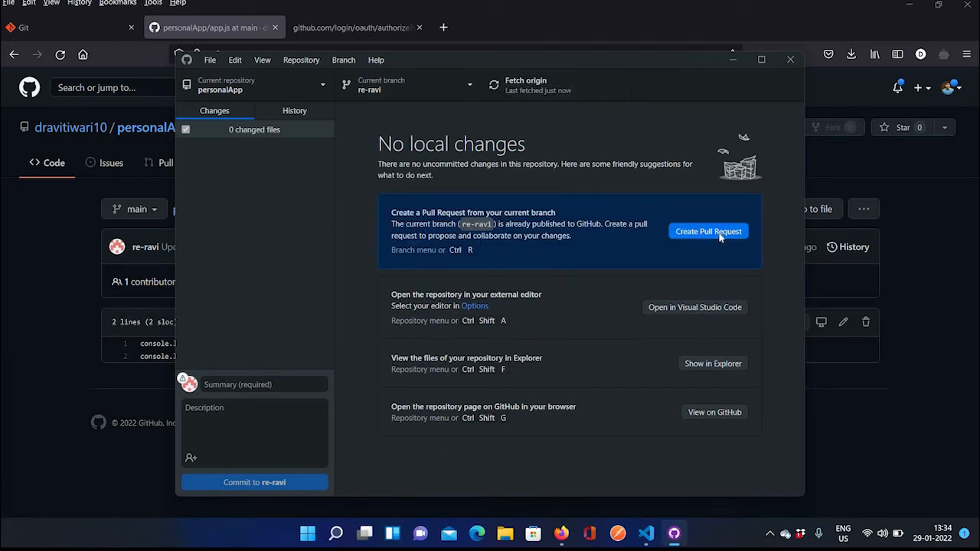
- Reload app.js on GitHub in Firefox, view it on the newly published branch, and switch back to main
left_click(68, 280)
left_click(60, 54)
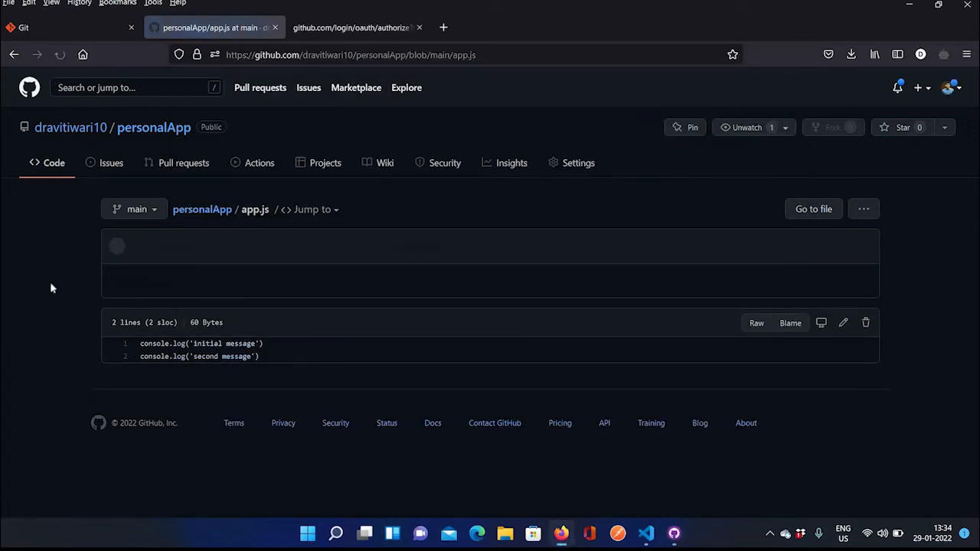
left_click(134, 214)
left_click(139, 333)
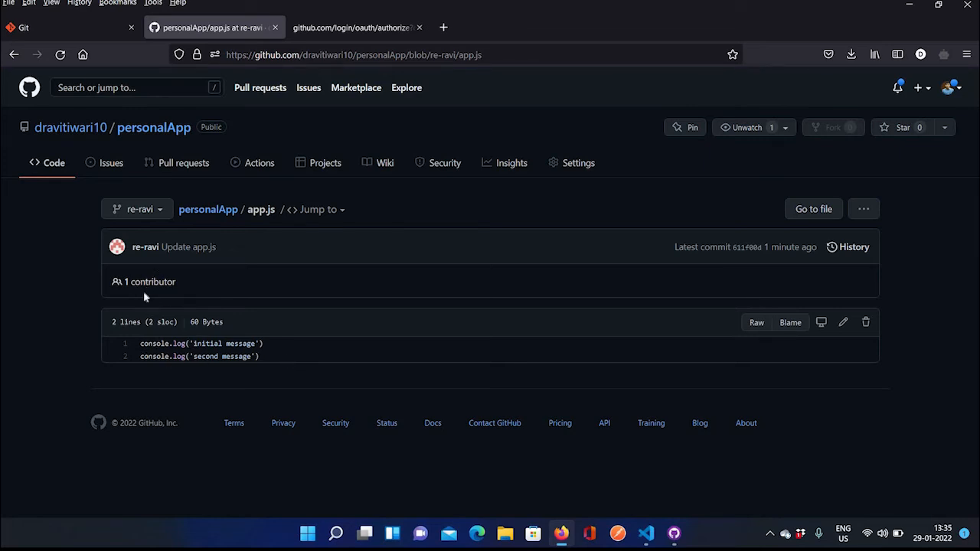
left_click(140, 209)
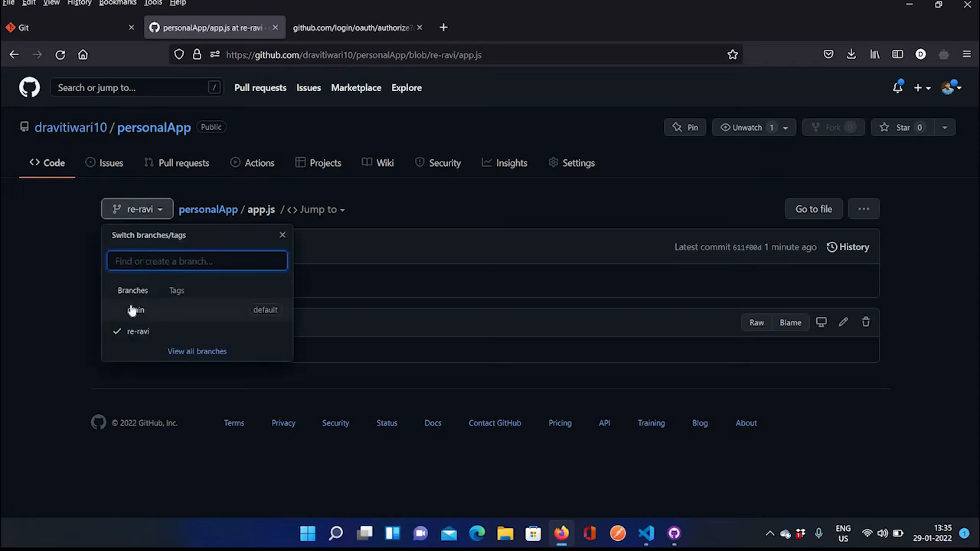
left_click(134, 309)
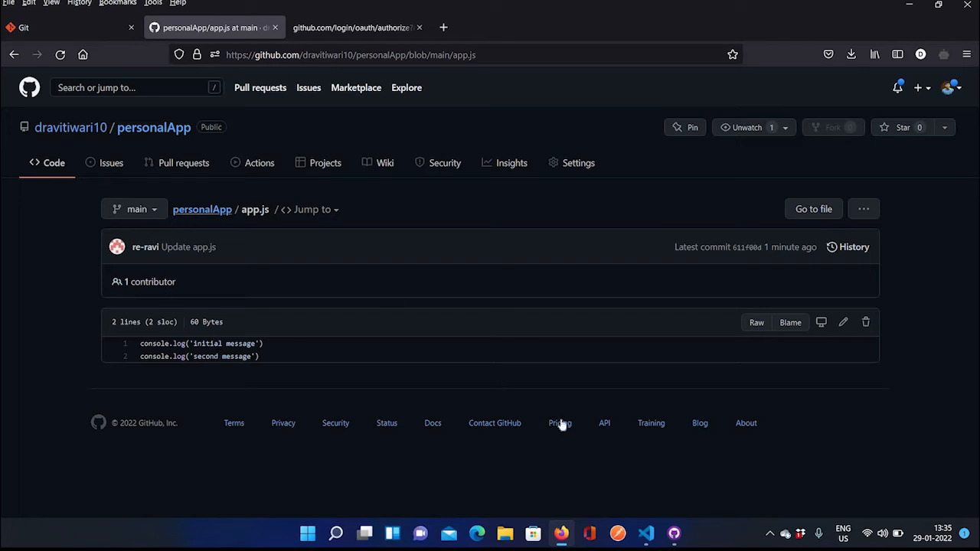
- Switch to Visual Studio Code, open a new terminal, and check out the main branch with git checkout main
left_click(645, 533)
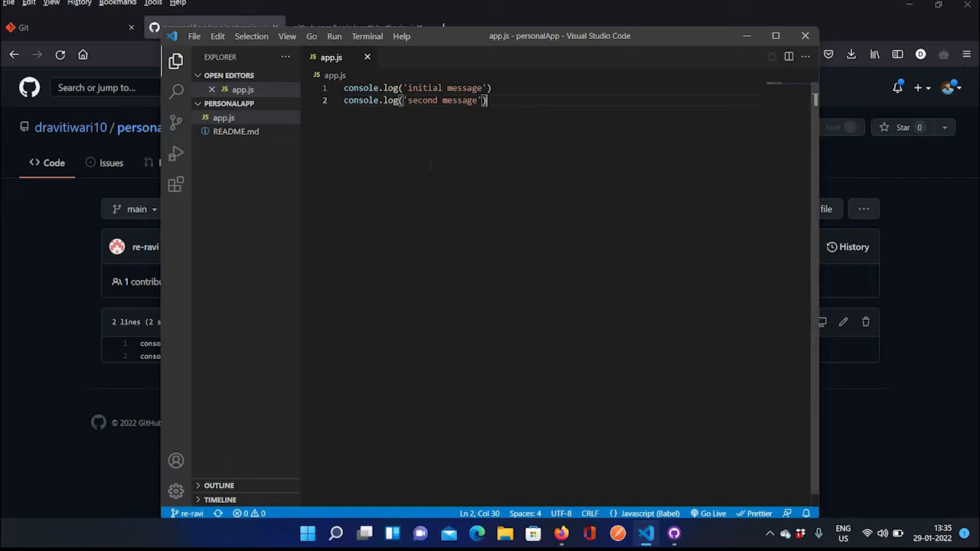
left_click(367, 36)
left_click(392, 61)
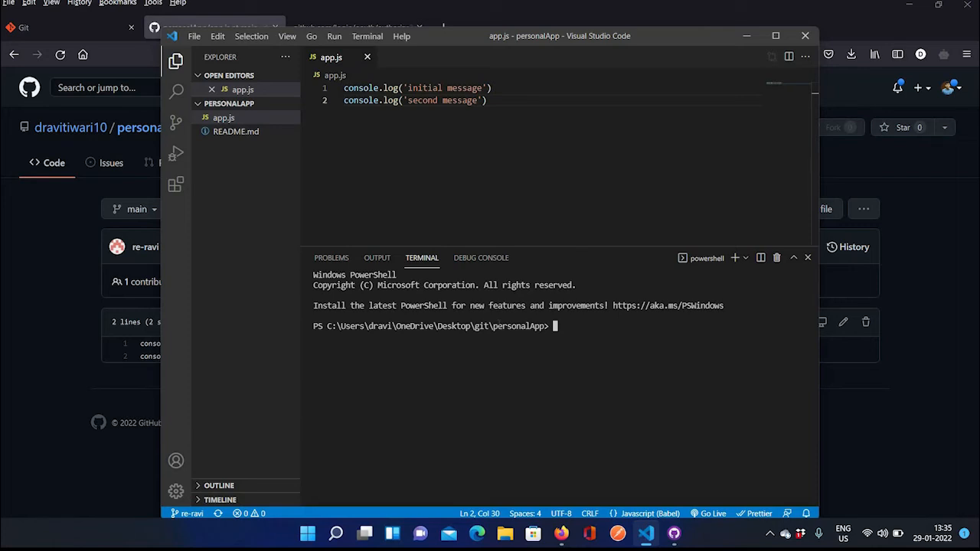
type("git checkout main")
key("Return")
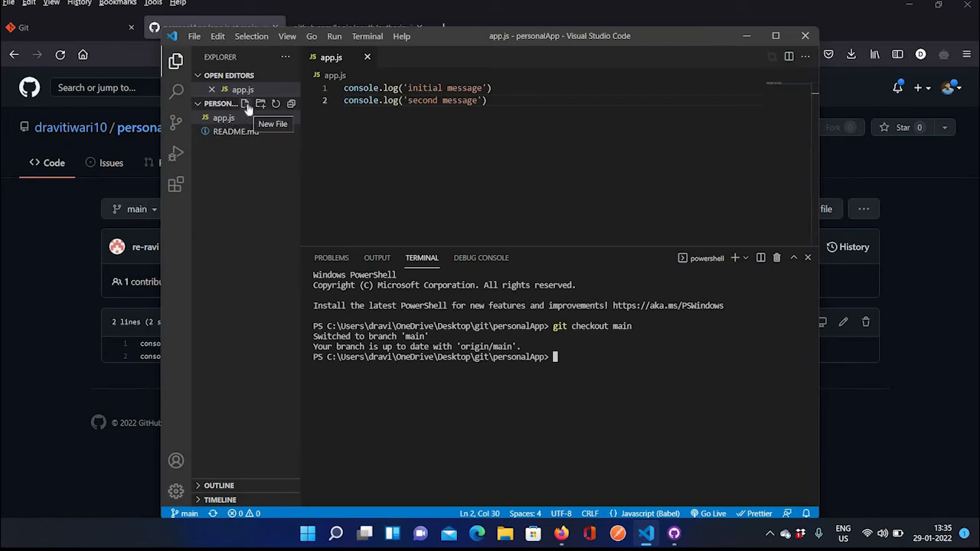
- Create a new file named index.js in the personalApp folder
left_click(246, 105)
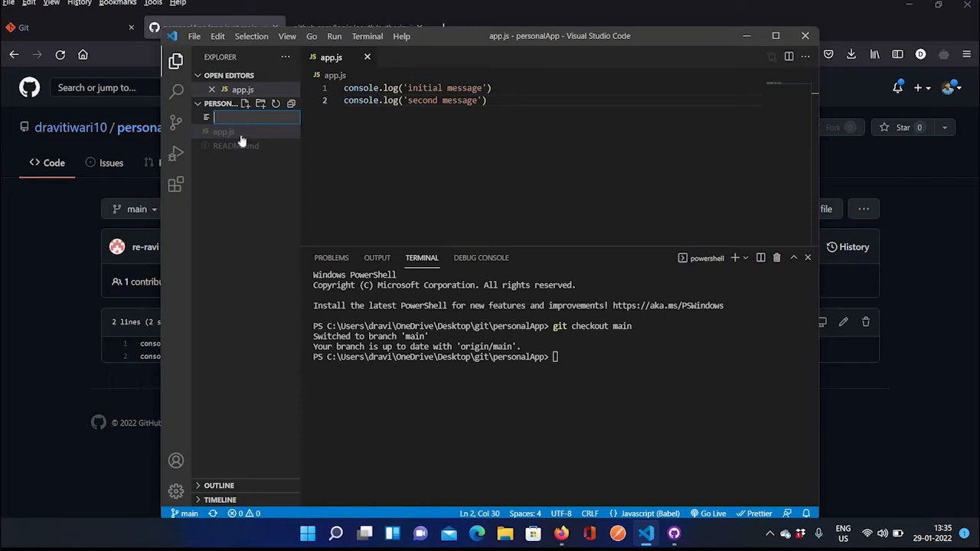
type("index.js")
key("Return")
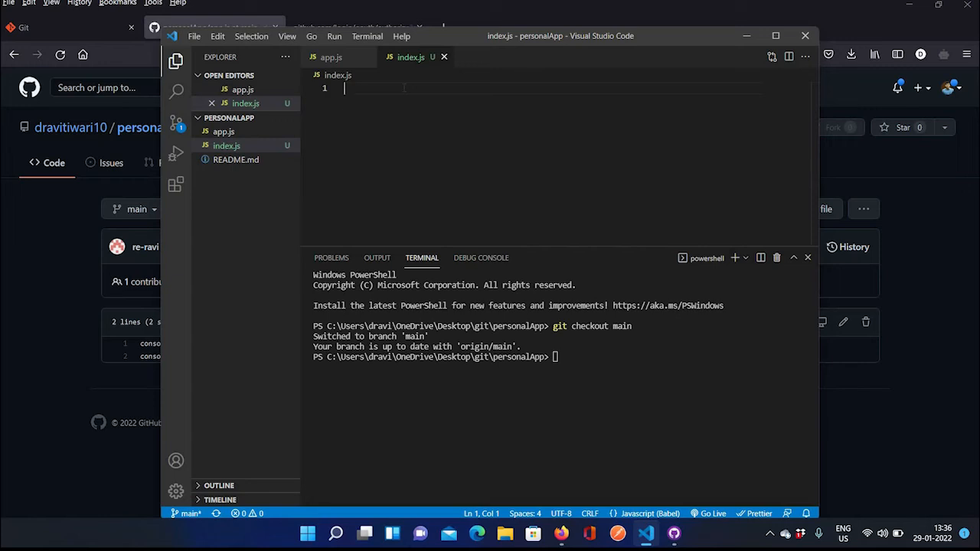
- Write console.log('welcom to geekschool'); in index.js and save the file
type("log")
key("Tab")
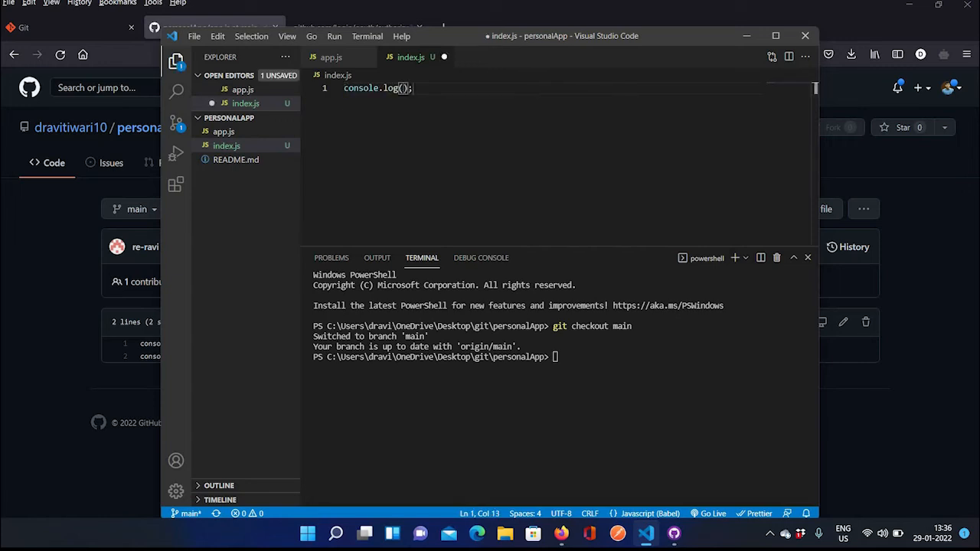
type("'")
type("w")
type("elcom to ")
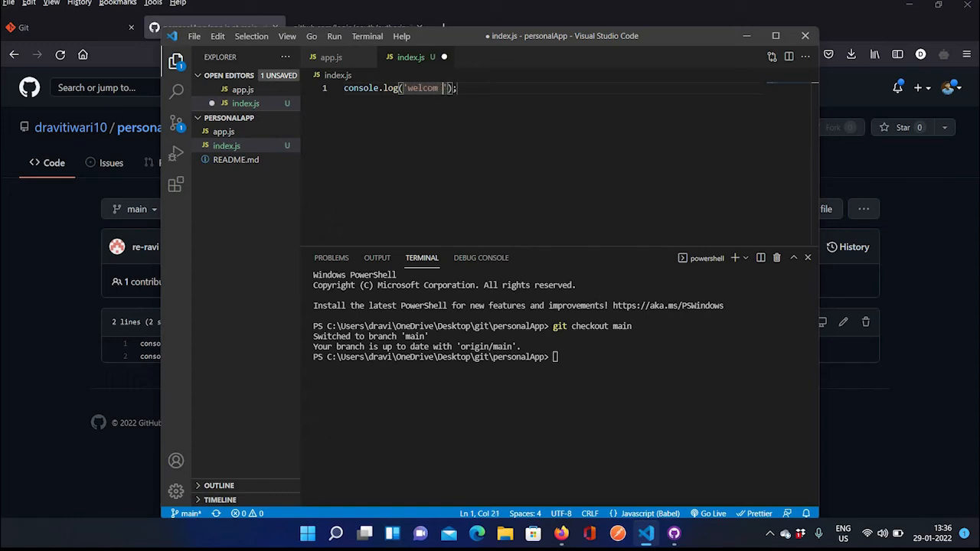
type("g")
type("eeks")
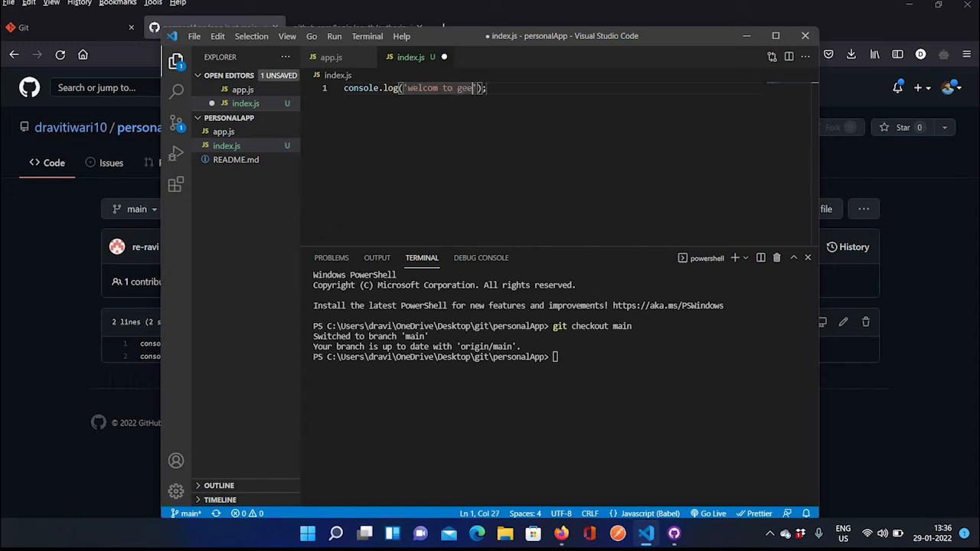
type("chol")
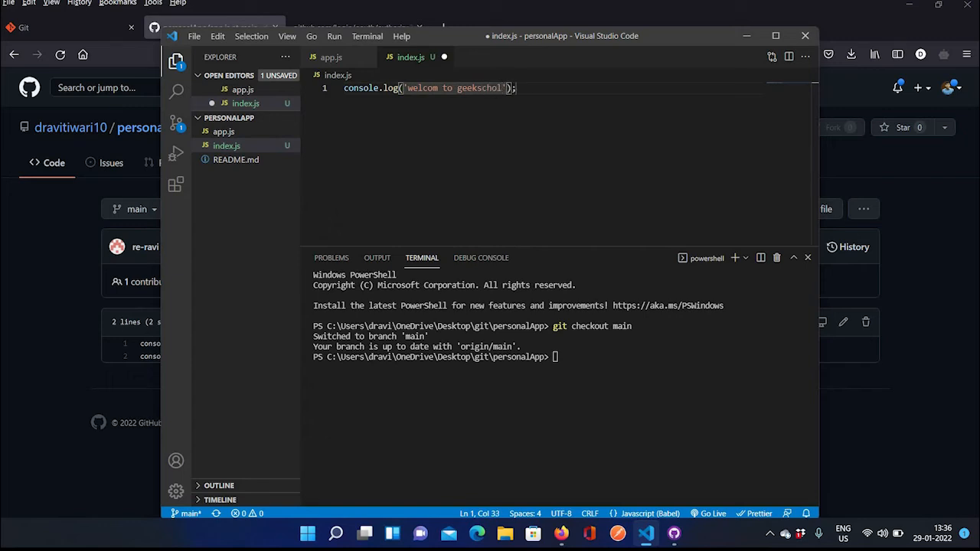
type("l")
key("BackSpace")
key("BackSpace")
type("ol")
left_click(602, 89)
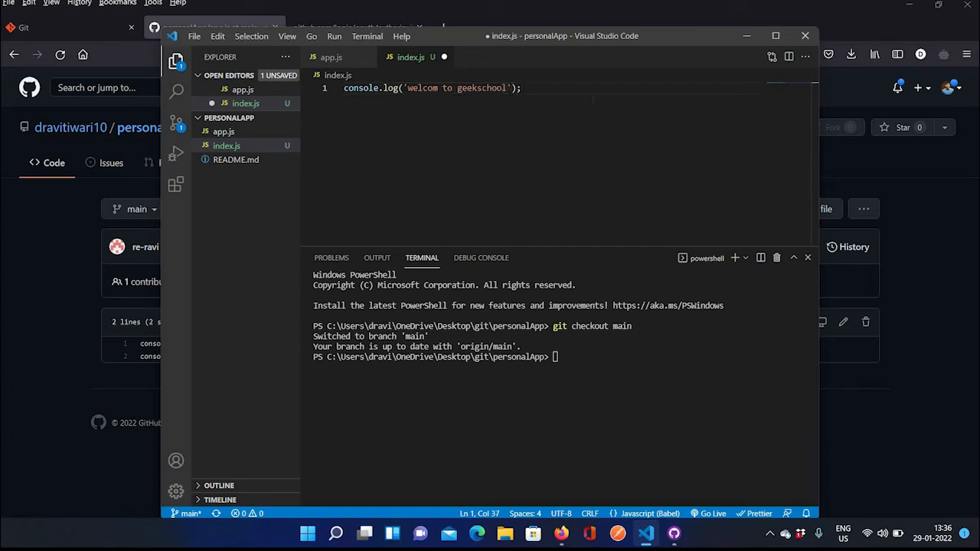
key("ctrl+s")
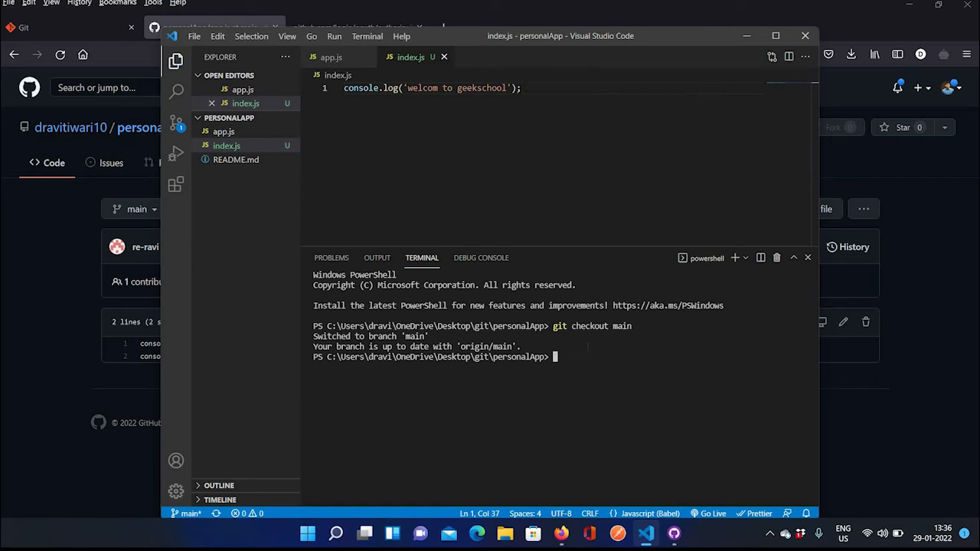
- Stage the new file in the terminal with git add index.js
type("git ad")
key("BackSpace")
key("BackSpace")
key("BackSpace")
type("add index.js")
key("Return")
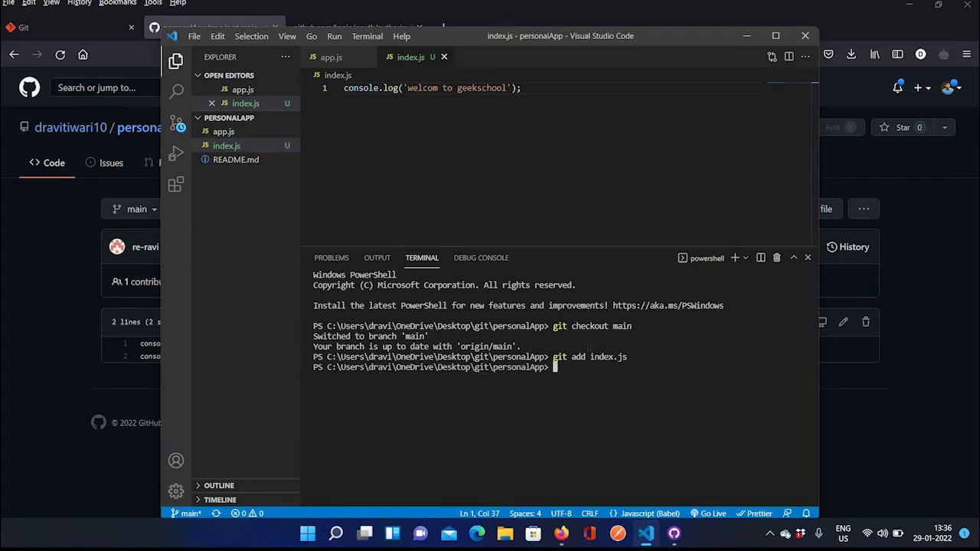
- Commit the staged file in the terminal with the message 'index.js added'
type("git commit")
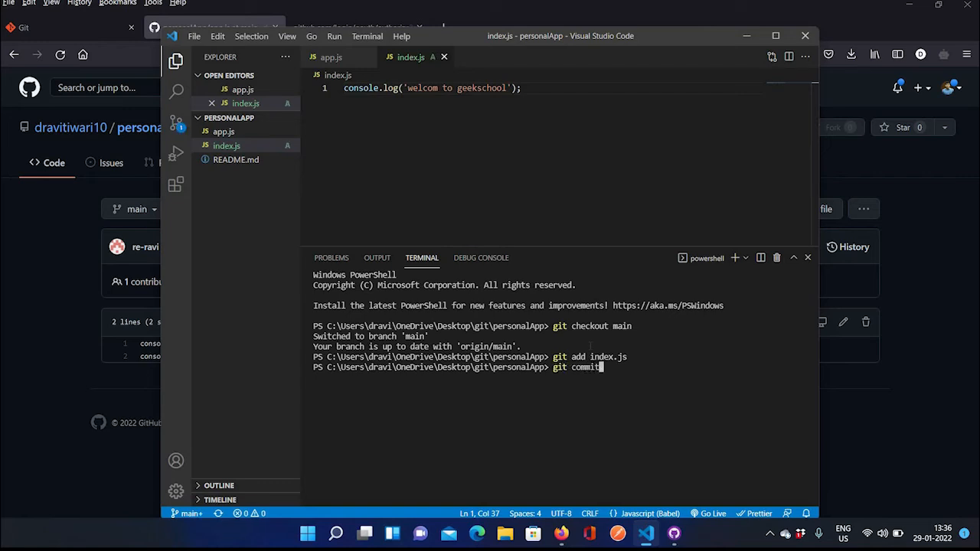
type(" -m 'index.js added")
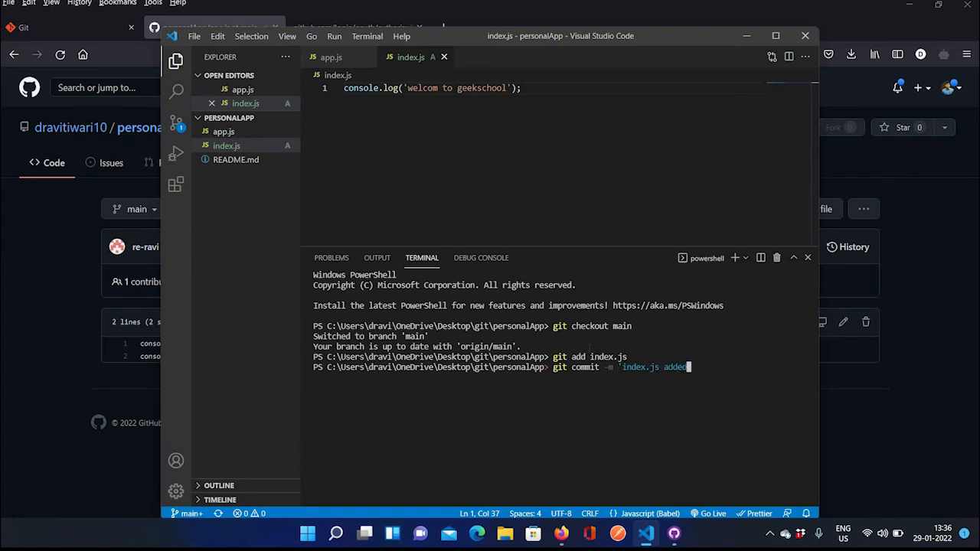
type("'")
key("Return")
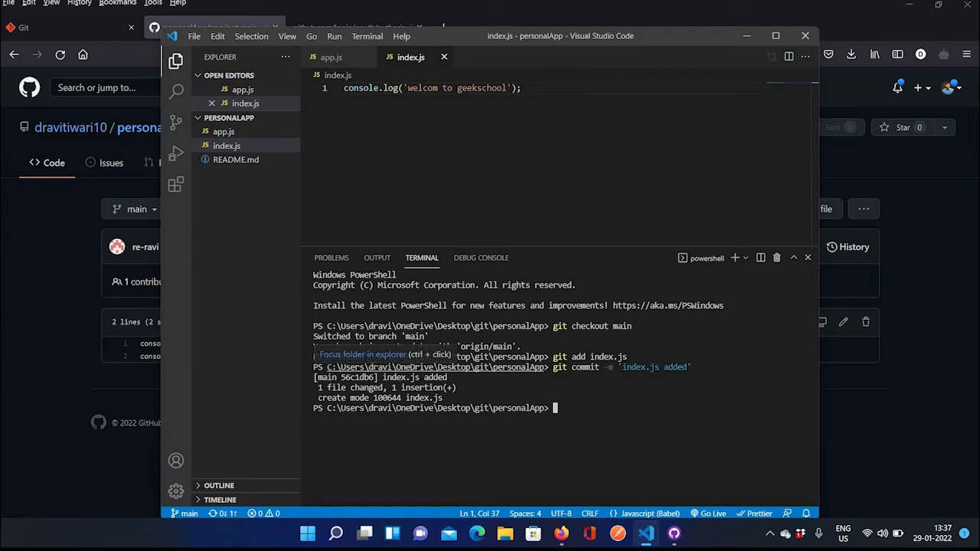
- Check the repository with git status and publish the commit on main with git push
type("git stat")
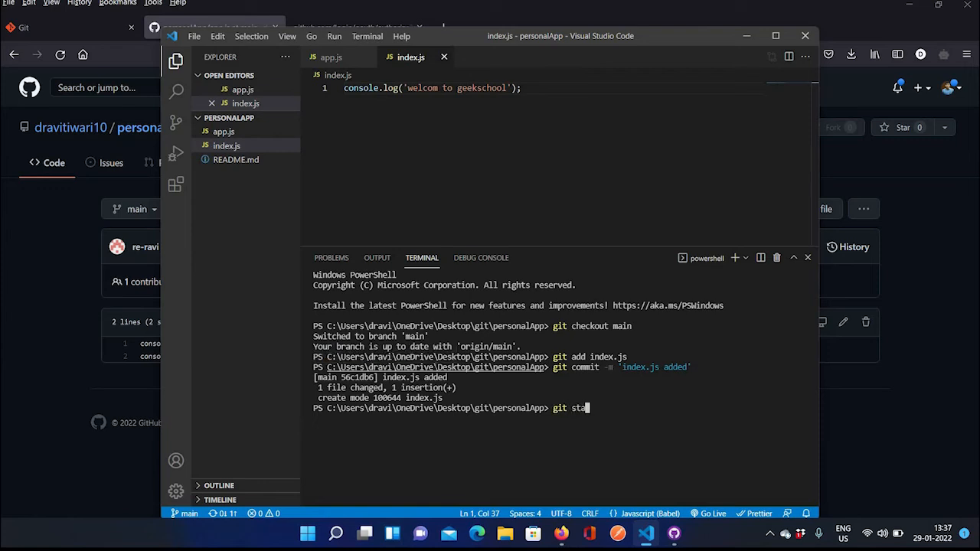
type("us")
key("Return")
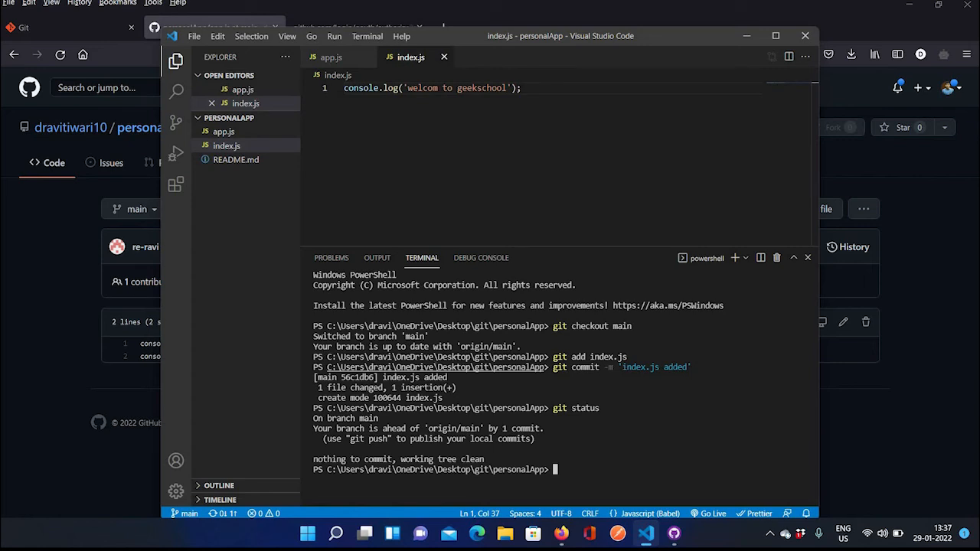
type("git push")
key("Return")
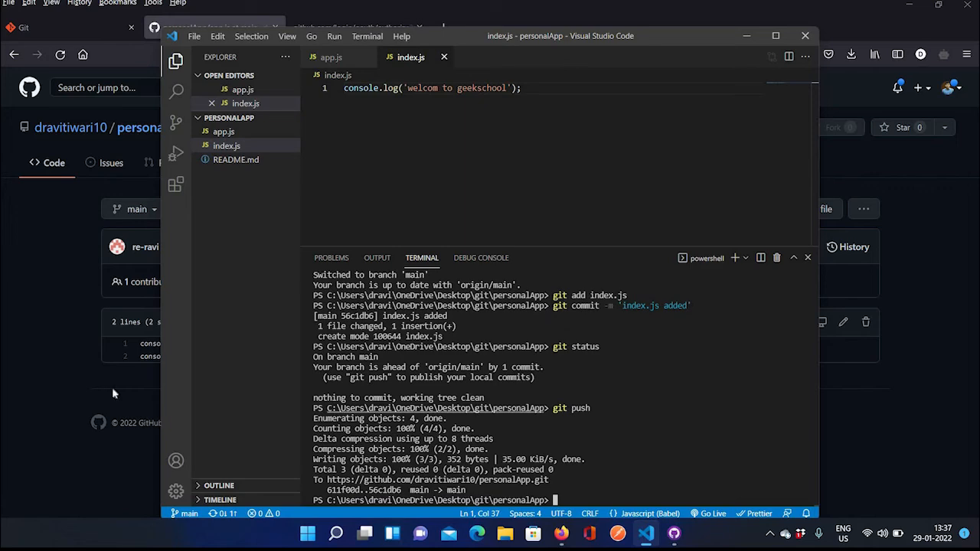
- Switch to Firefox, open the personalApp repository page on GitHub, and view index.js on the main branch
left_click(142, 278)
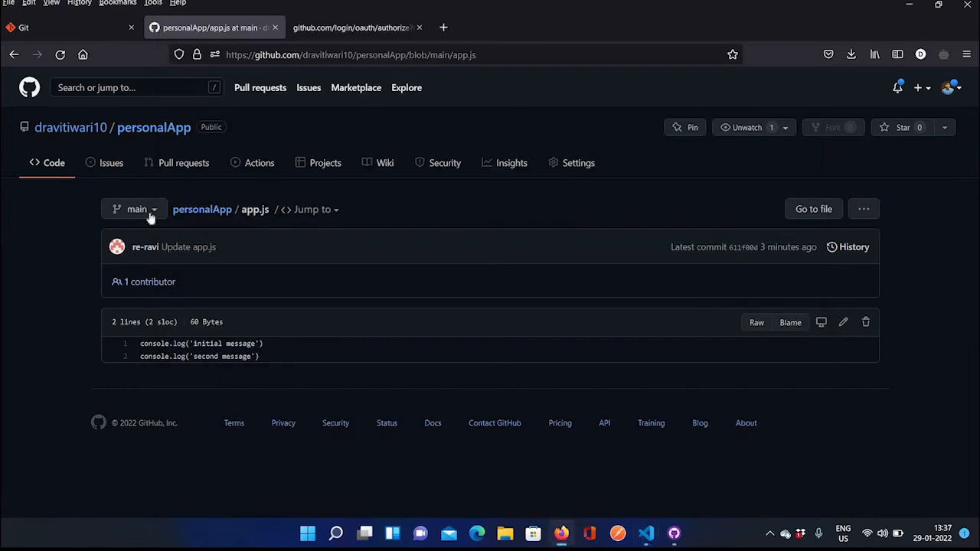
left_click(154, 126)
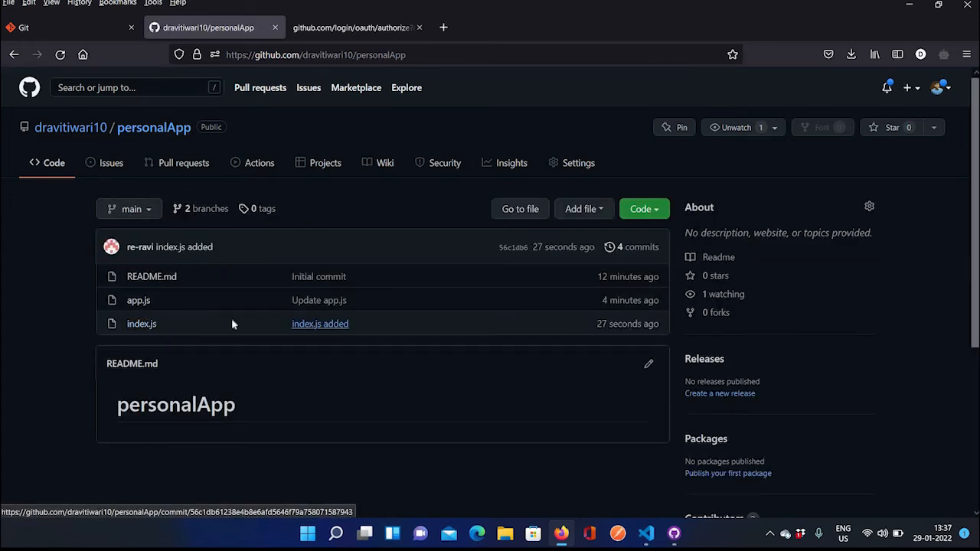
left_click(145, 324)
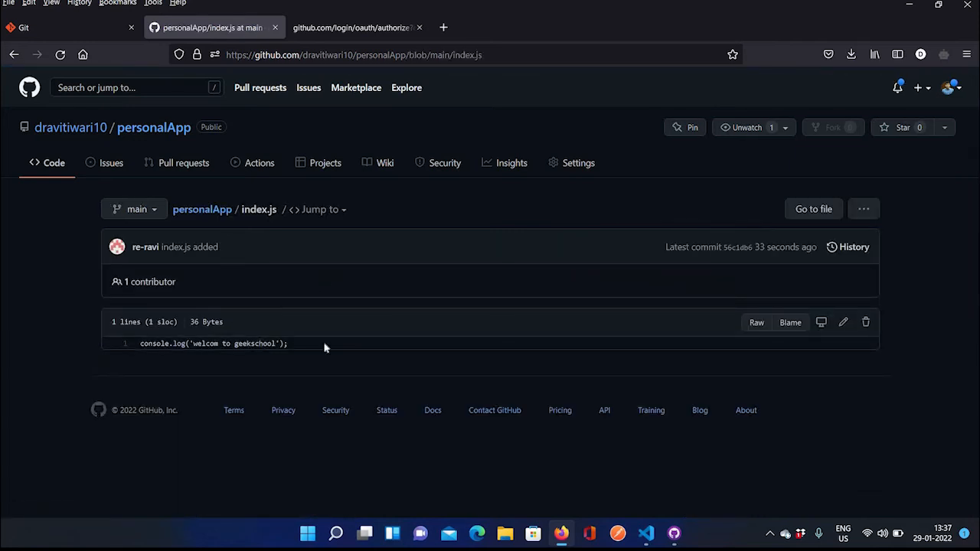
double_click(254, 343)
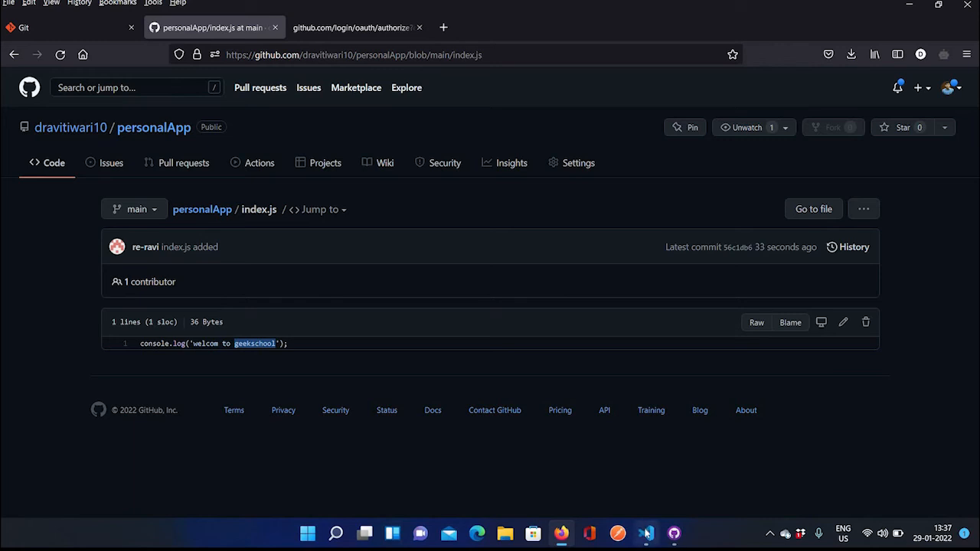
mouse_move(646, 533)
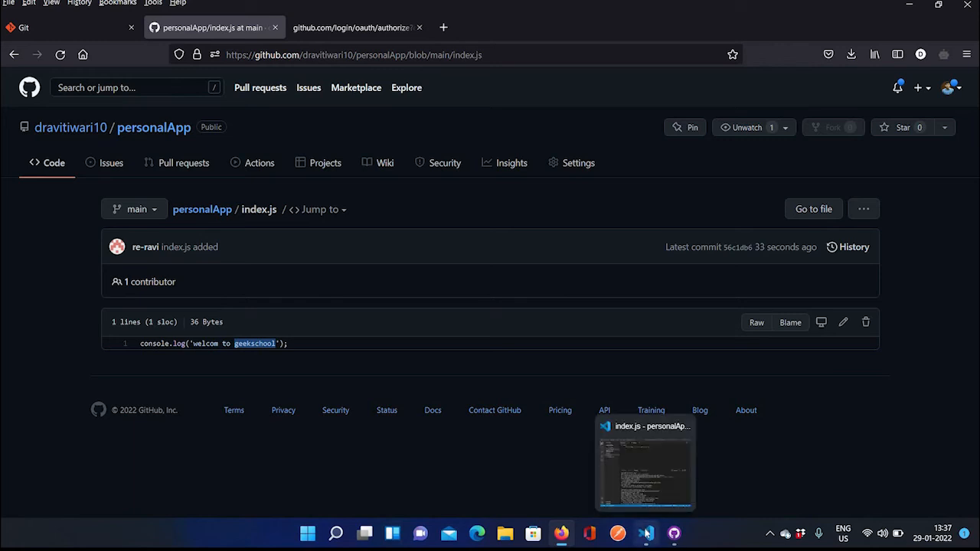
- Return to the personalApp repository overview and view its files on the branch named after the commit author's username
left_click(148, 209)
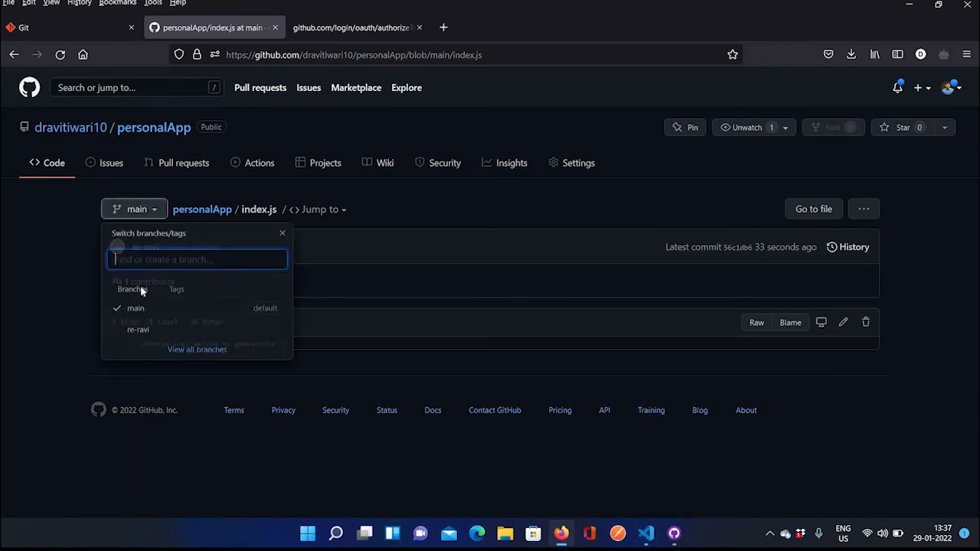
left_click(201, 214)
left_click(201, 214)
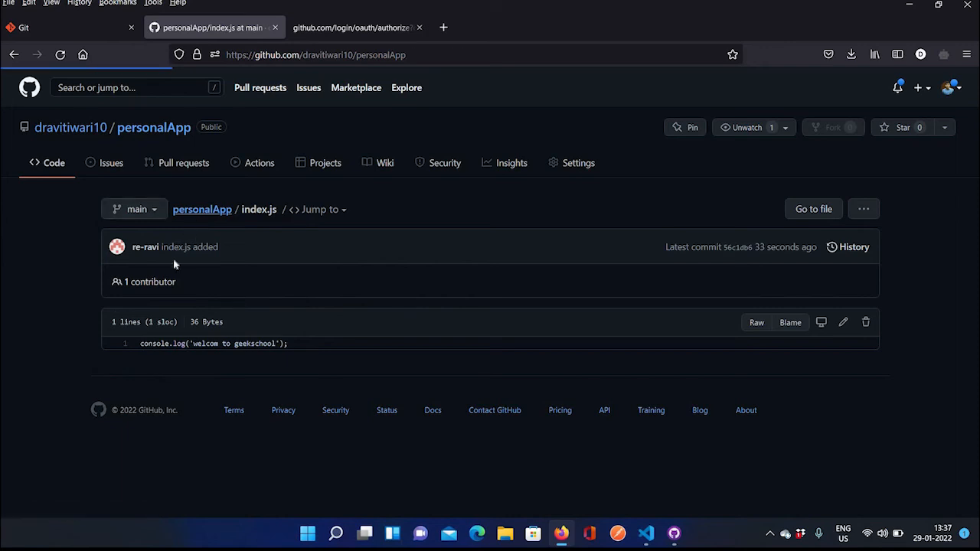
left_click(130, 209)
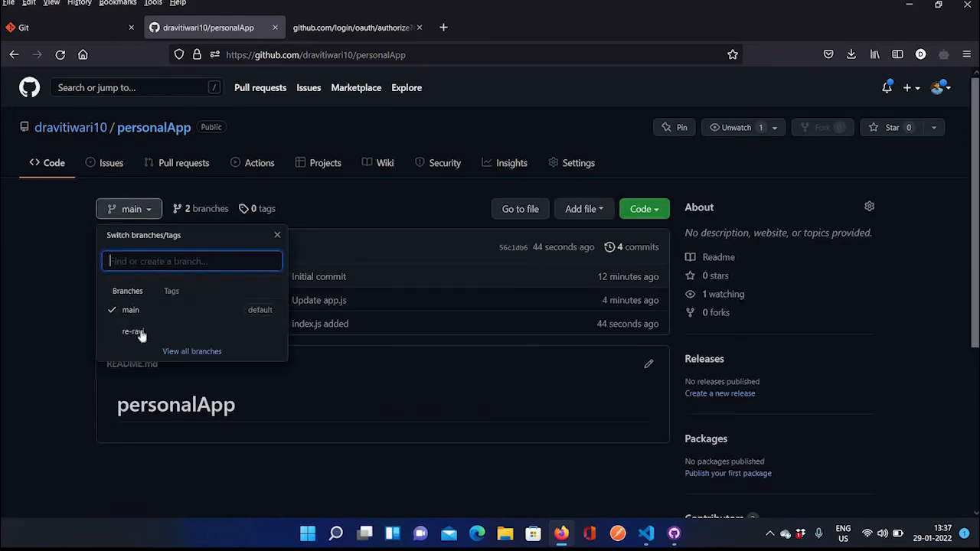
left_click(132, 334)
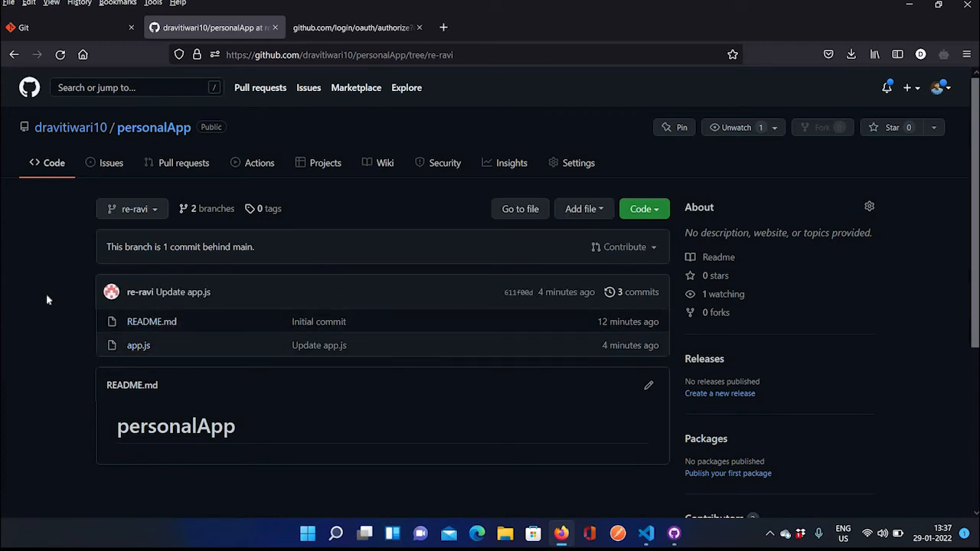
- Switch to Visual Studio Code and use git checkout to move to the branch named after the commit author's username
left_click(646, 534)
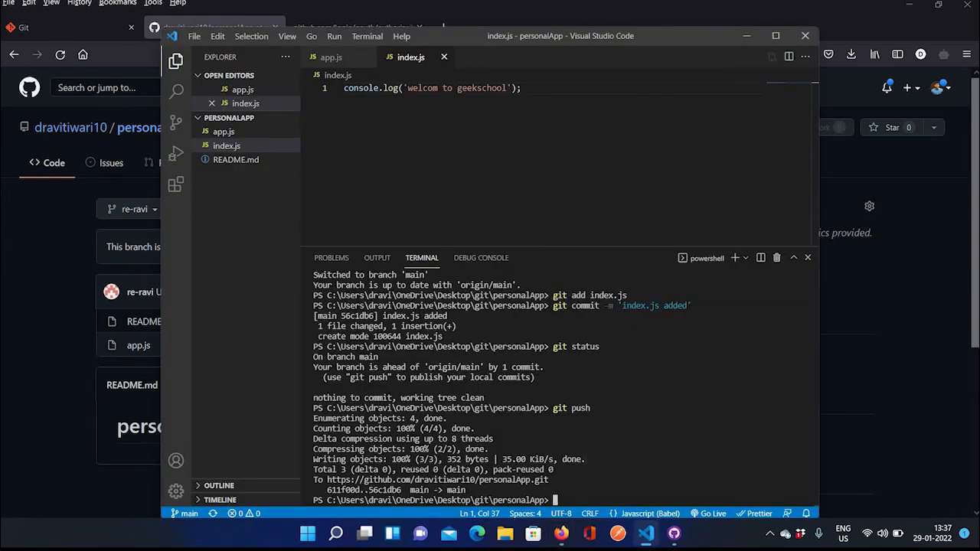
type("git ckheckout re")
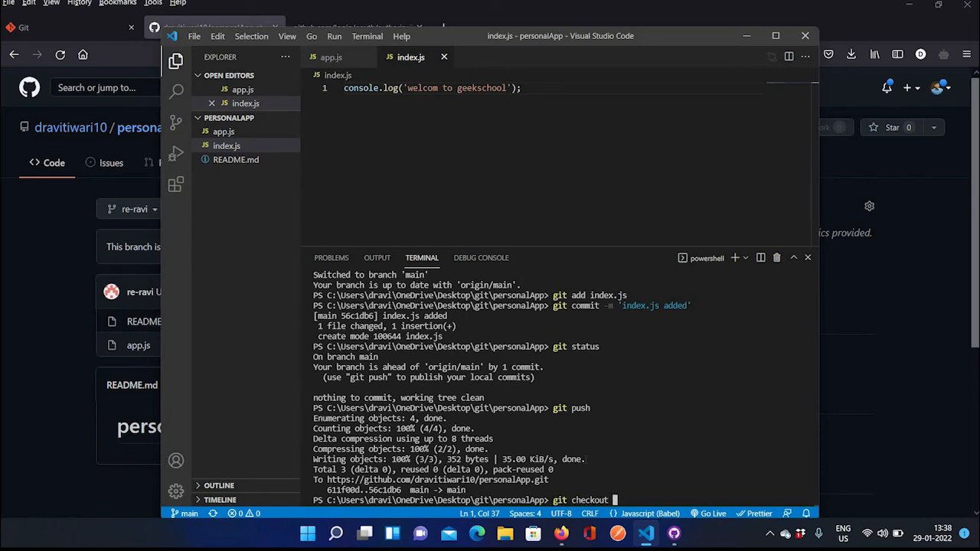
type("-ravi")
key("Return")
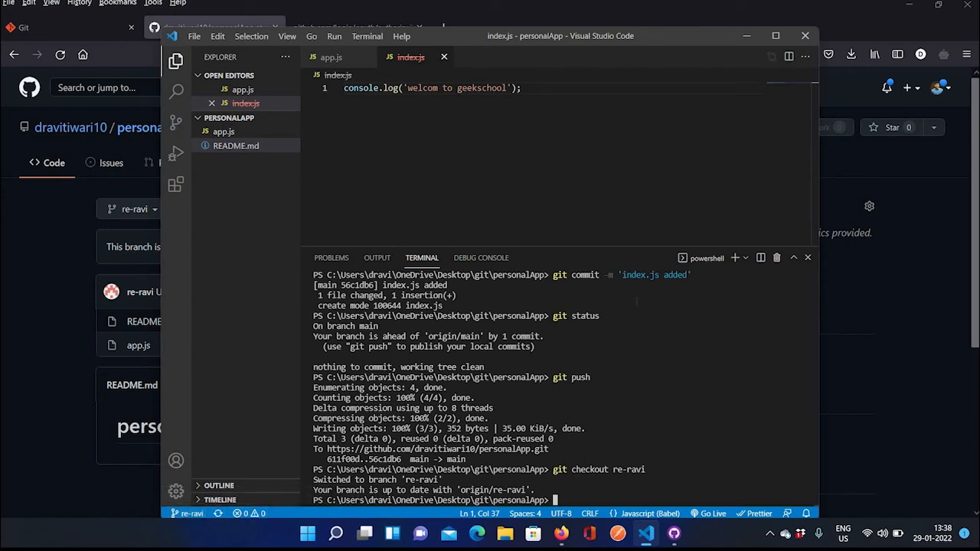
- Bring main's changes into the current branch with git pull origin main, and reload the branch's GitHub page in Firefox
type("git pull origin main")
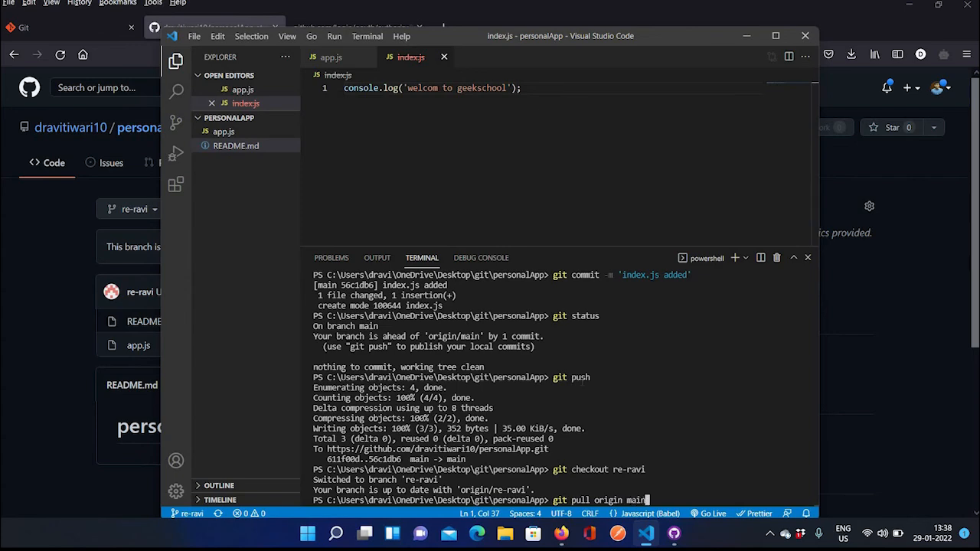
key("Return")
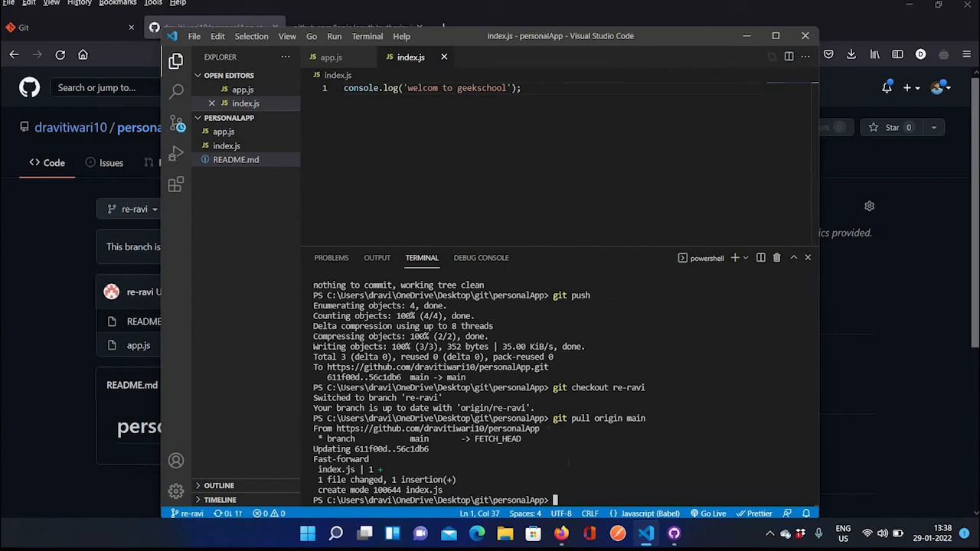
left_click(75, 302)
left_click(60, 55)
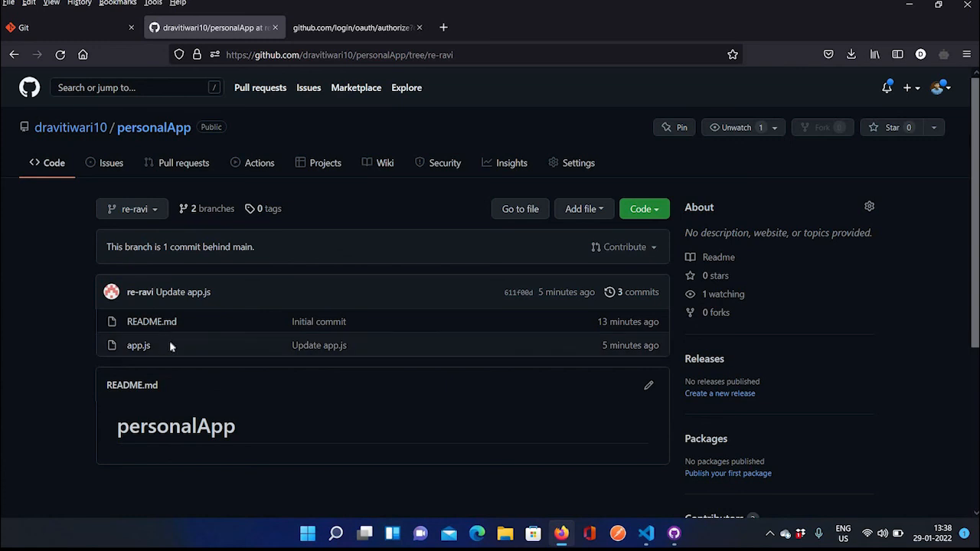
- Return to Visual Studio Code, stage index.js, and try to commit it with the message 'index.js is created'
left_click(646, 533)
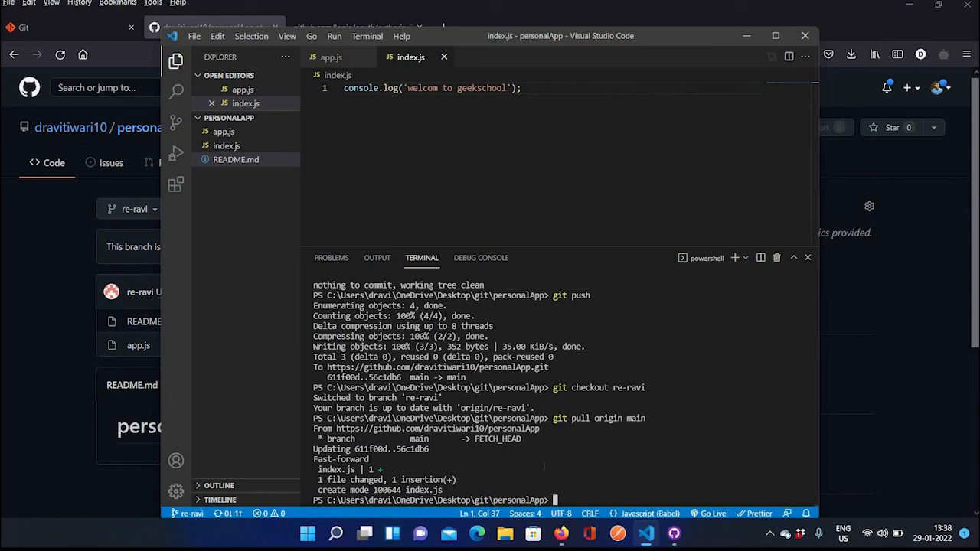
type("git add index.js")
key("Return")
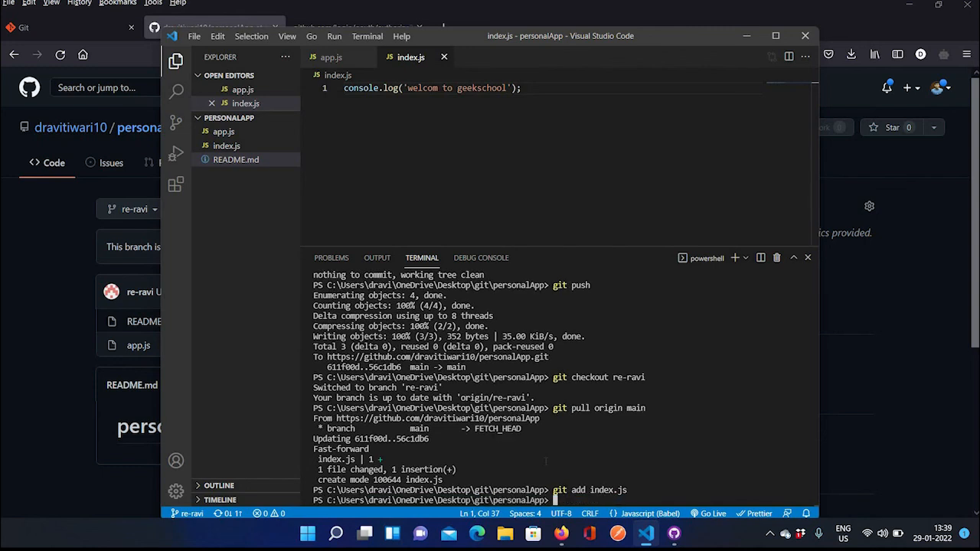
type("git commit -m 'inde")
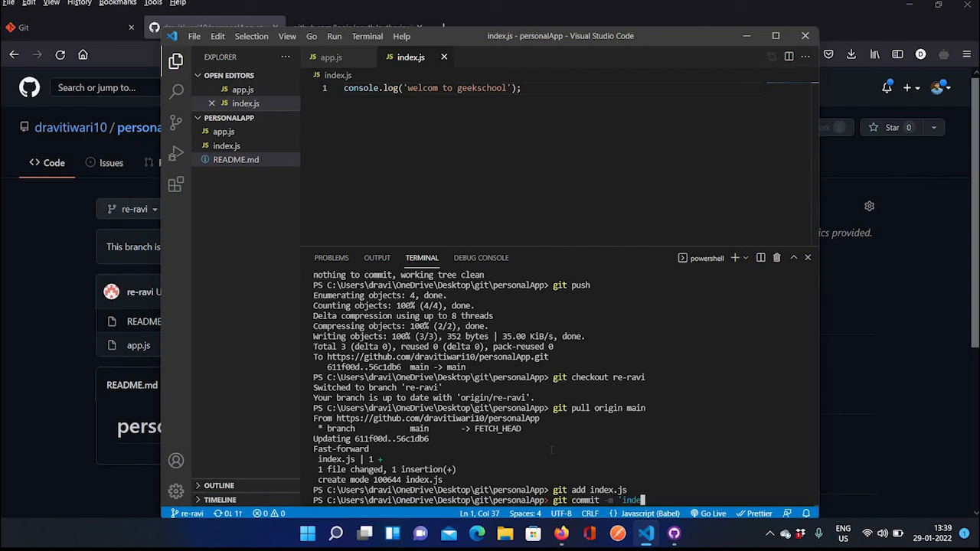
type("x.js is created'")
key("Return")
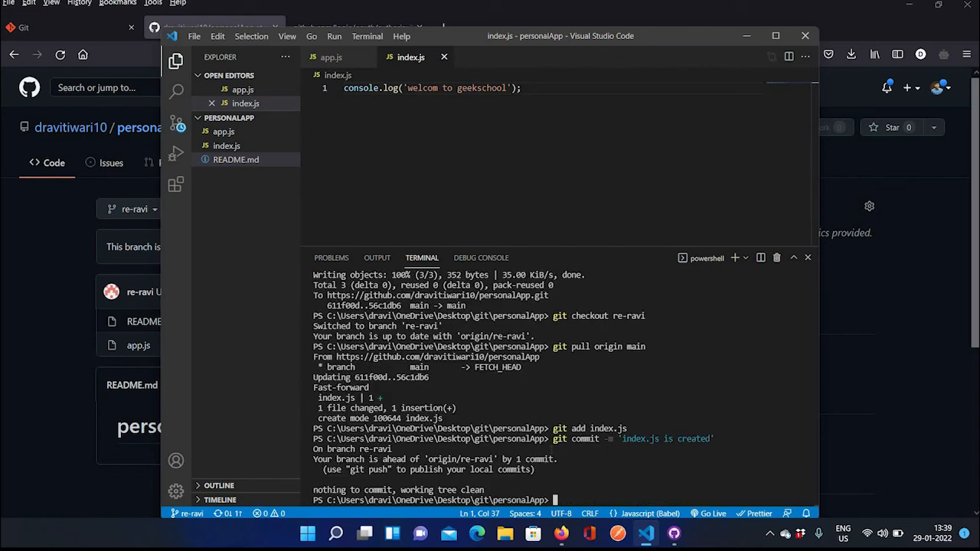
- Push the current branch with git push, and reload the branch's GitHub page in Firefox
type("git push")
key("Return")
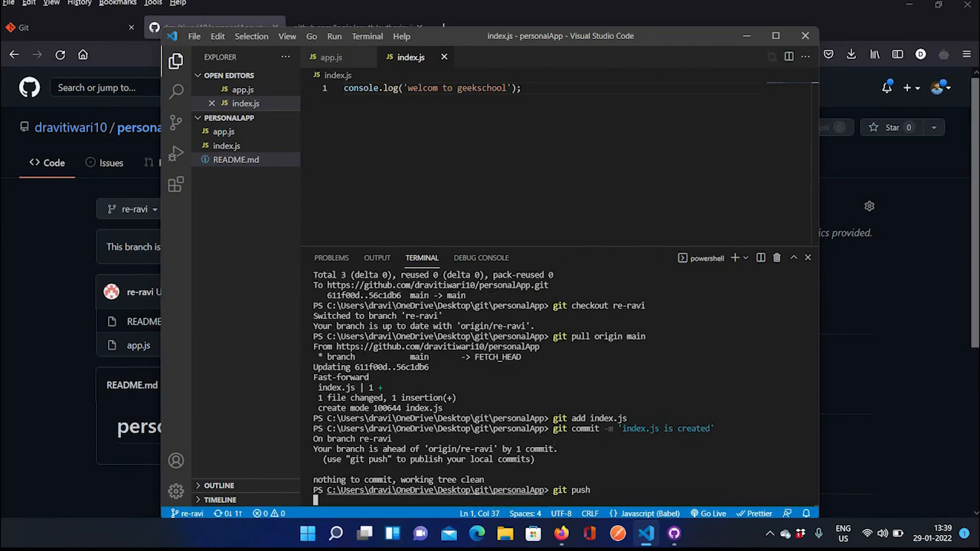
left_click(54, 302)
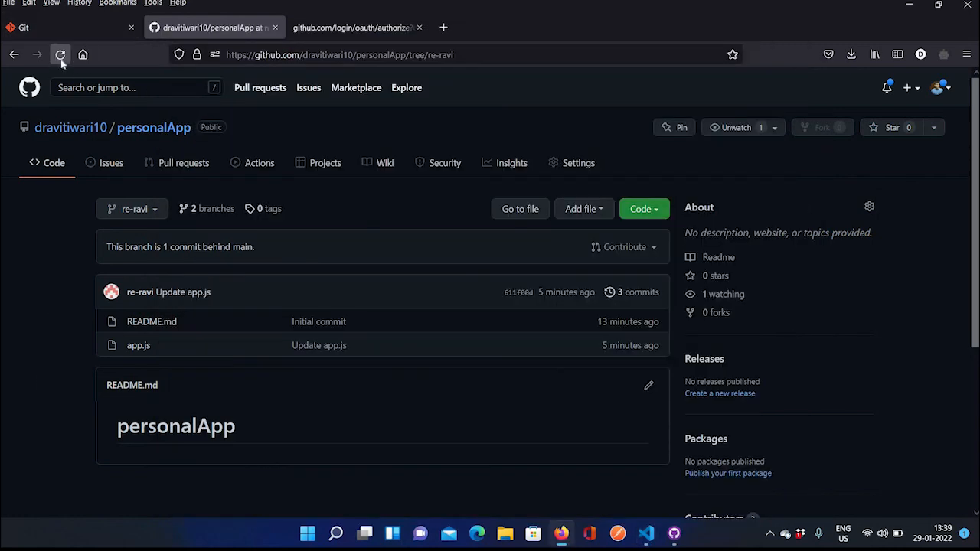
left_click(60, 54)
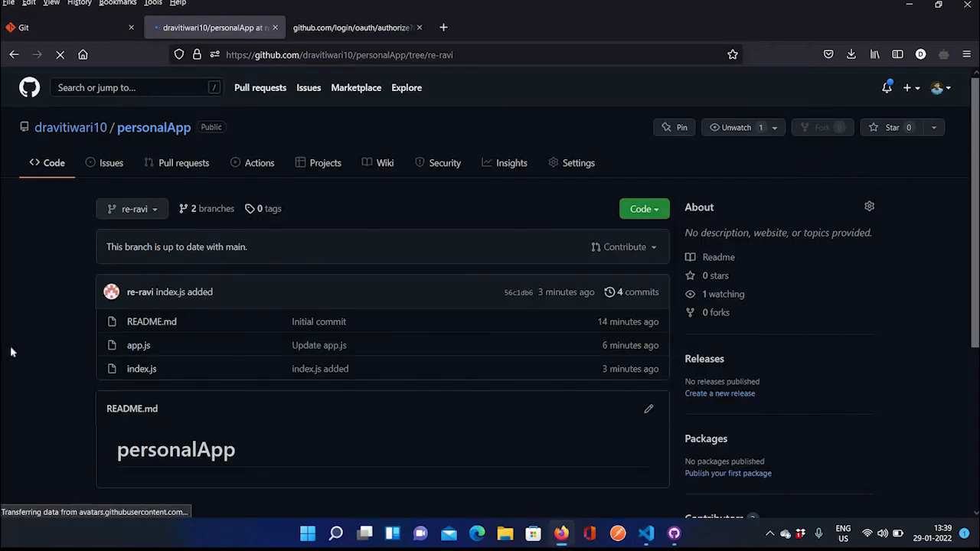
- View index.js on the username-named branch on GitHub, highlight geekschool in its code, and return to Visual Studio Code
left_click(144, 369)
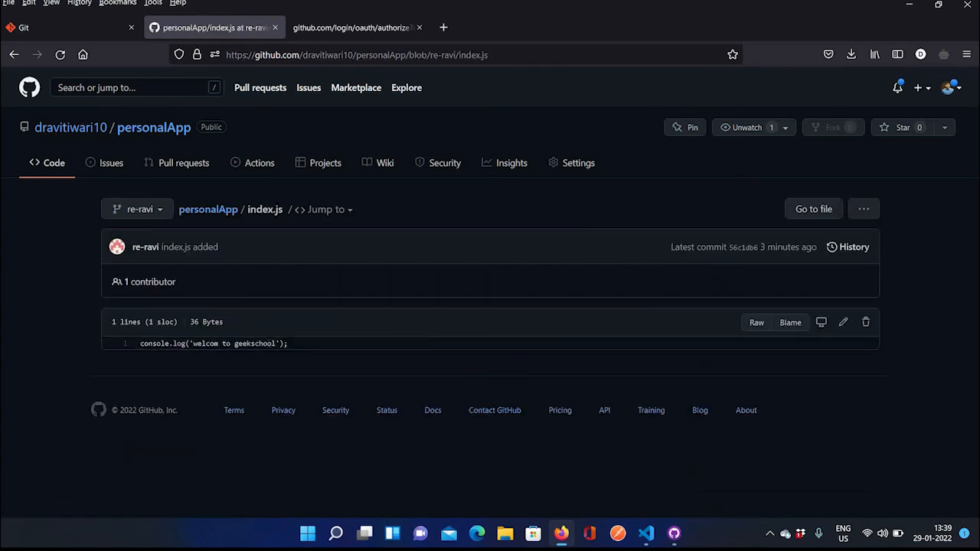
double_click(256, 344)
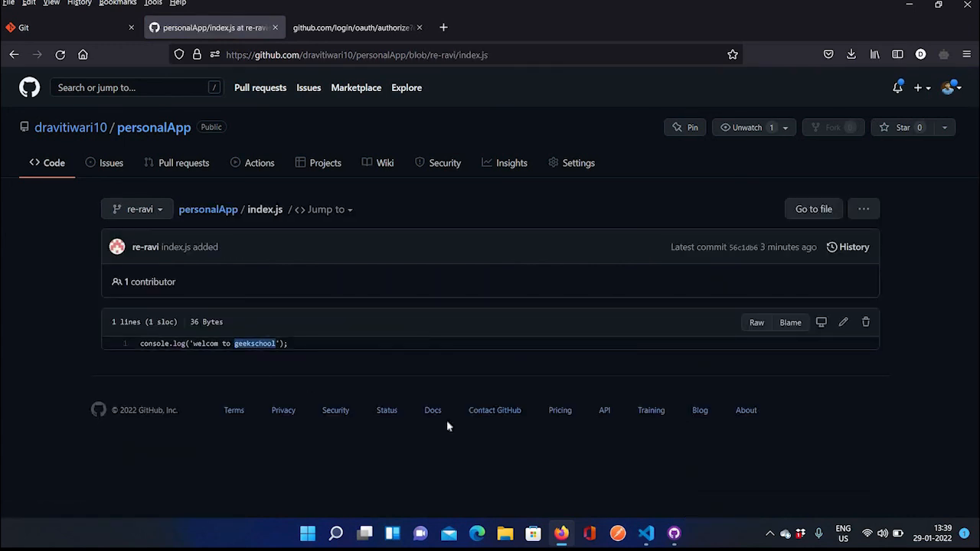
left_click(648, 534)
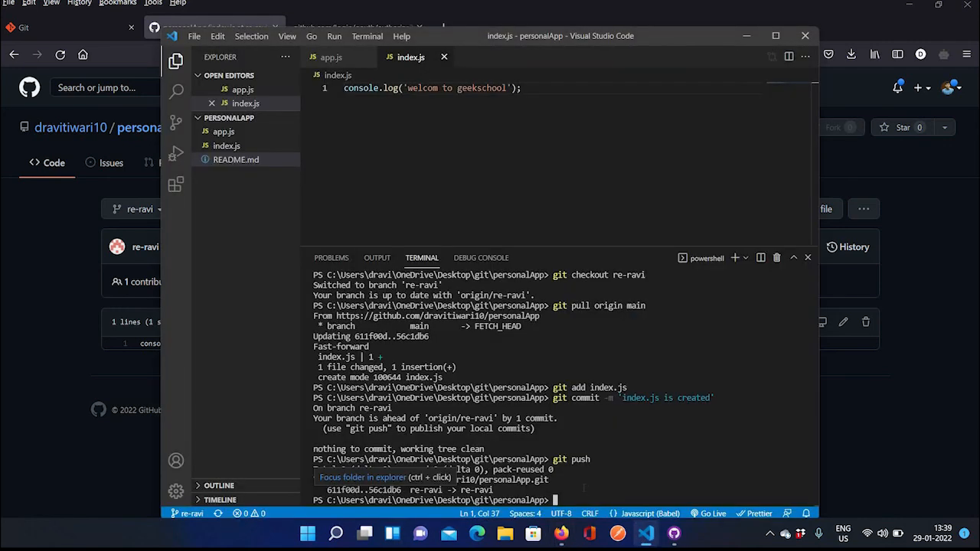